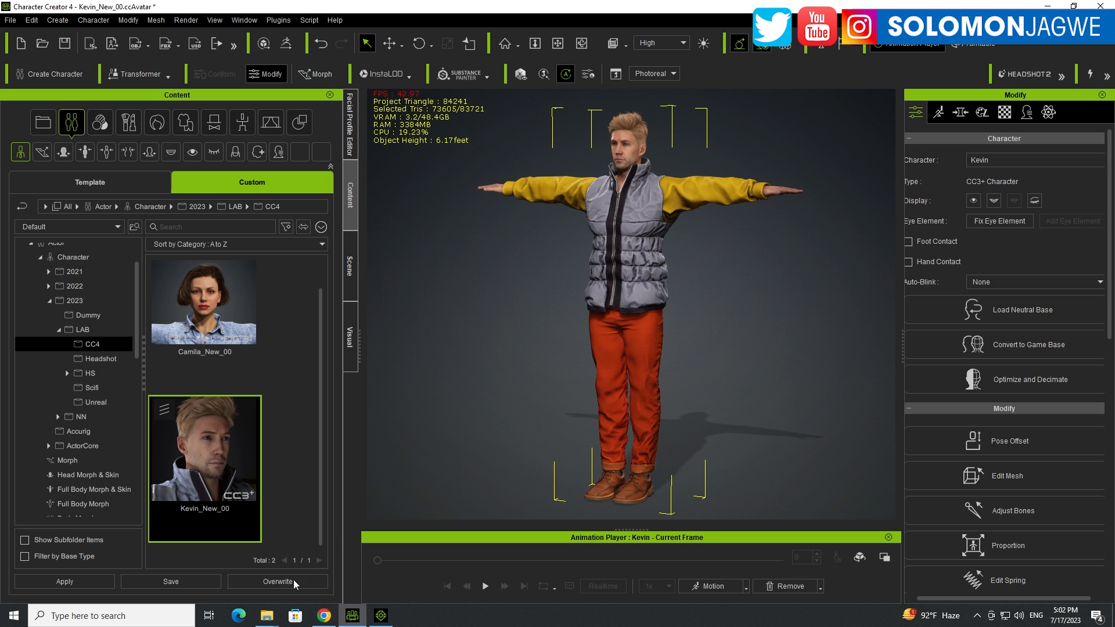
Import the mocap file Actor 1.fbx from the cut_0 folder onto the character in the viewport.
click(271, 622)
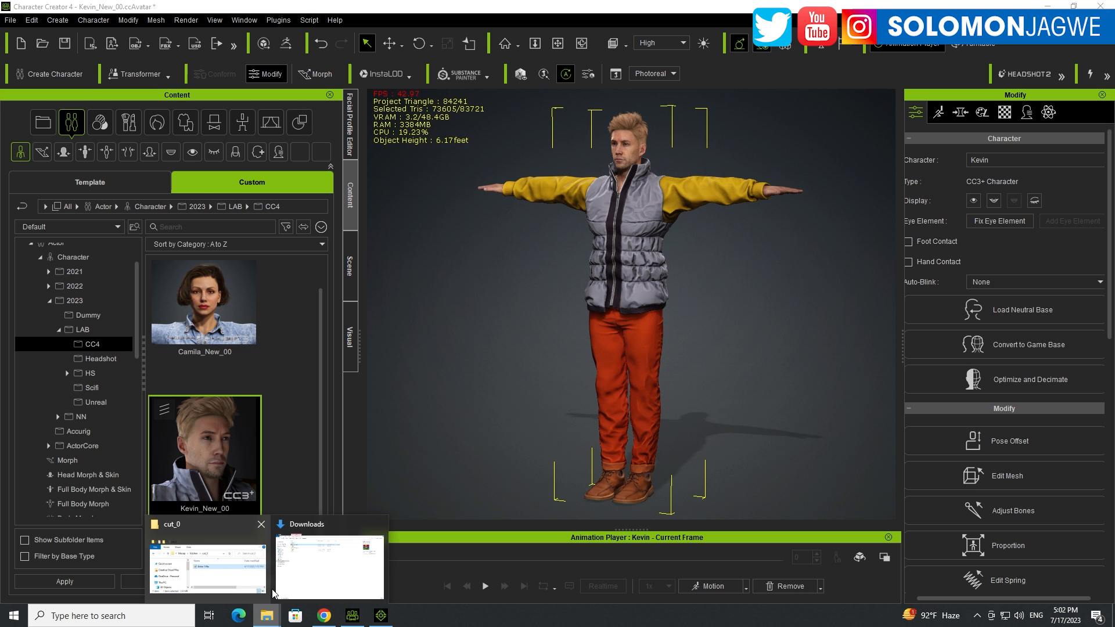
click(197, 527)
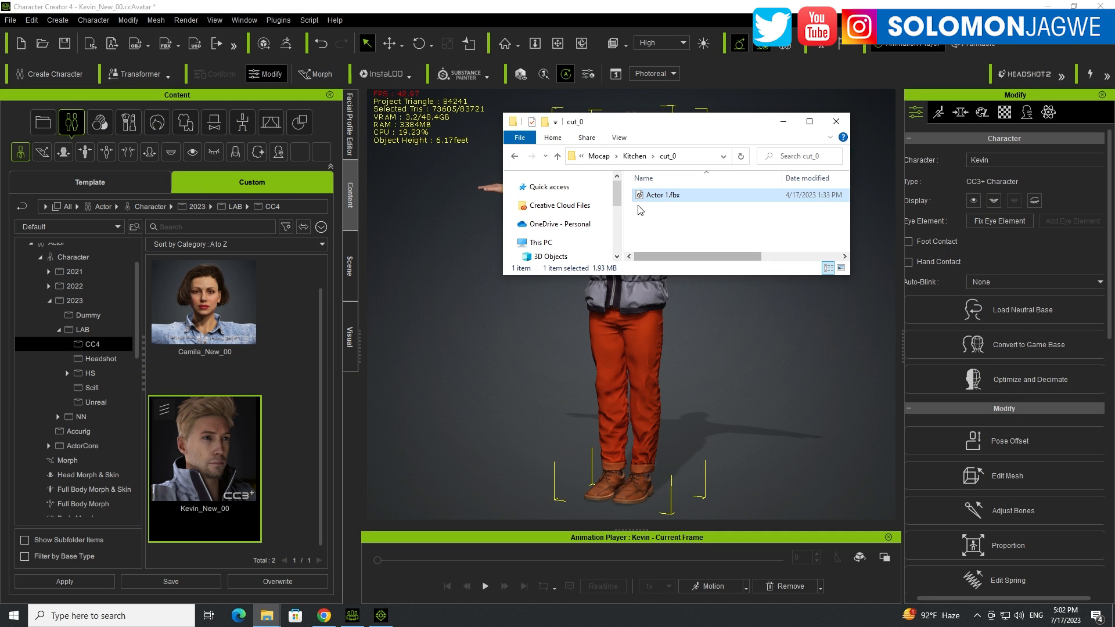
drag(665, 123, 888, 122)
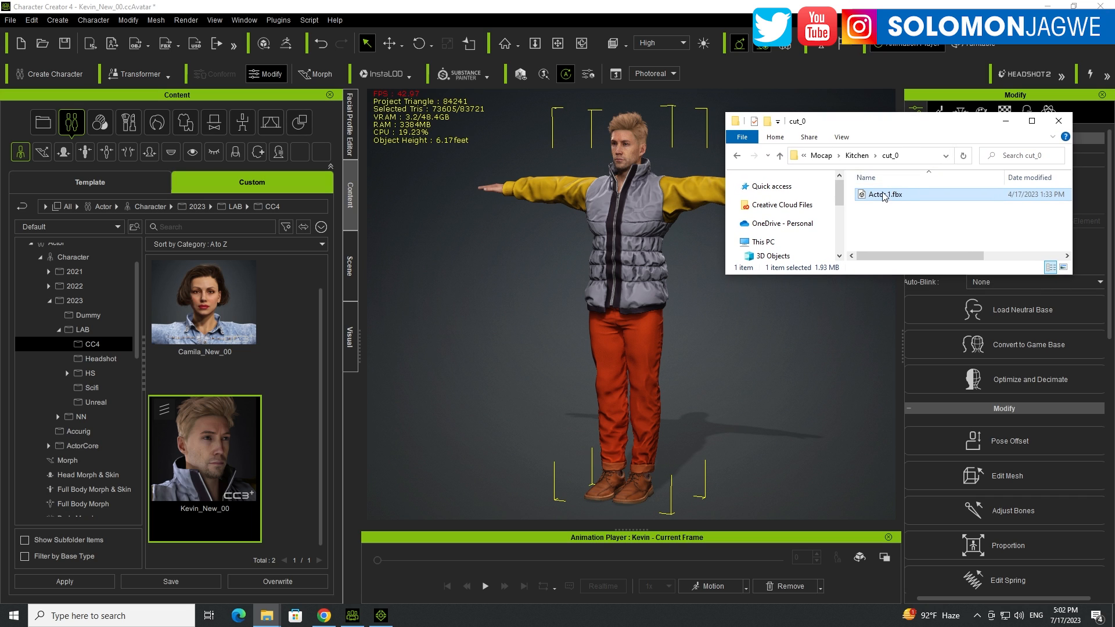
drag(883, 196, 623, 291)
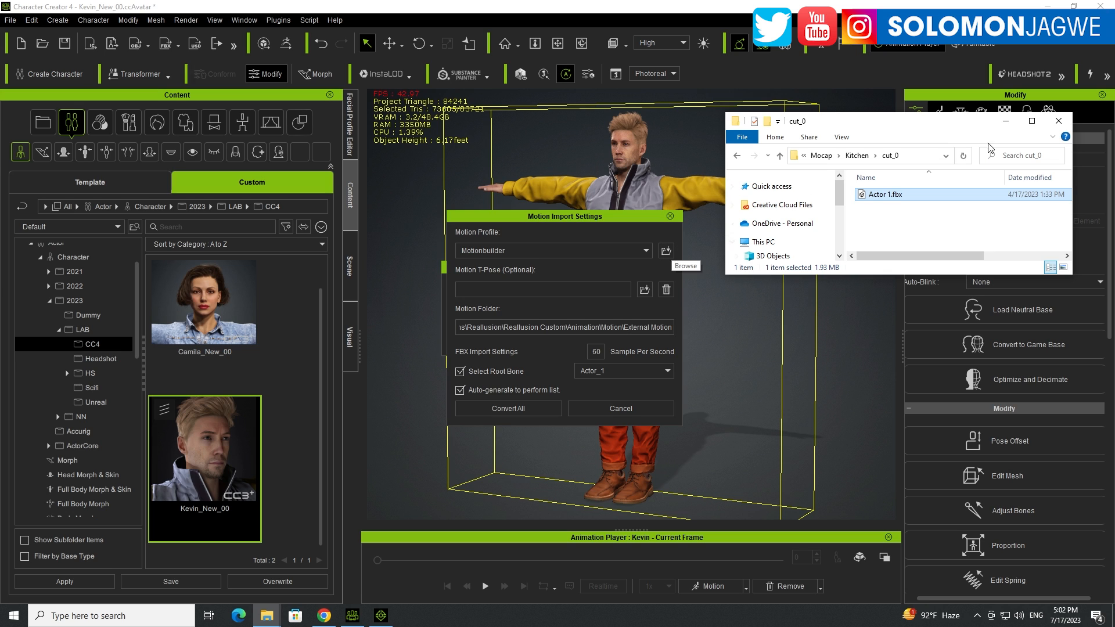
click(1006, 122)
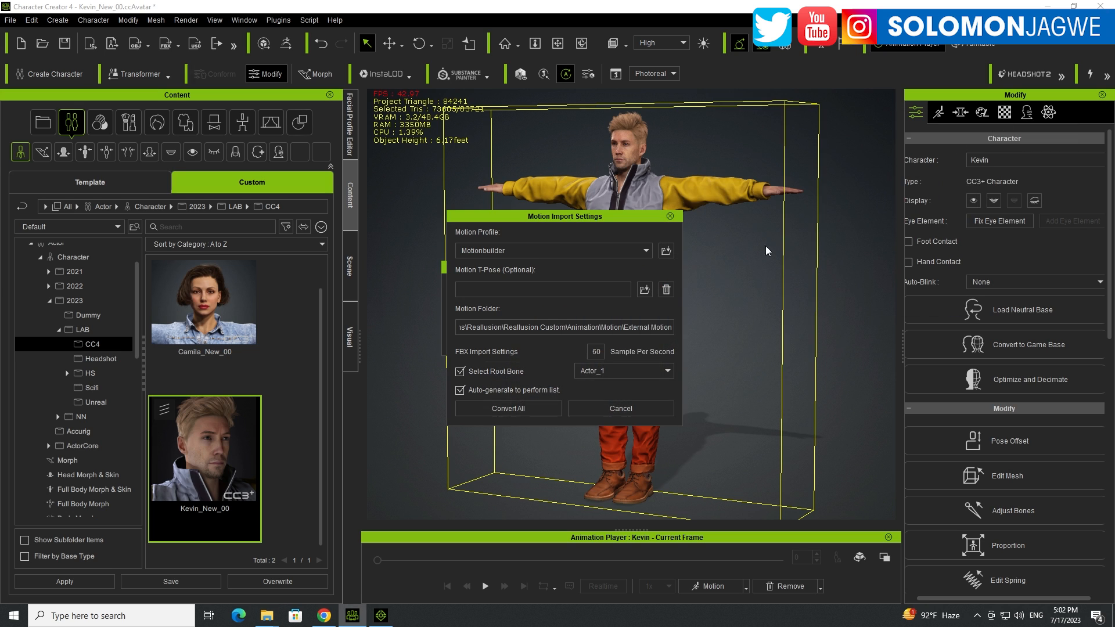
Load the WS_body_TPose_03 motion profile in the motion import settings and convert the motion.
click(666, 251)
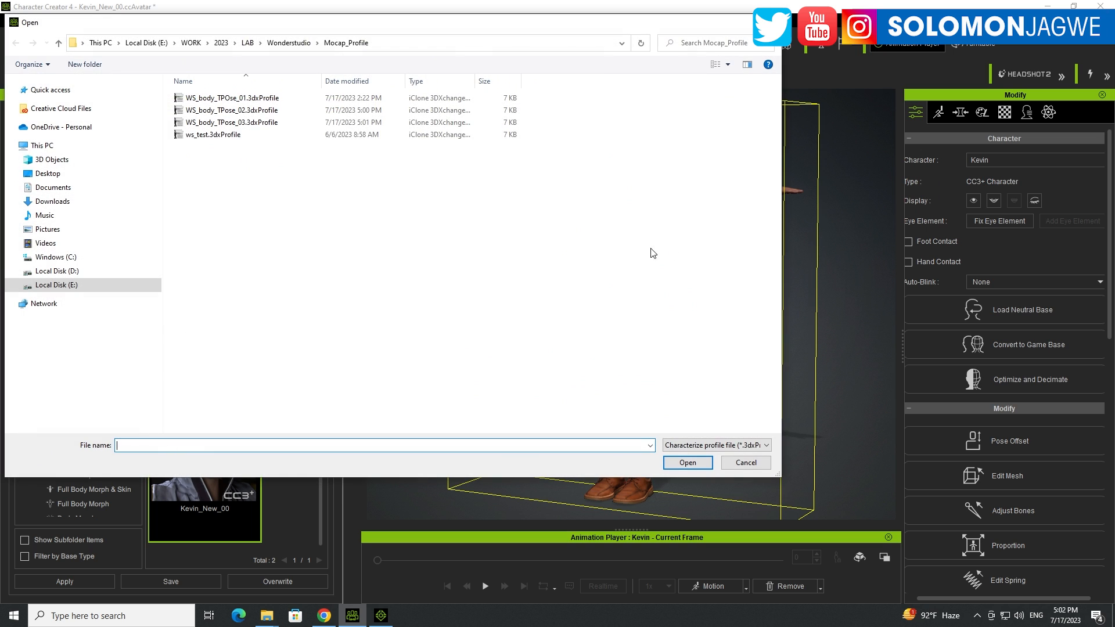
click(256, 125)
click(684, 462)
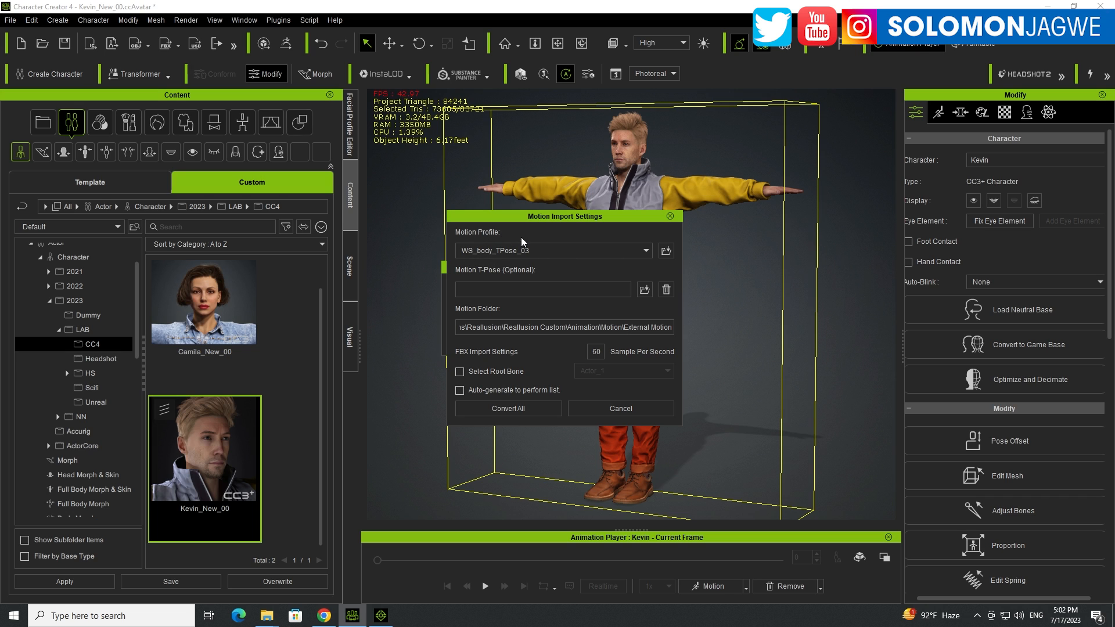
click(527, 409)
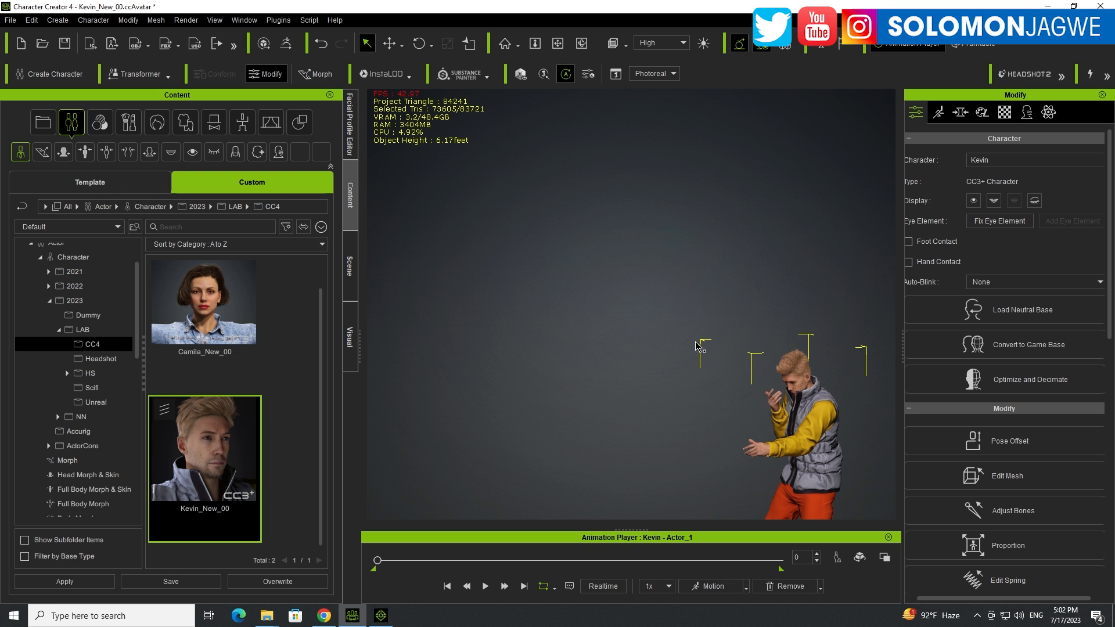
Frame the whole character and play the imported Actor_1 motion.
middle_drag(756, 402, 614, 230)
alt+drag(567, 256, 719, 311)
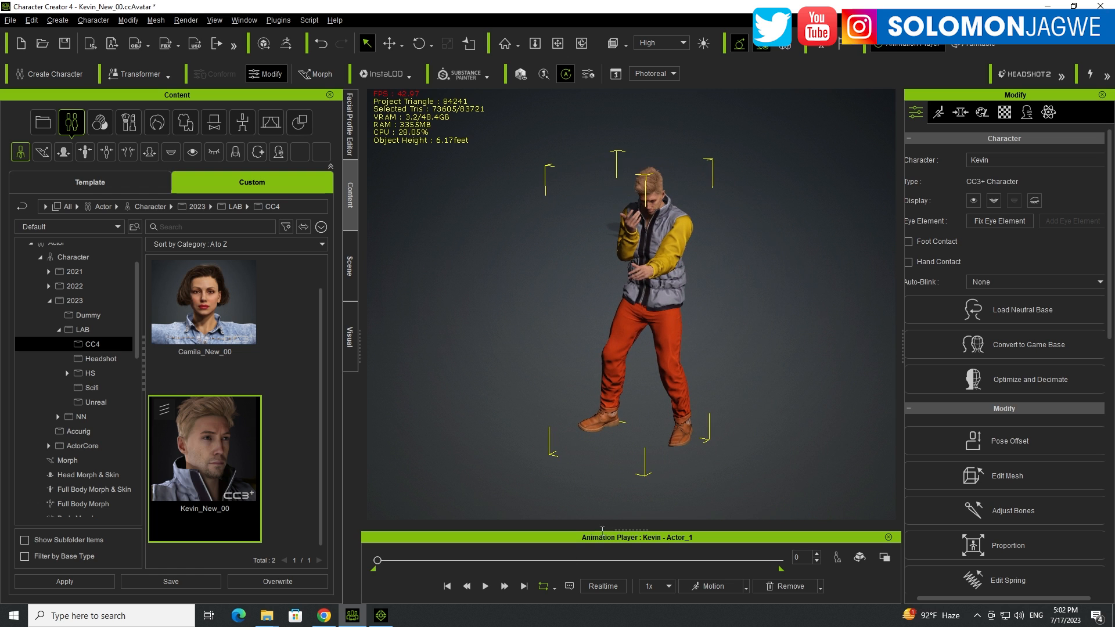
click(486, 586)
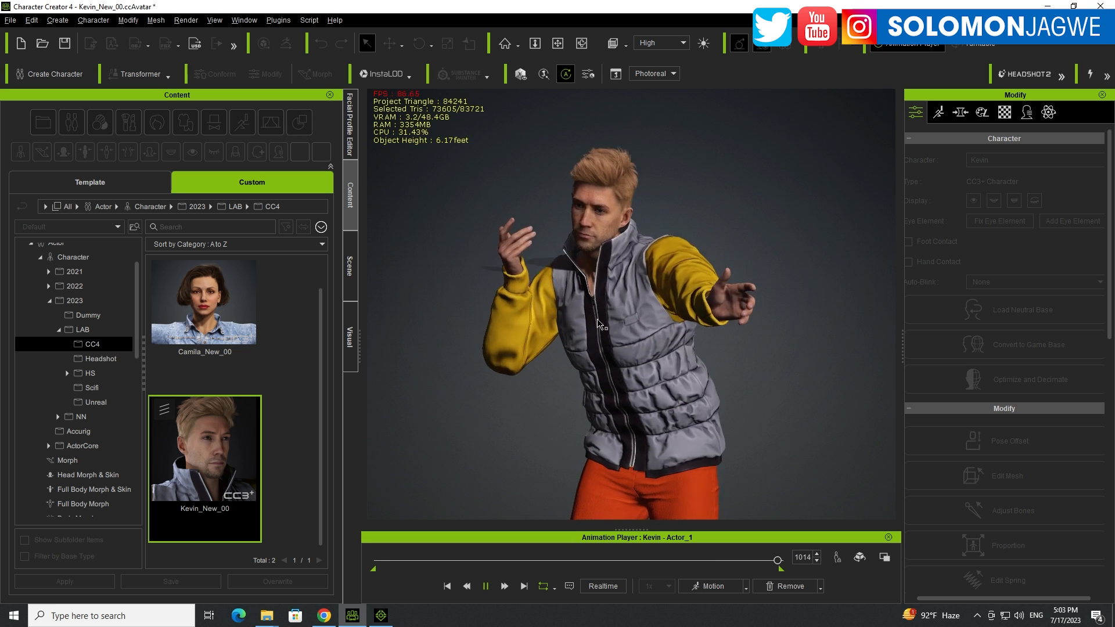
Play the source video of the singing man in the Wonder Dynamics browser page to compare it with the character's motion.
click(326, 614)
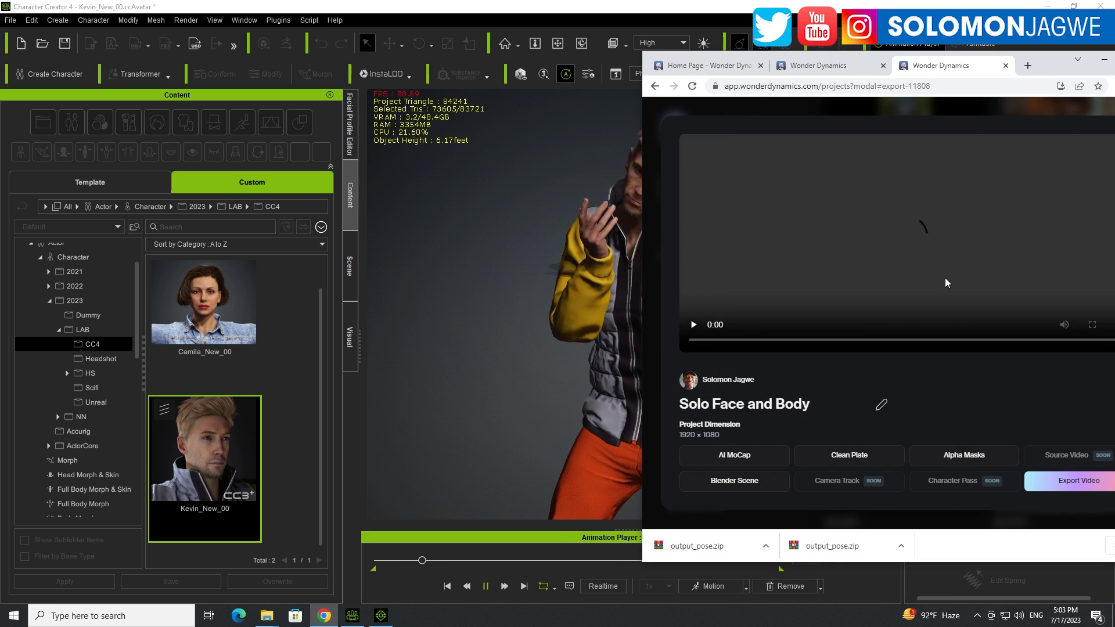
click(819, 66)
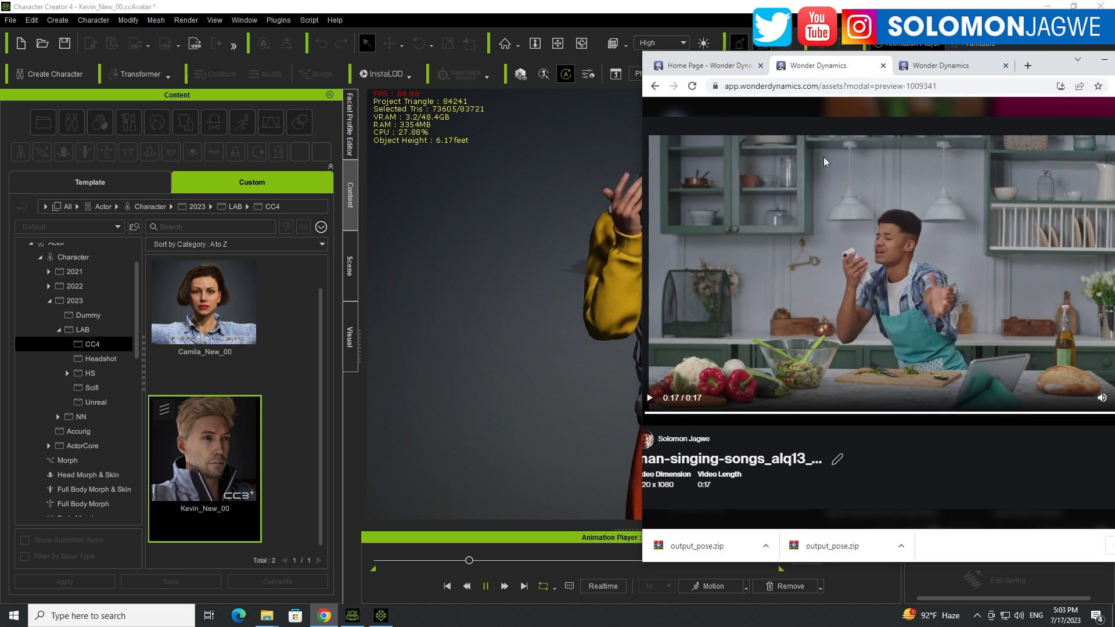
click(650, 399)
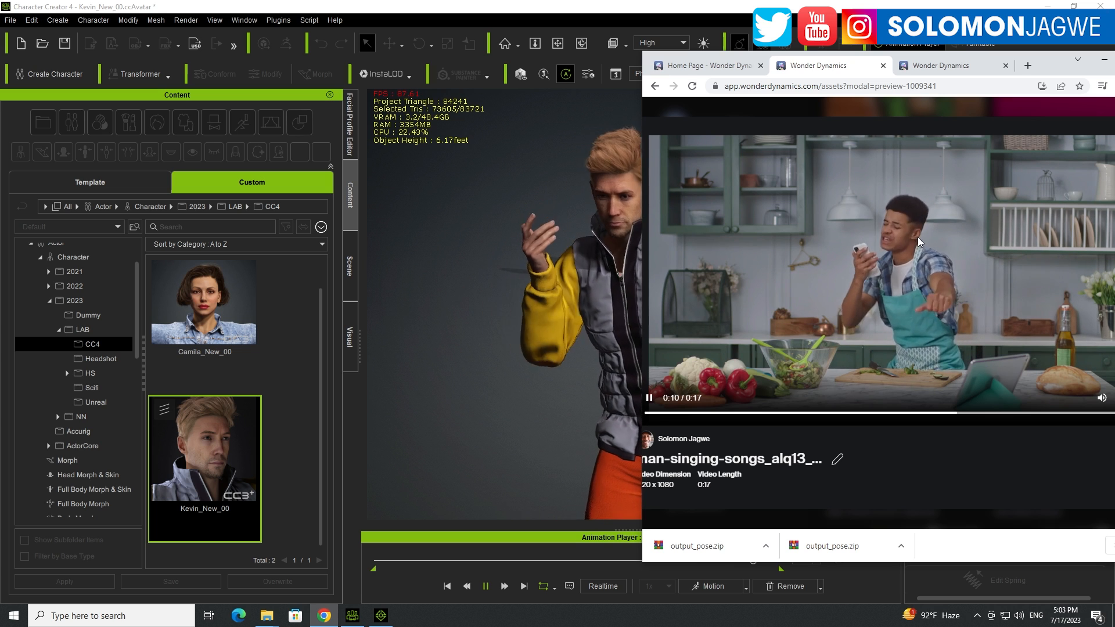
click(441, 257)
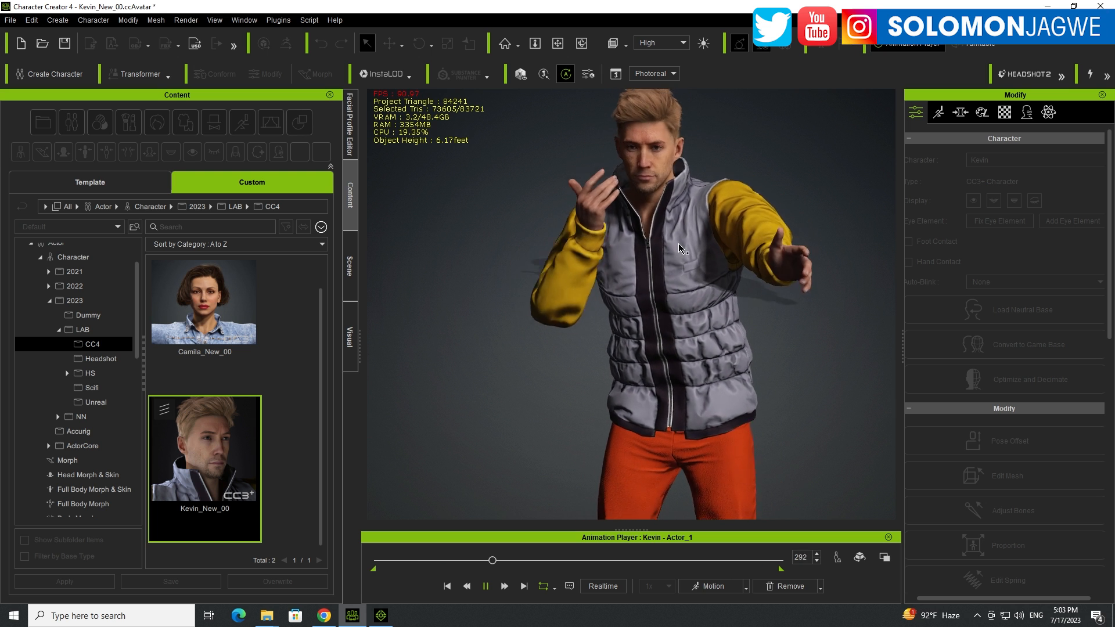
Stop the motion playback, return to frame 0 and frame the character's full body.
click(485, 586)
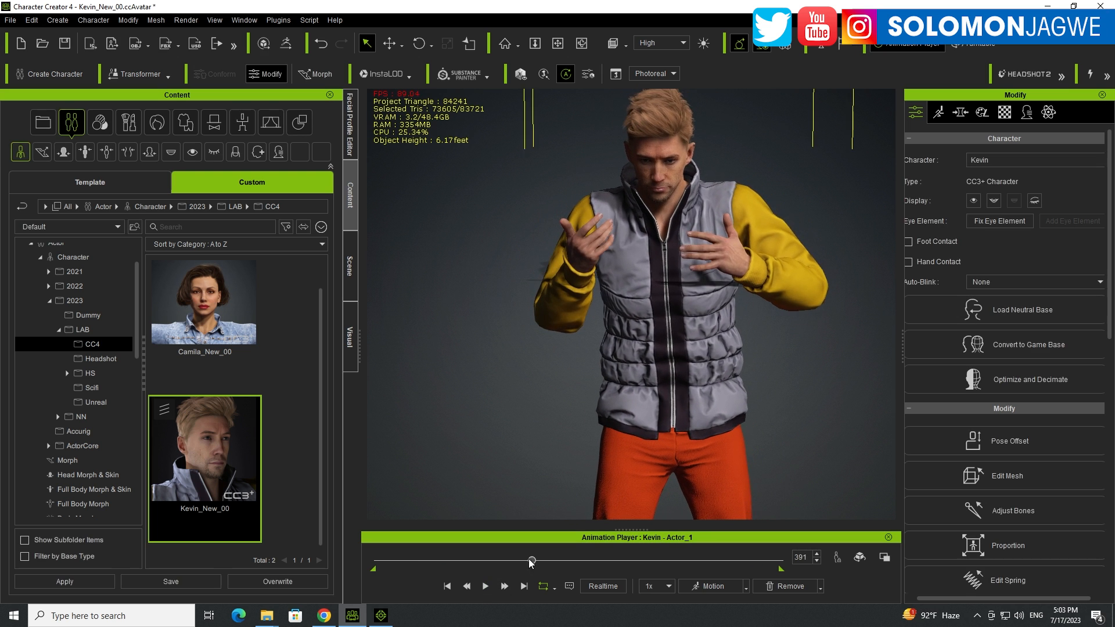
drag(529, 559, 363, 561)
scroll(670, 384, down, 4)
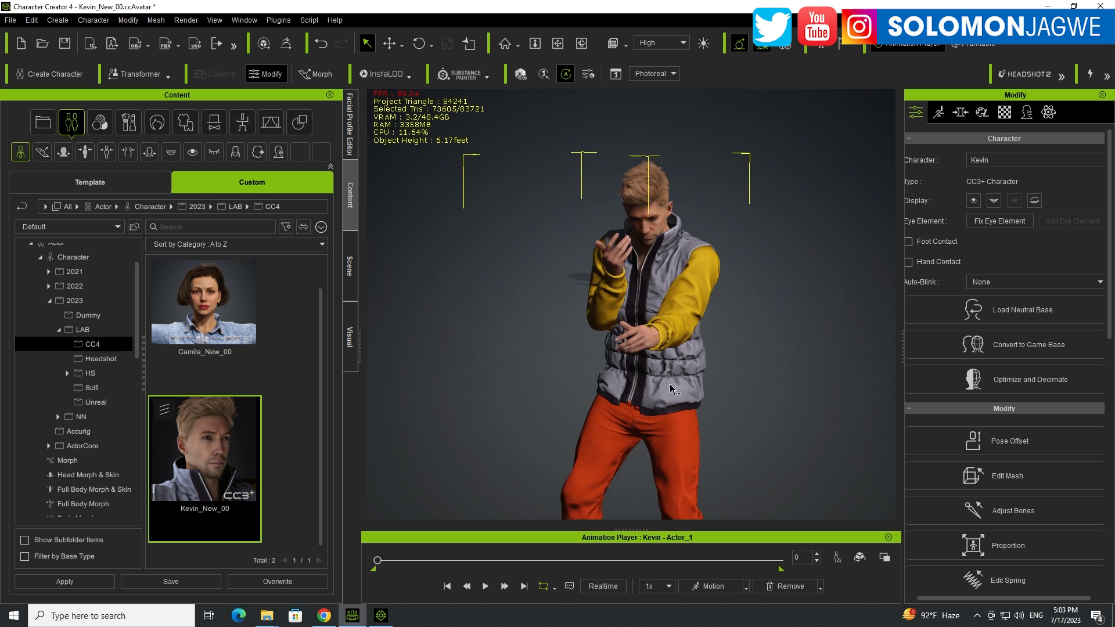
middle_drag(670, 388, 656, 296)
right_drag(604, 301, 535, 310)
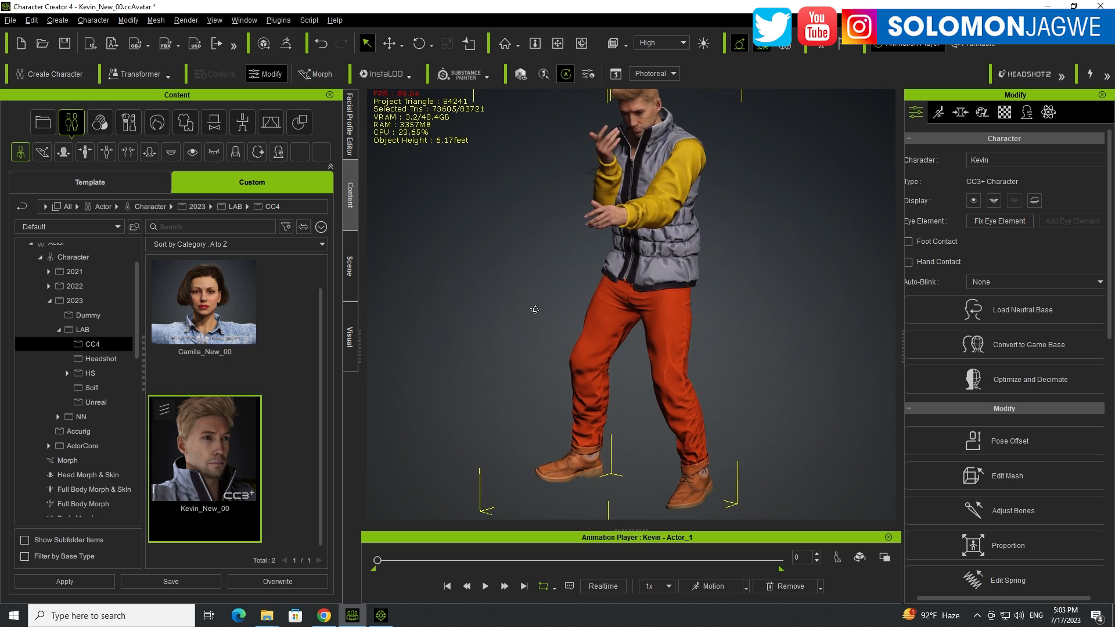
middle_drag(612, 276, 602, 313)
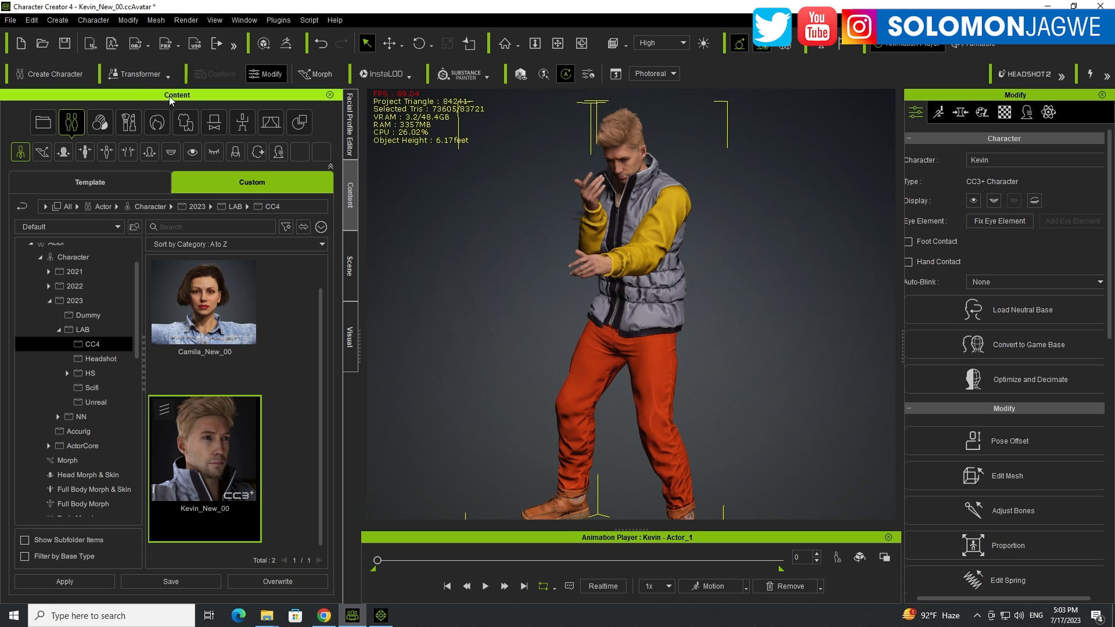
Send the animated character to iClone and switch to iClone.
click(95, 46)
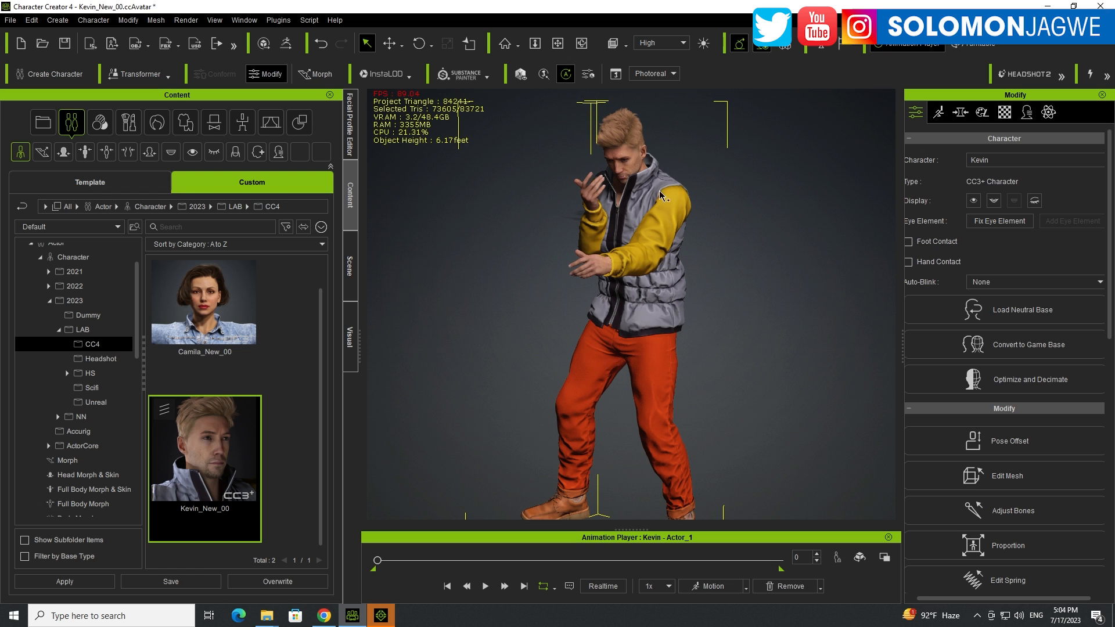
mouse_move(384, 621)
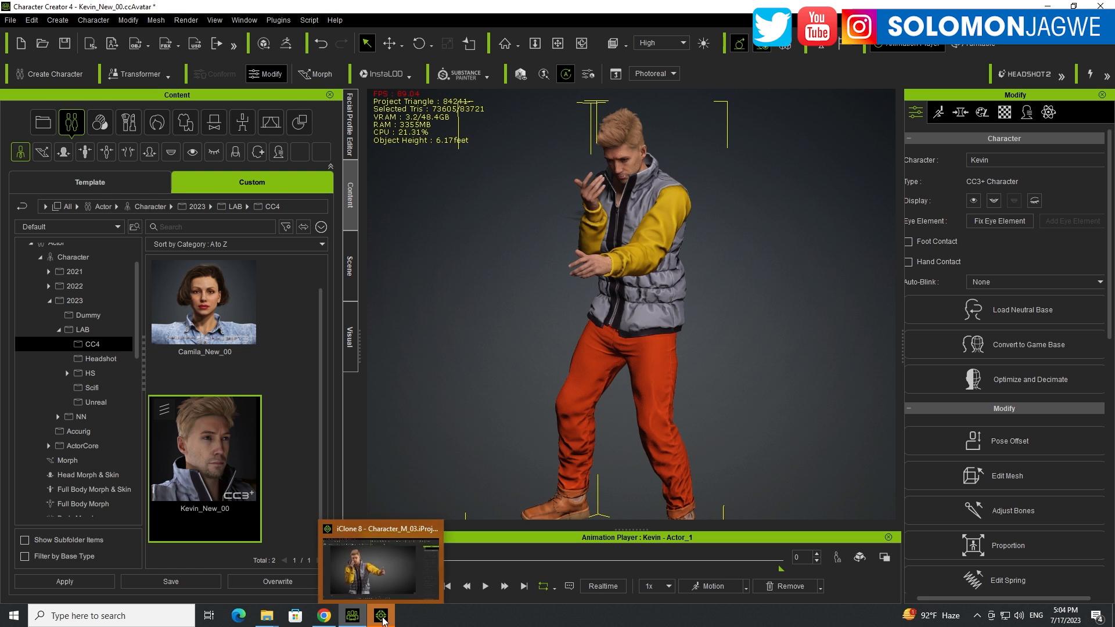
click(381, 618)
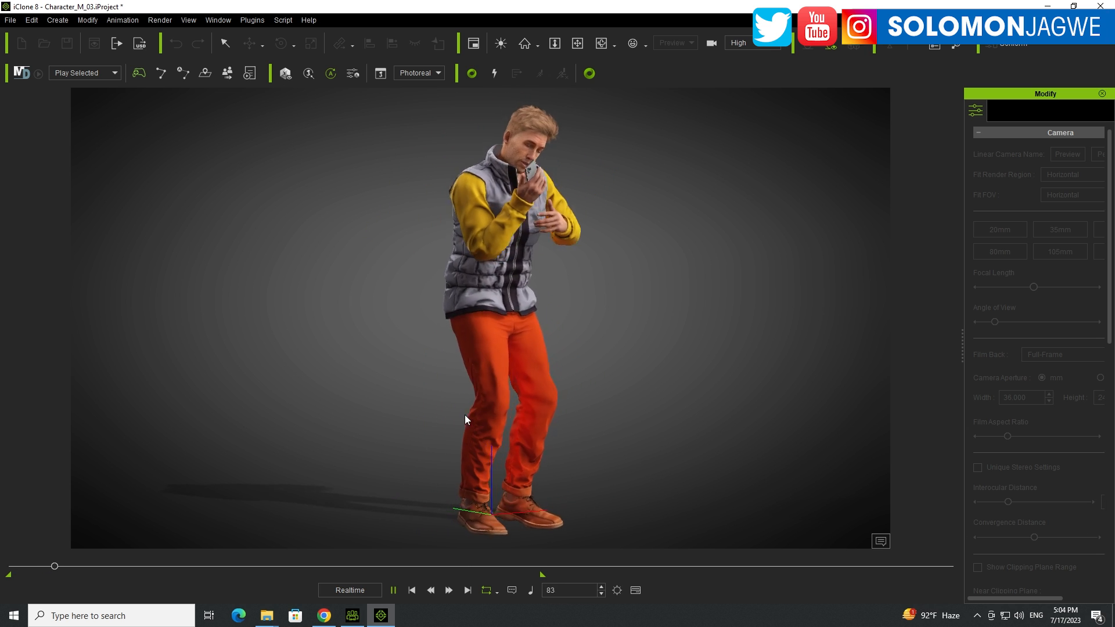
Stop the playback in iClone, return to the first frame and examine the character's pose from several angles.
click(394, 591)
click(412, 591)
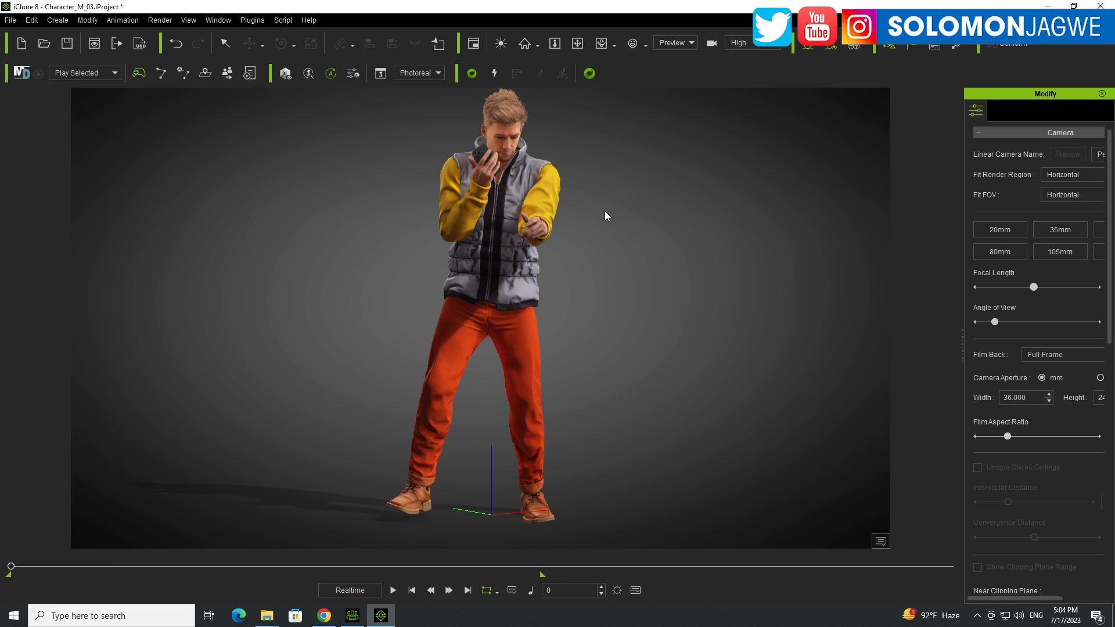
right_drag(603, 256, 311, 281)
right_drag(540, 267, 609, 331)
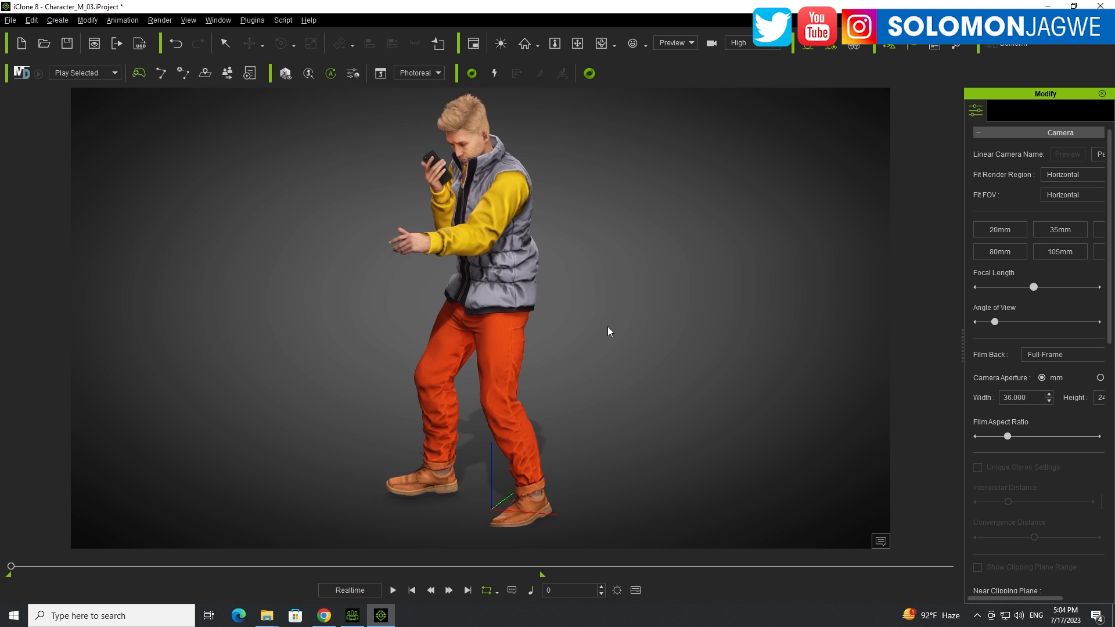
middle_drag(608, 330, 548, 310)
scroll(549, 309, down, 3)
right_drag(473, 334, 639, 346)
right_drag(424, 330, 503, 329)
middle_drag(488, 251, 514, 290)
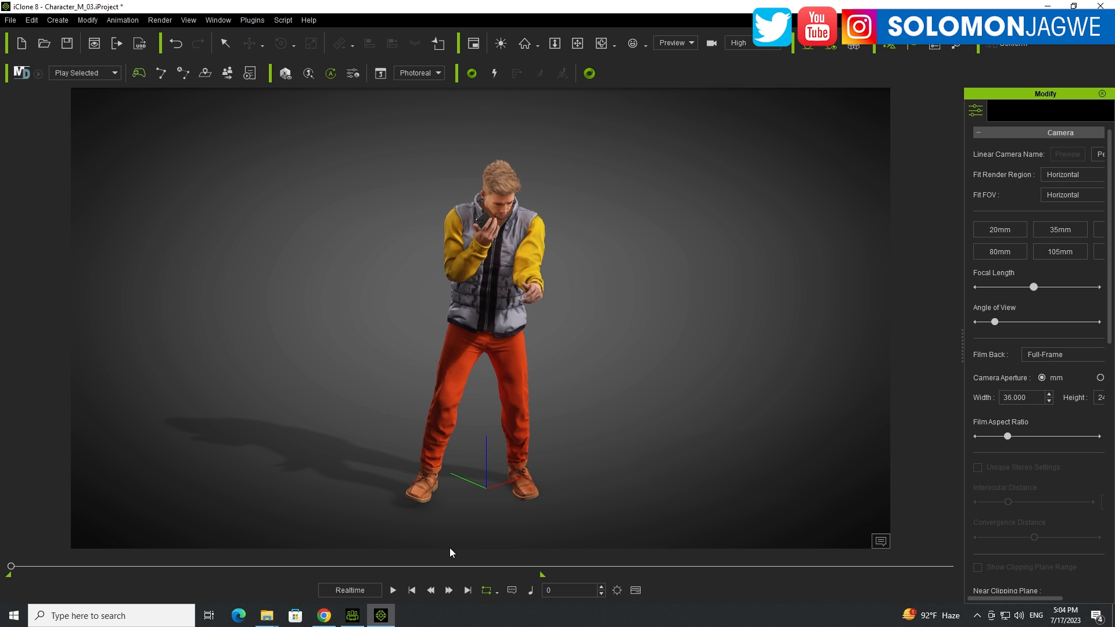
Switch back to Character Creator and open the 2023 folder of the custom Animation > Motion library.
click(353, 619)
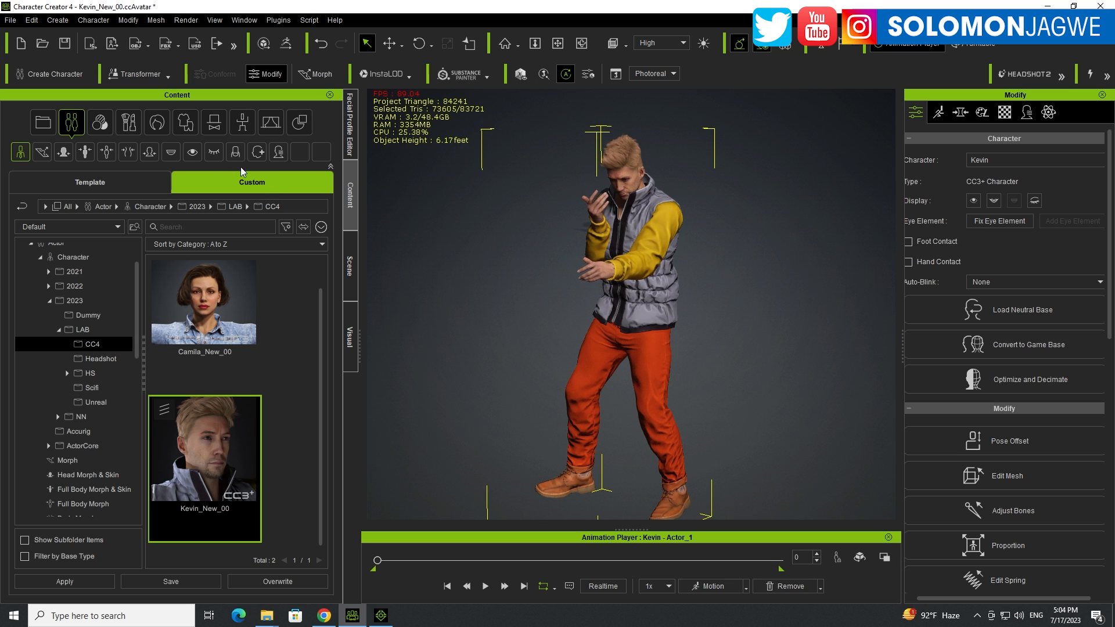
click(243, 123)
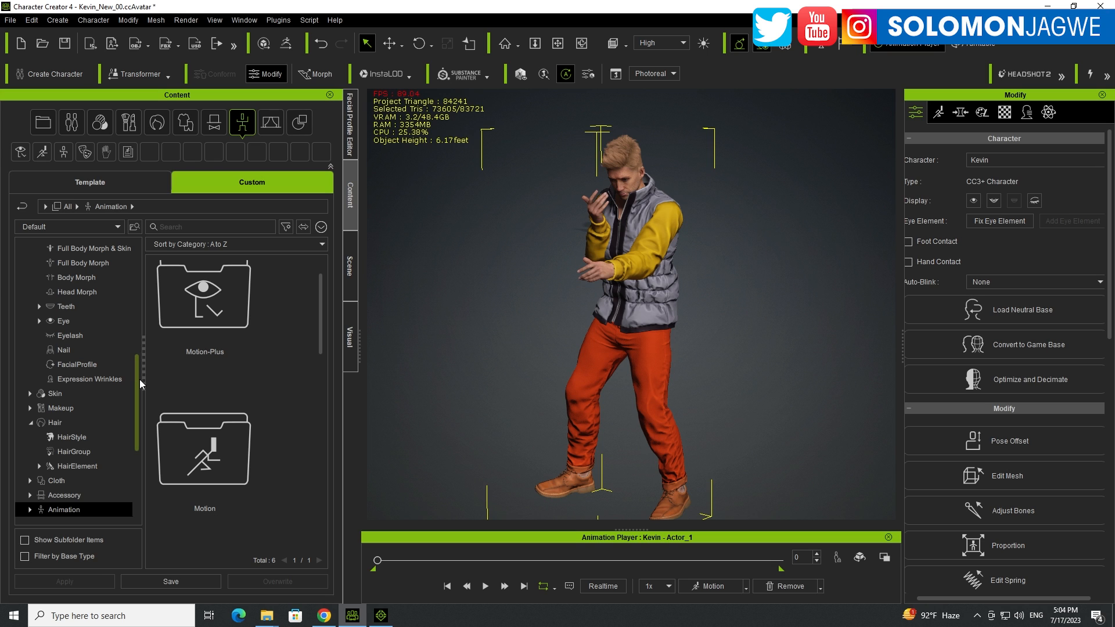
scroll(133, 408, down, 2)
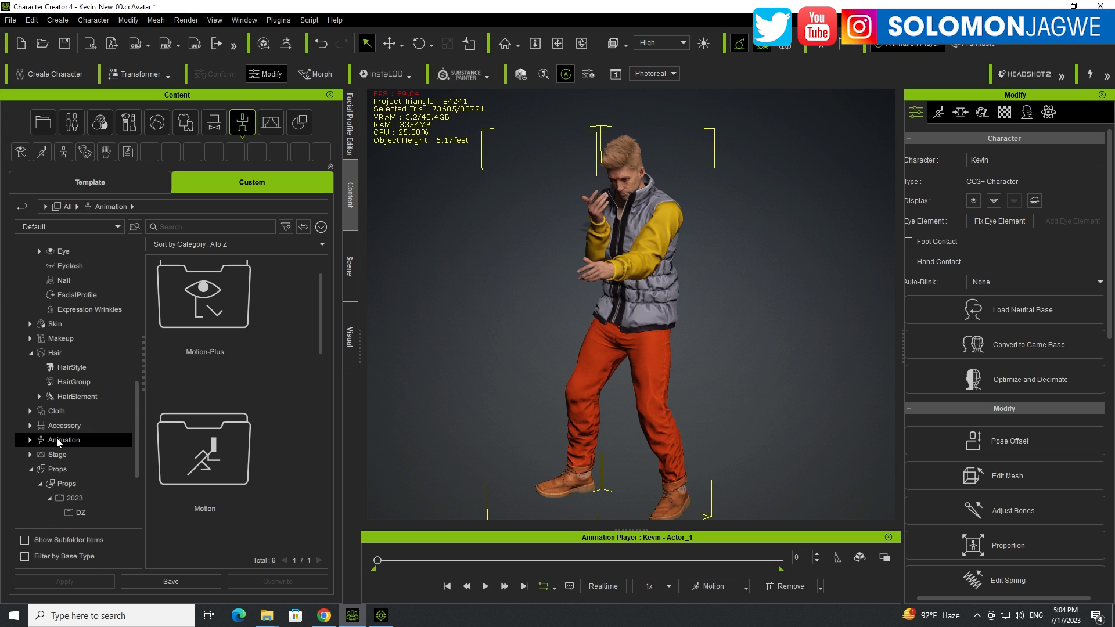
click(30, 439)
scroll(71, 440, down, 1)
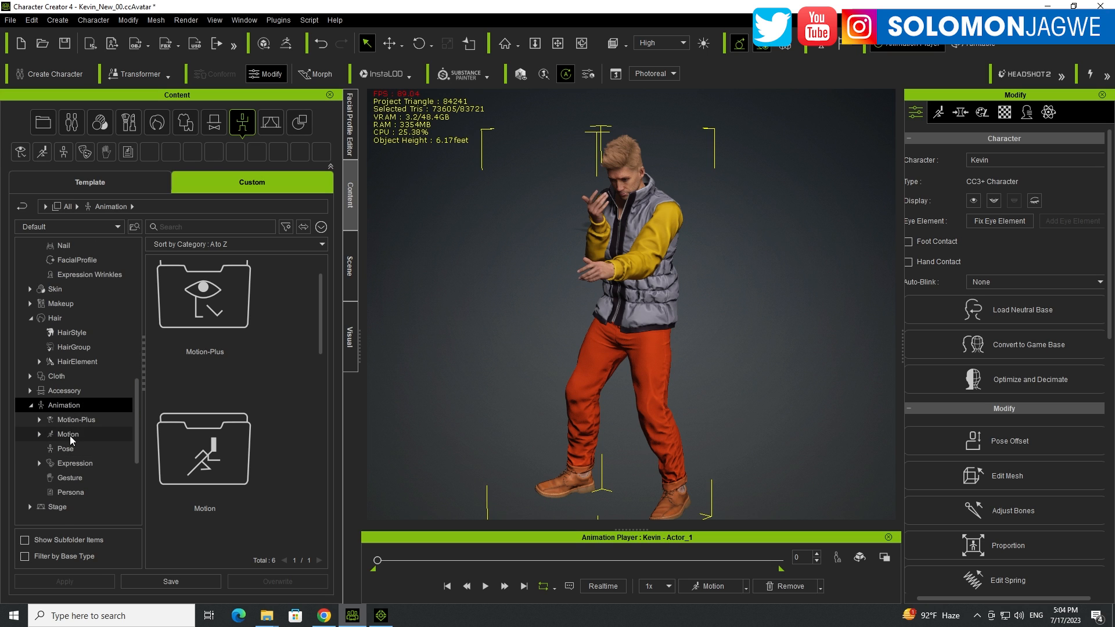
click(72, 441)
click(42, 436)
click(78, 464)
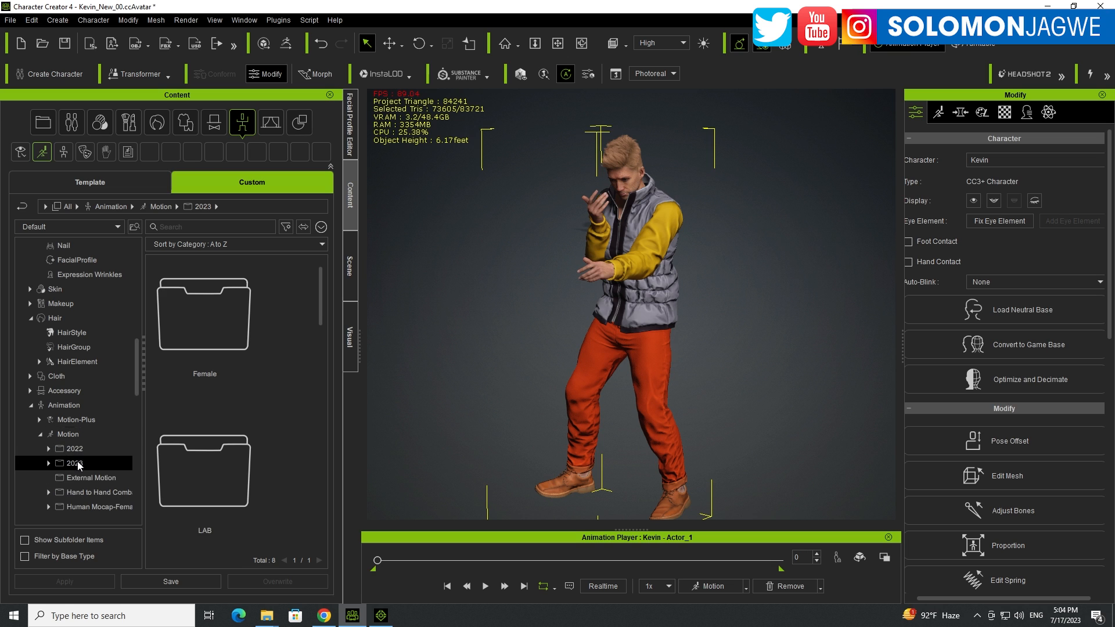
Save the character's motion as Dance, asset type Animation/Motion, in the LAB > WS > Kitchen folder.
scroll(297, 401, down, 2)
double_click(218, 397)
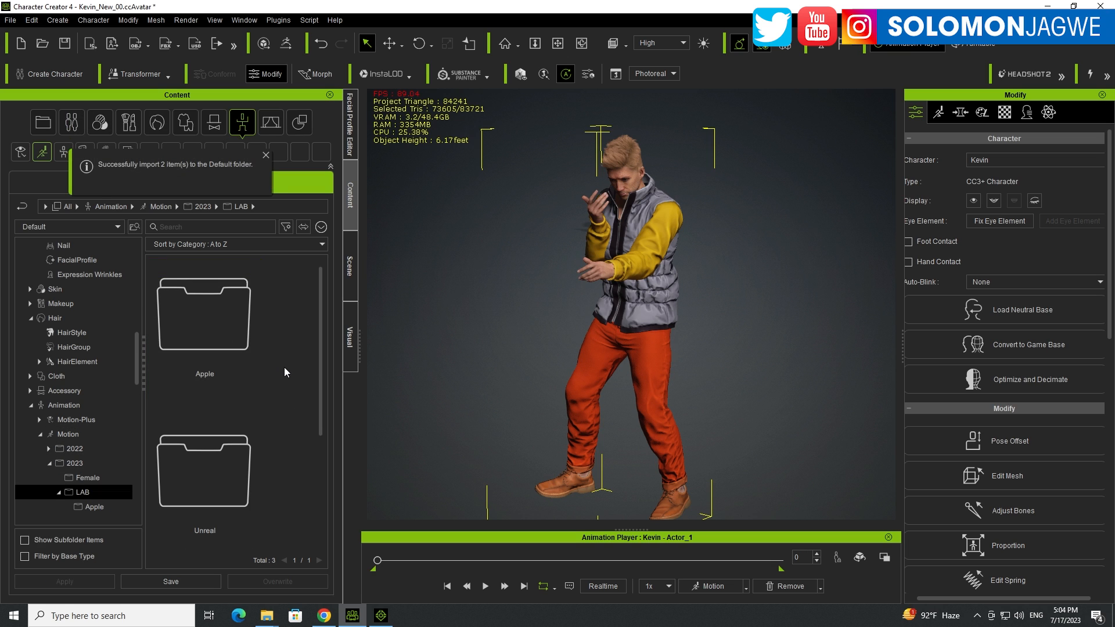
scroll(278, 440, down, 1)
scroll(278, 440, down, 1)
double_click(204, 454)
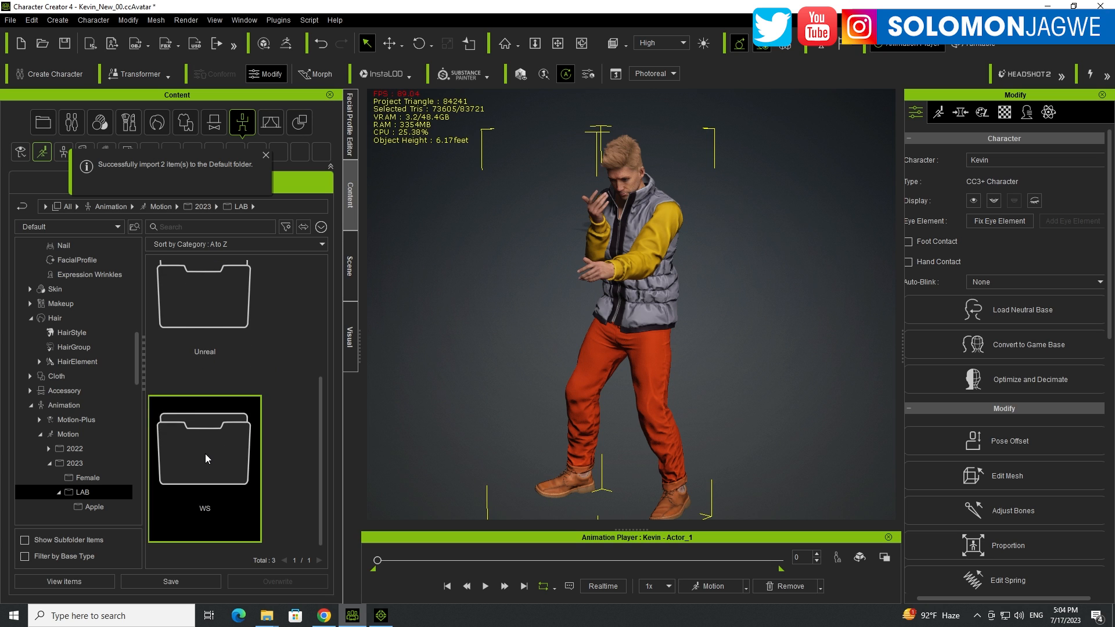
double_click(225, 325)
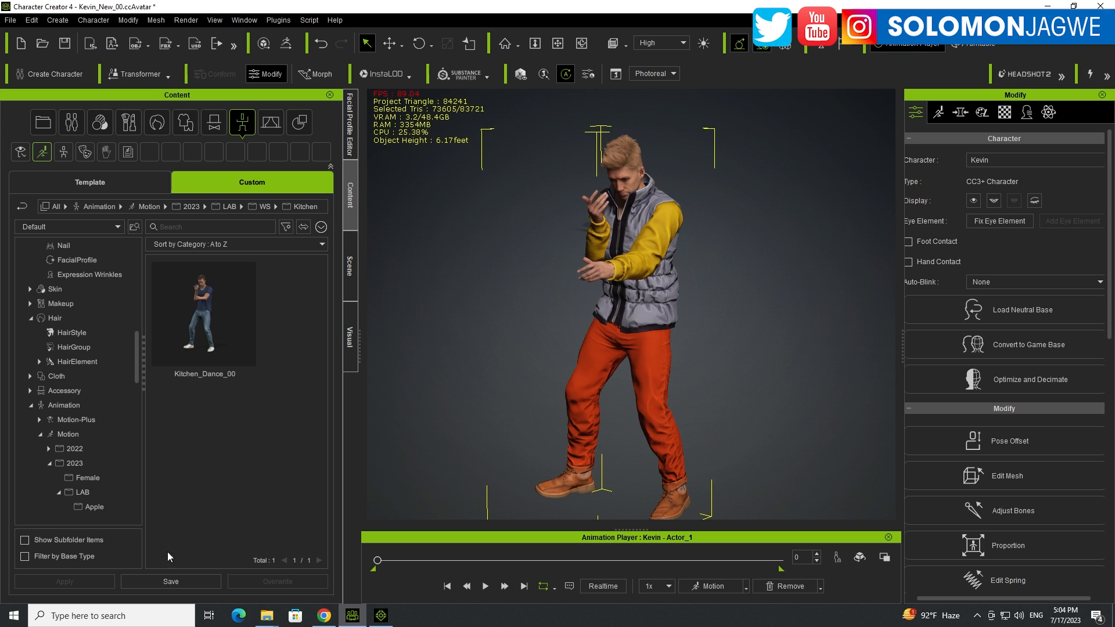
click(171, 581)
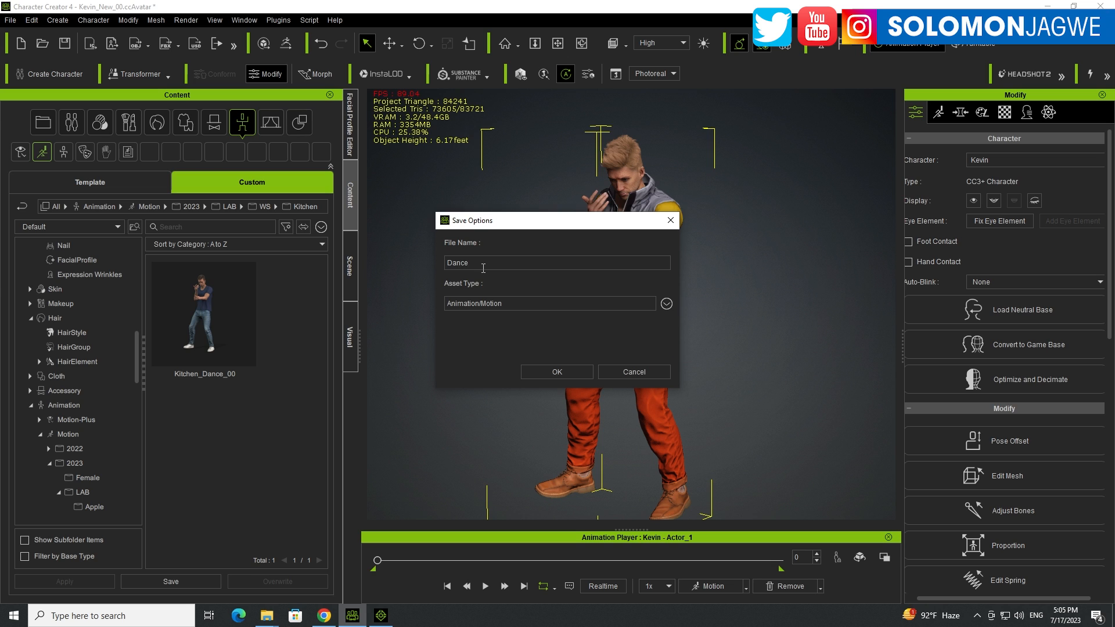
click(562, 371)
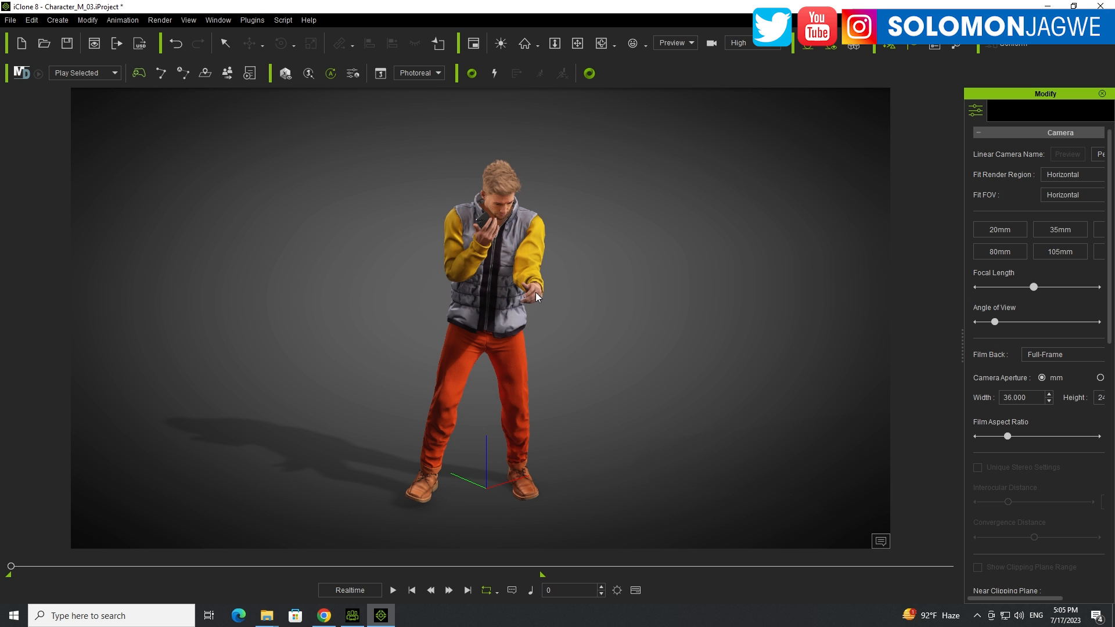
Show the timeline, select the character and enlarge the timeline to expose its Motion track.
scroll(505, 328, up, 5)
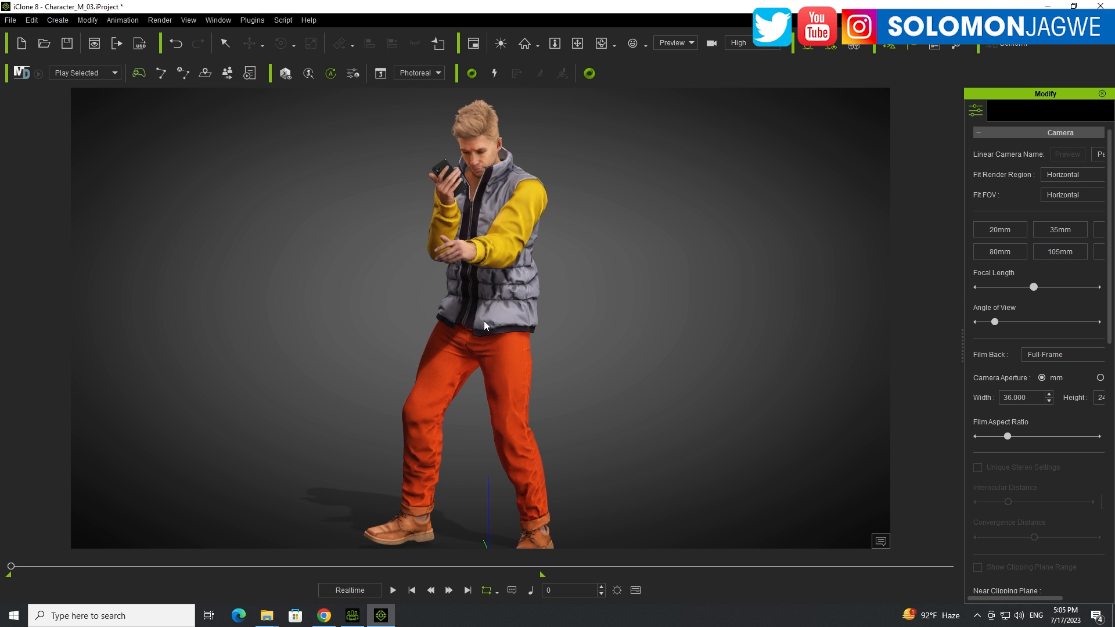
click(635, 590)
scroll(529, 242, down, 3)
right_drag(527, 238, 496, 253)
click(496, 252)
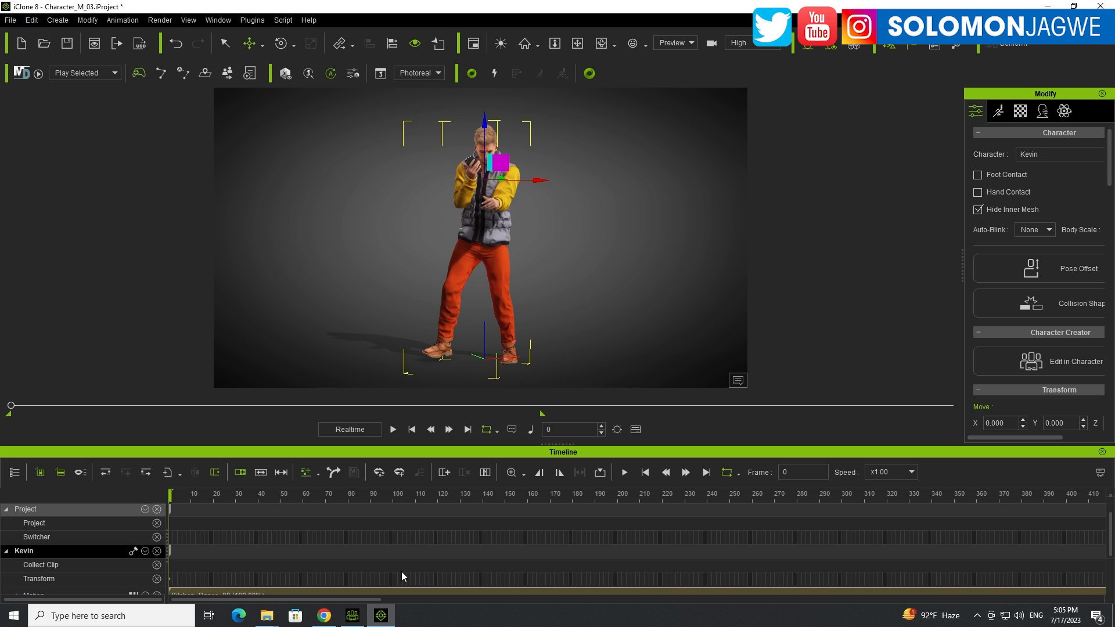
click(353, 615)
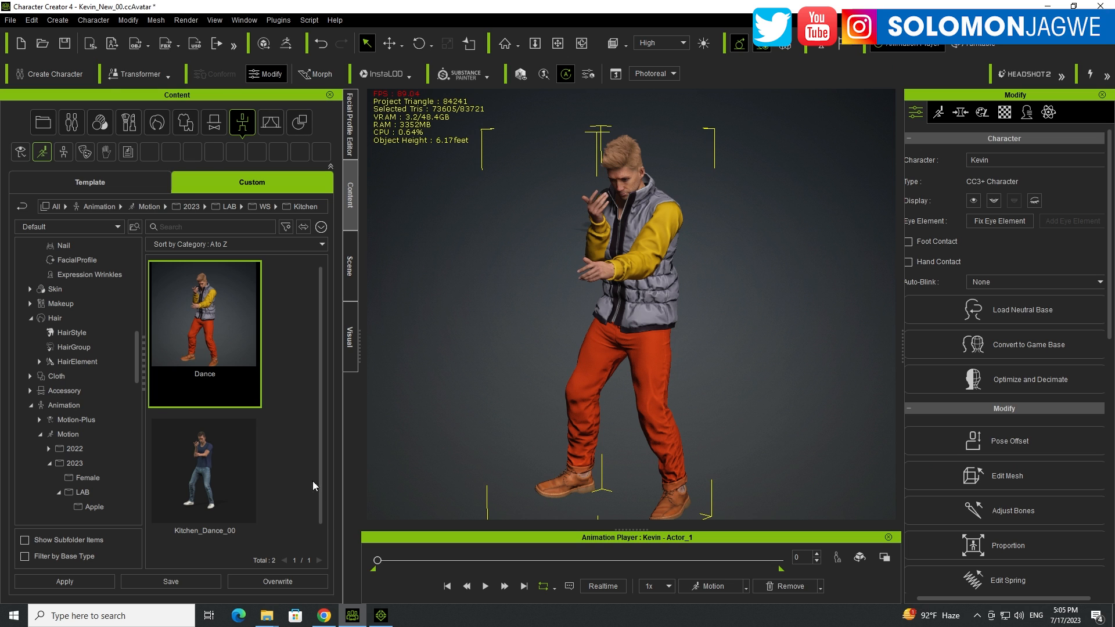
click(381, 614)
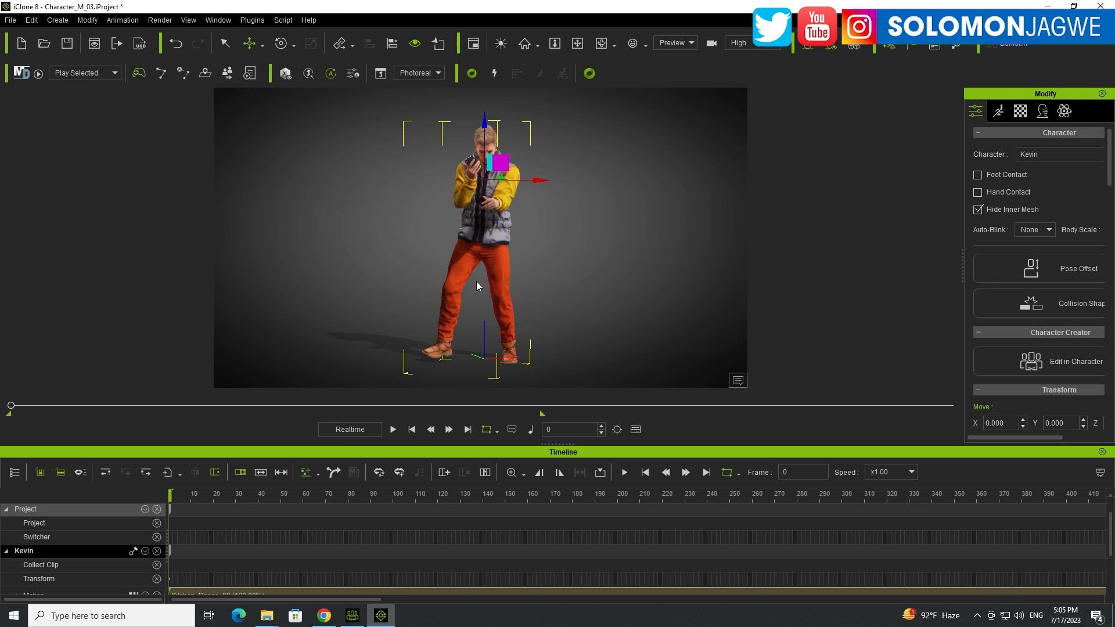
drag(437, 444, 446, 322)
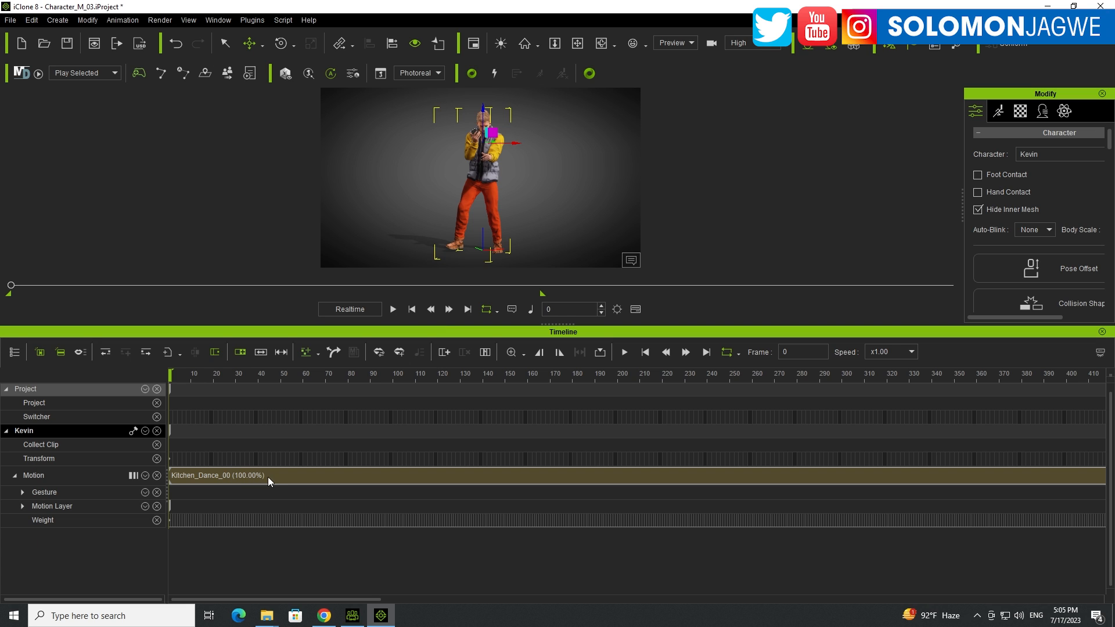
Examine the editing commands available for the Kitchen_Dance_00 motion clip.
click(331, 476)
right_click(331, 476)
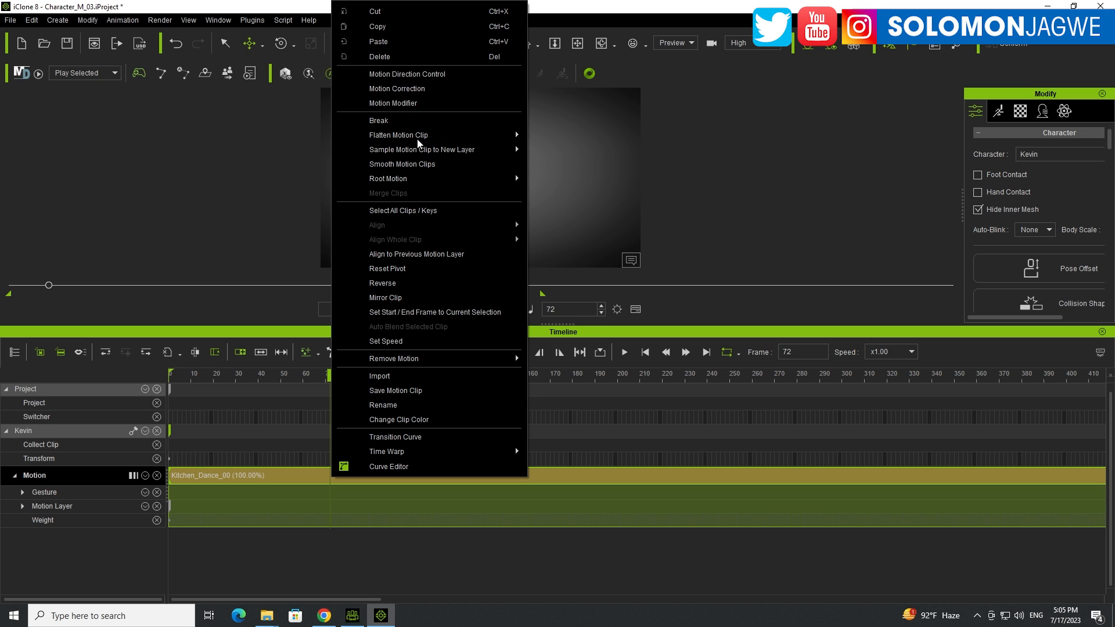
click(489, 526)
click(485, 543)
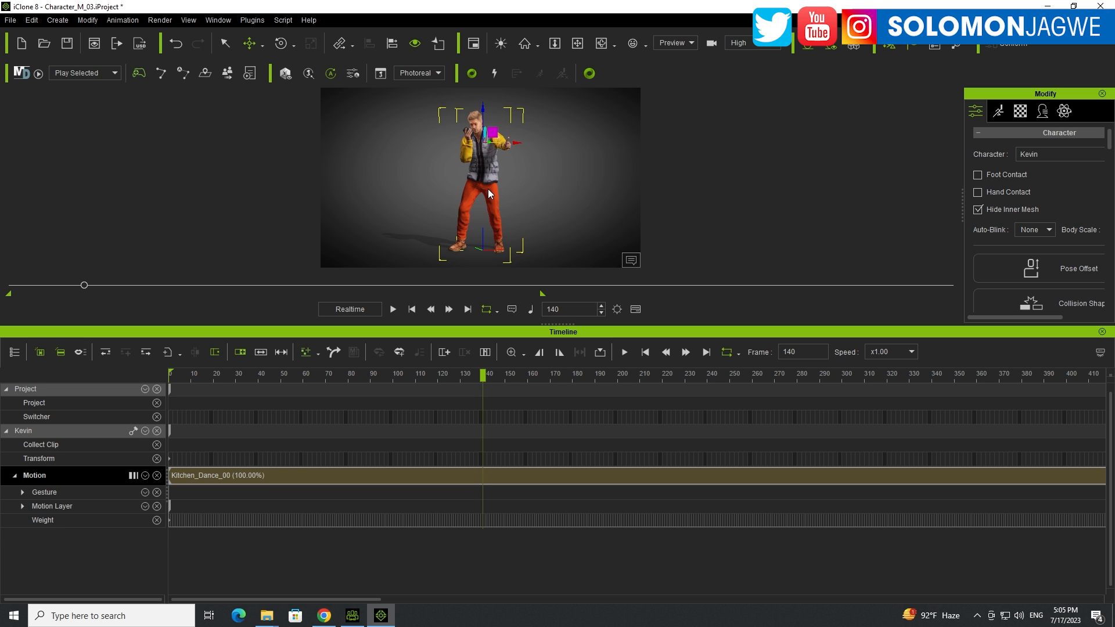
drag(511, 326, 510, 388)
click(445, 542)
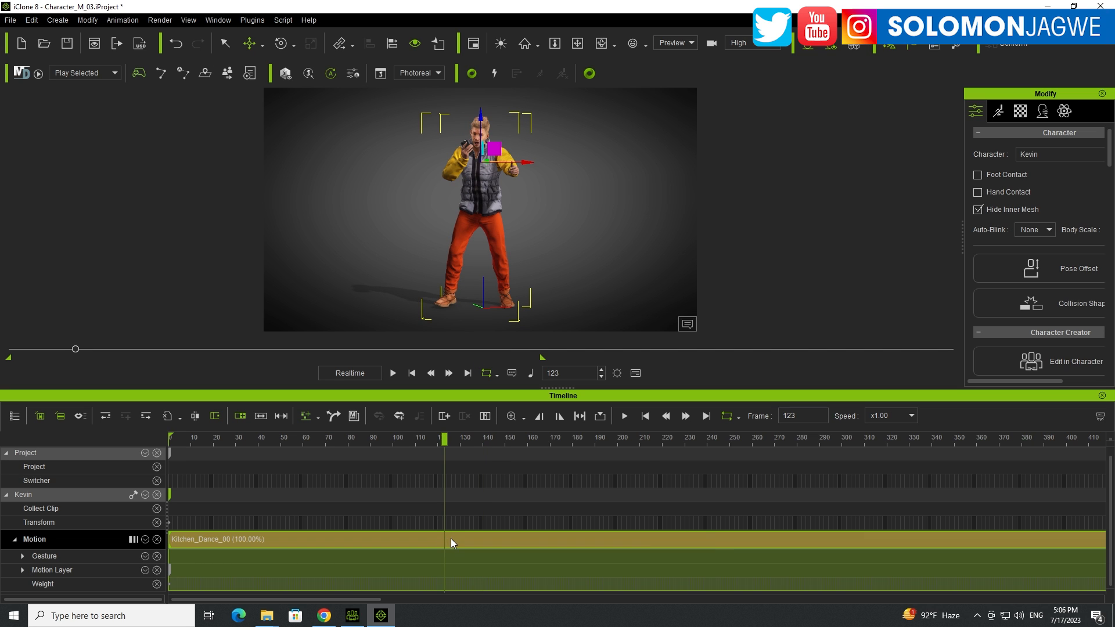
right_click(451, 539)
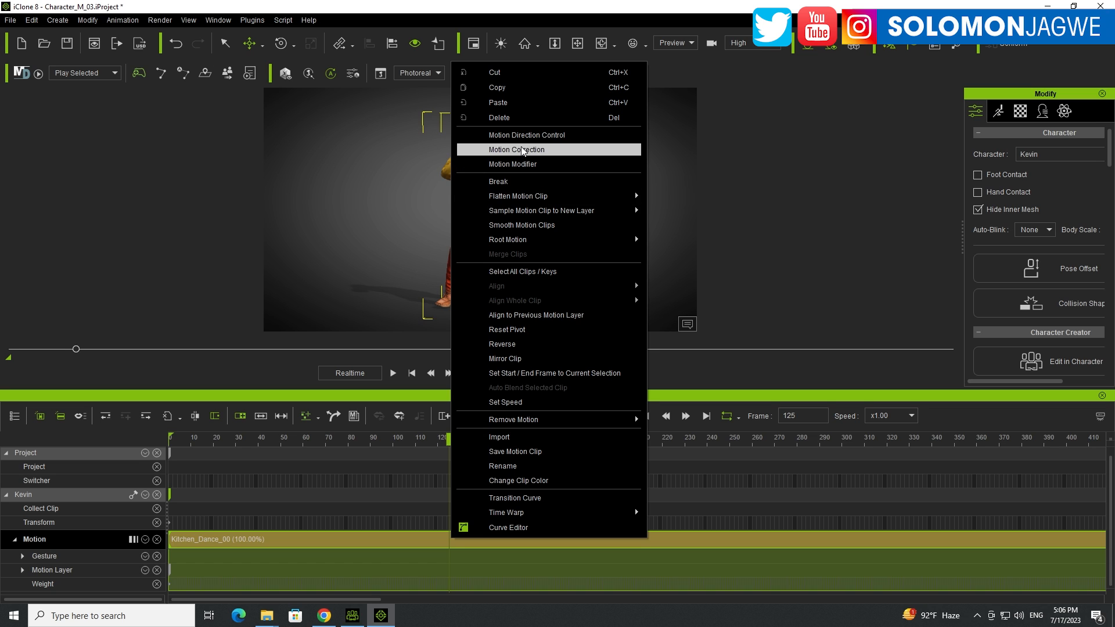
click(716, 193)
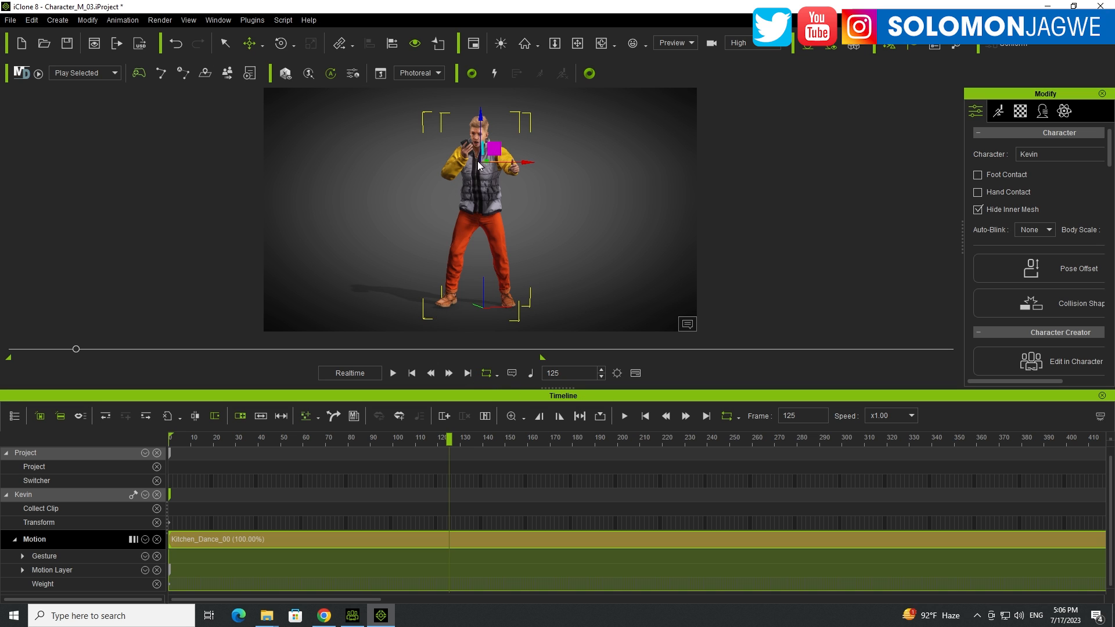
Return to the first frame and select the mobile phone prop in the character's hand to inspect its Linkage settings.
scroll(477, 162, up, 8)
middle_drag(477, 164, 476, 260)
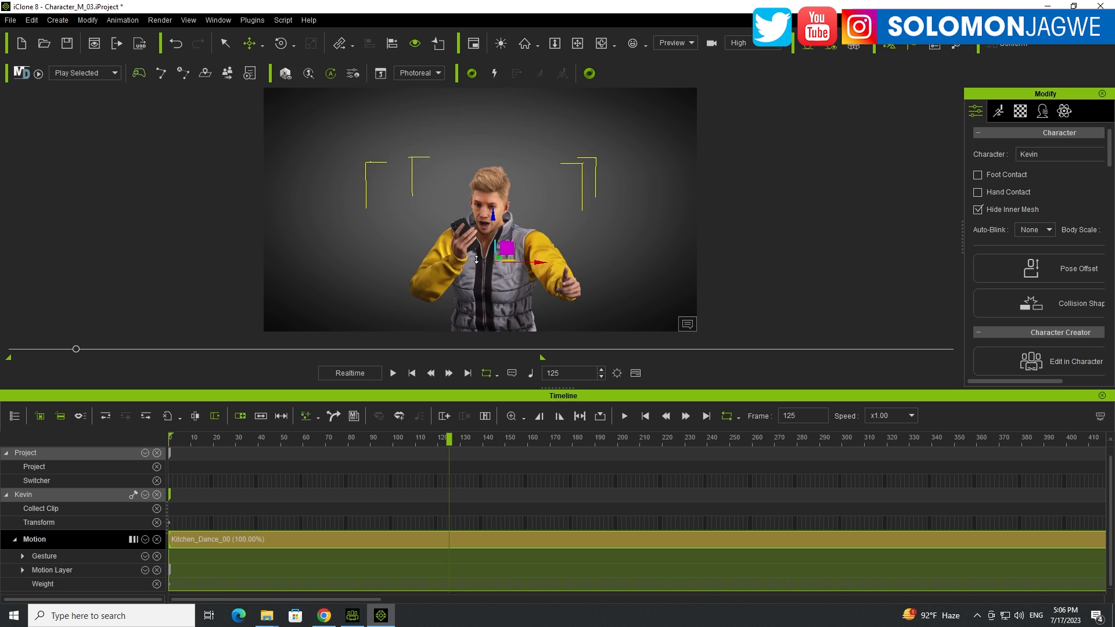
scroll(476, 259, up, 3)
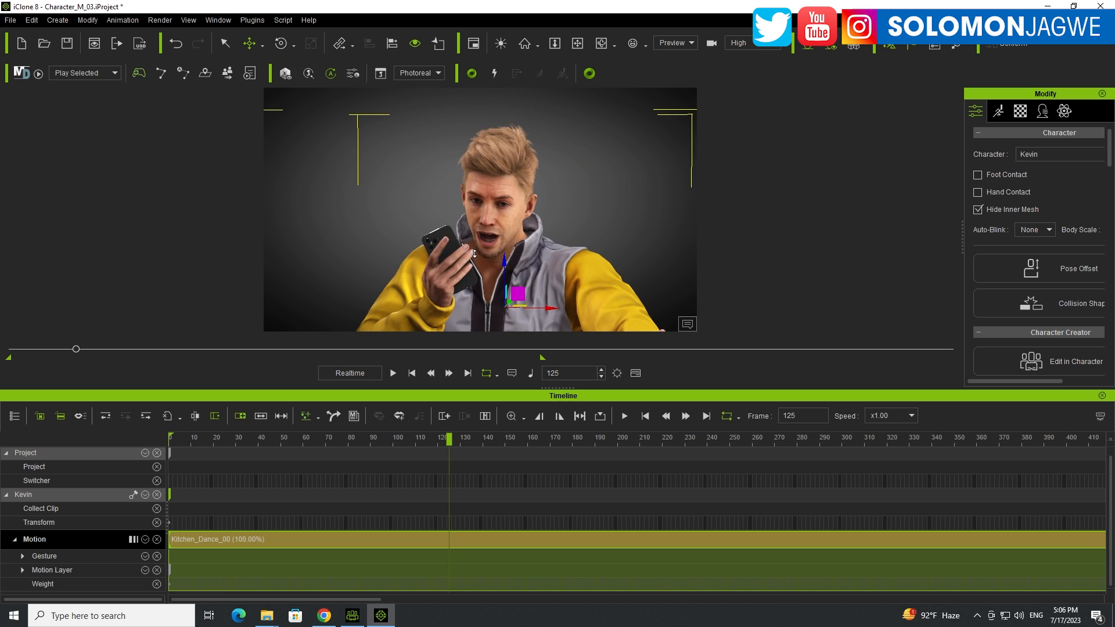
click(412, 373)
scroll(538, 255, down, 2)
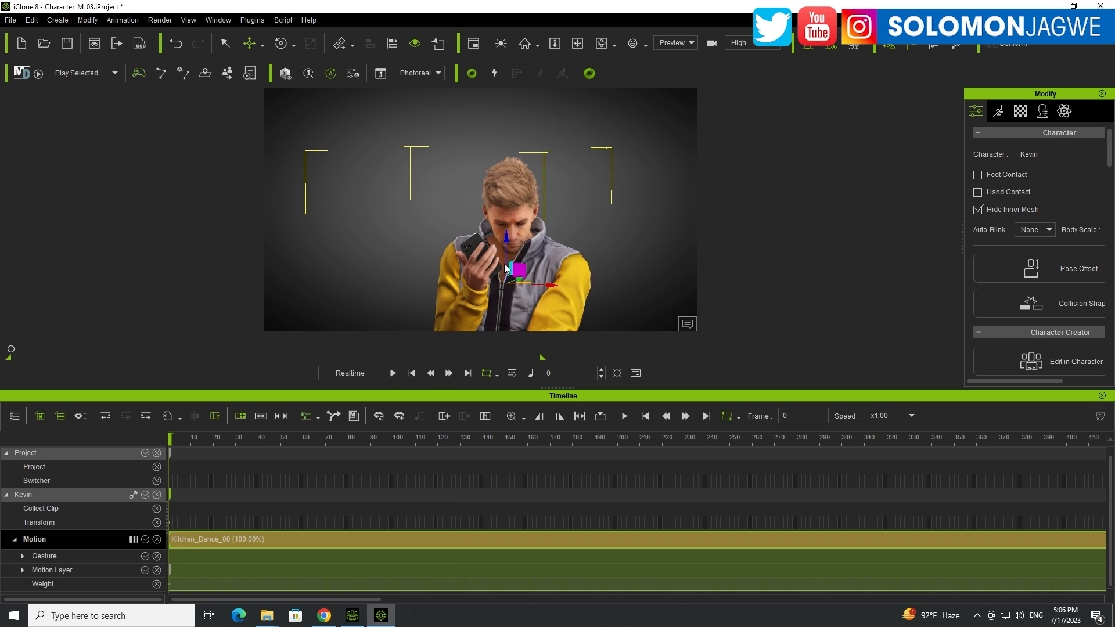
right_drag(474, 264, 403, 271)
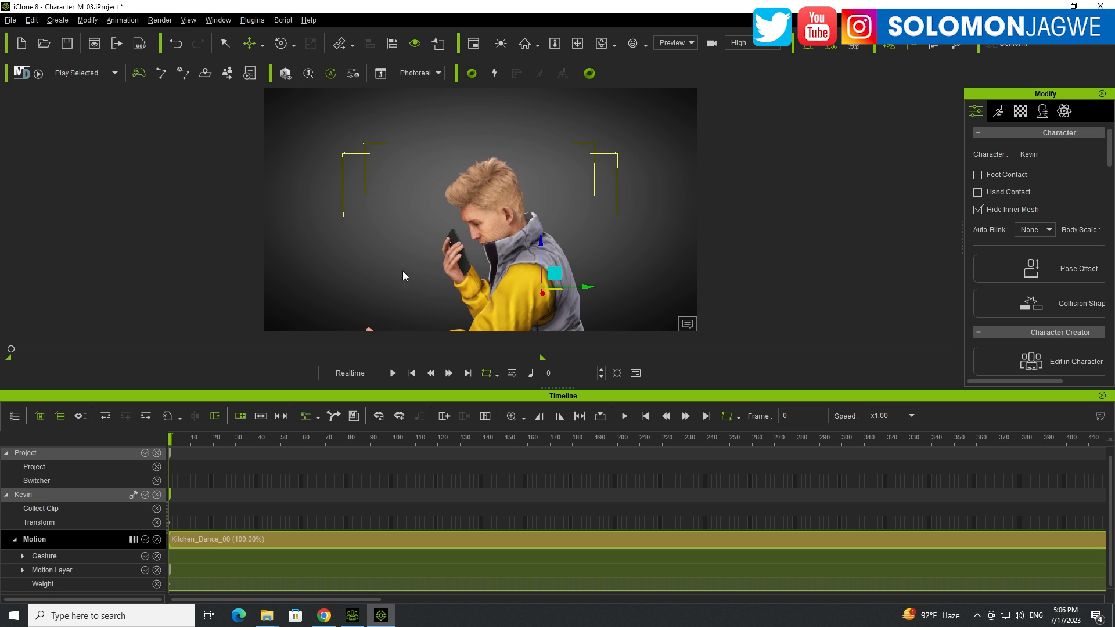
click(467, 269)
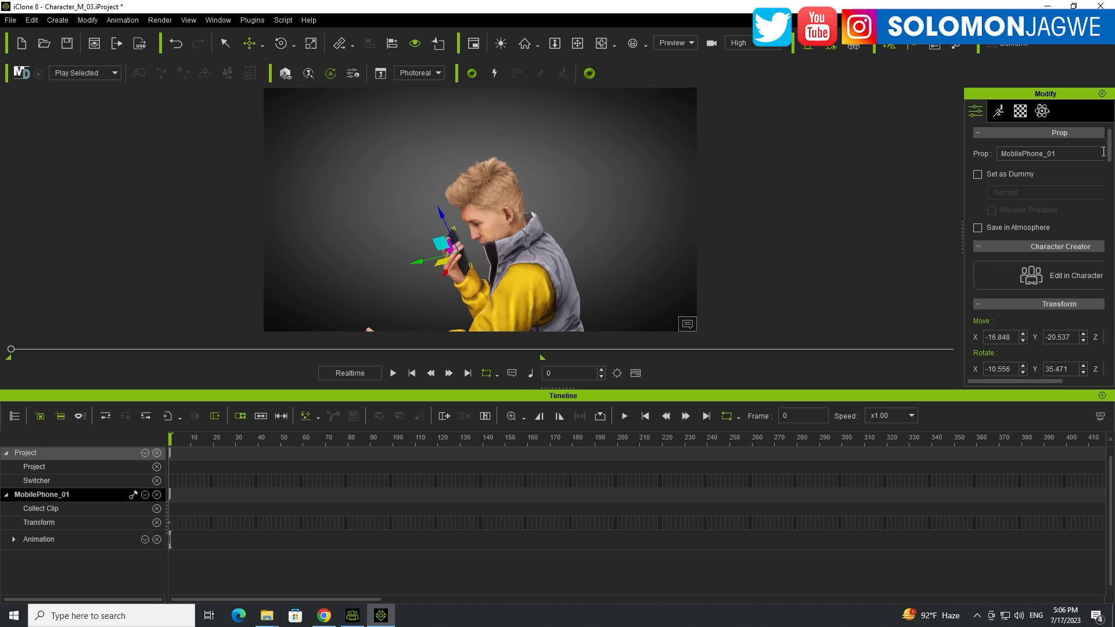
drag(1109, 152, 1110, 201)
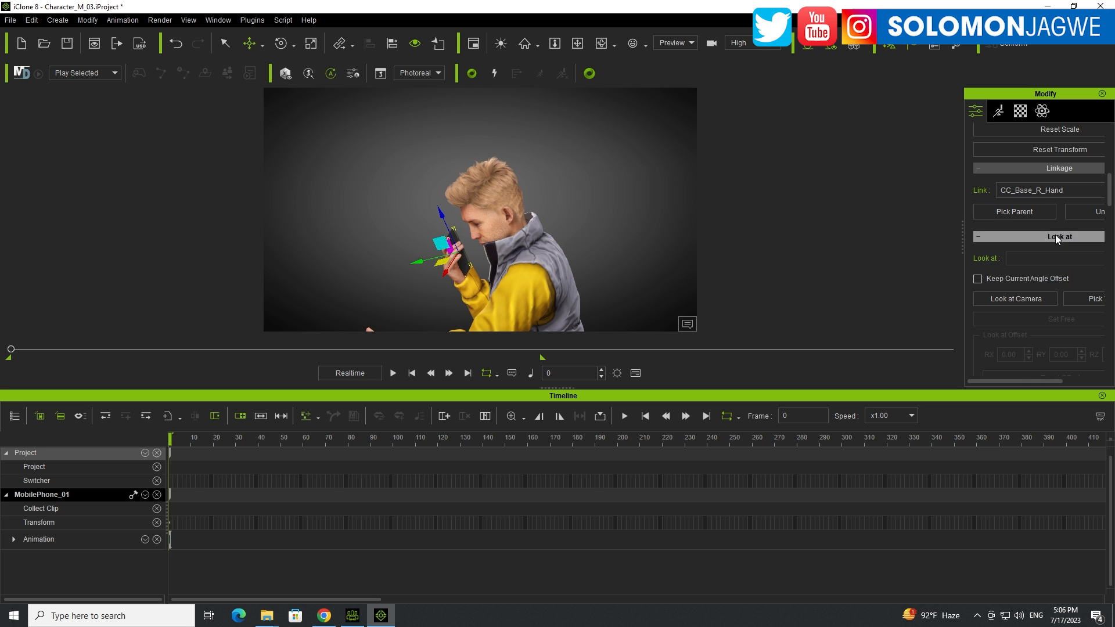
Turn on the floor grid beneath the full-body character and play the motion to check the feet.
alt+drag(425, 252, 751, 243)
alt+middle_drag(488, 270, 506, 190)
scroll(504, 207, down, 8)
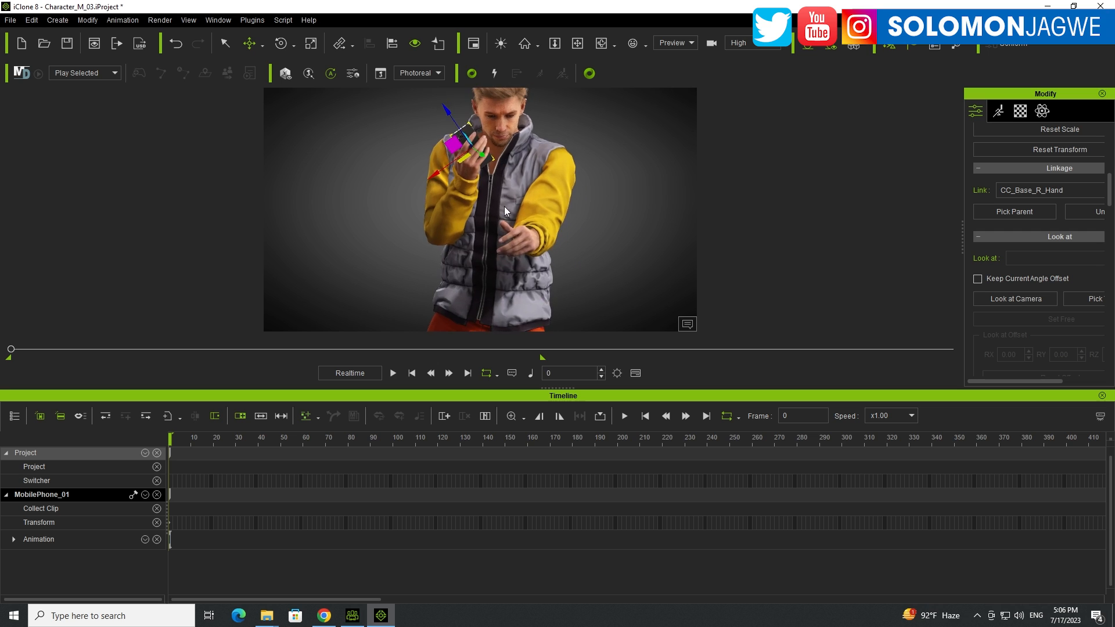
alt+middle_drag(528, 267, 535, 218)
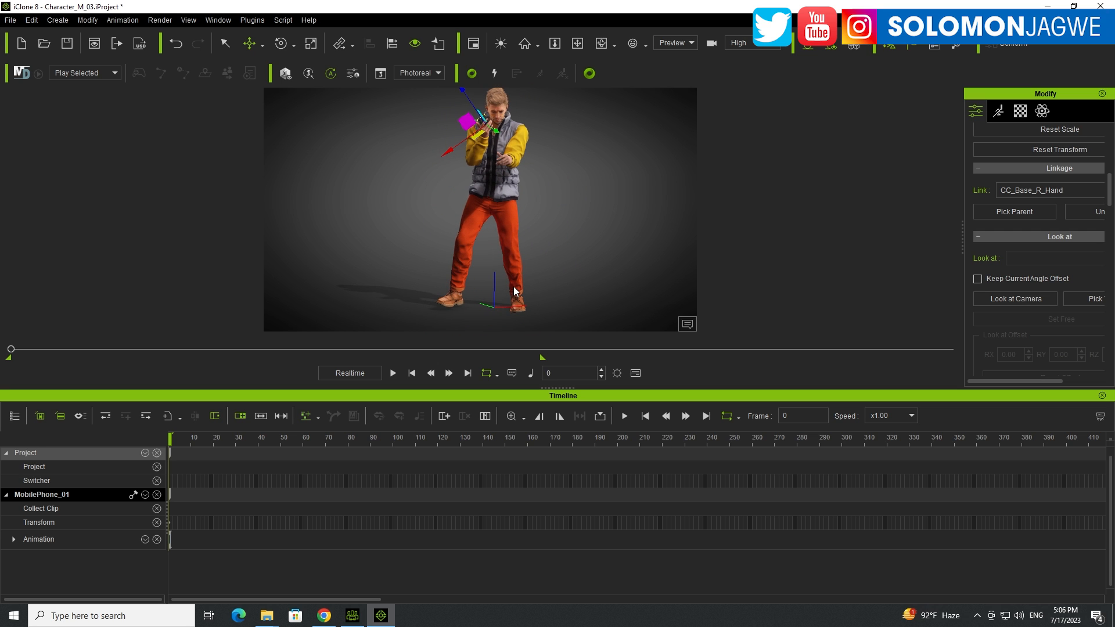
key(ctrl+g)
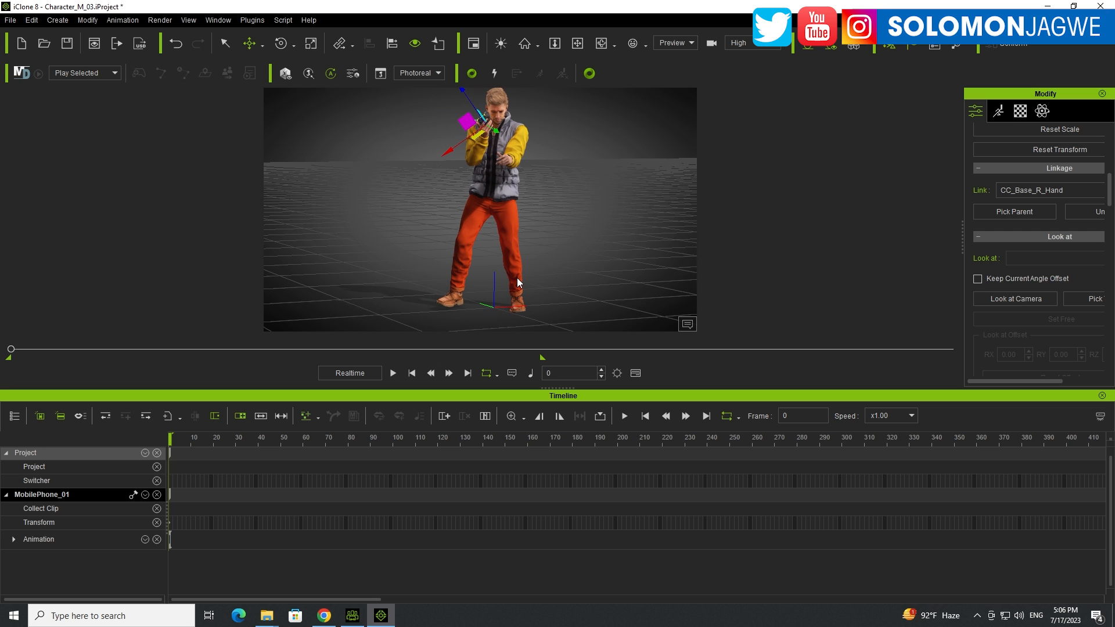
alt+drag(458, 300, 516, 329)
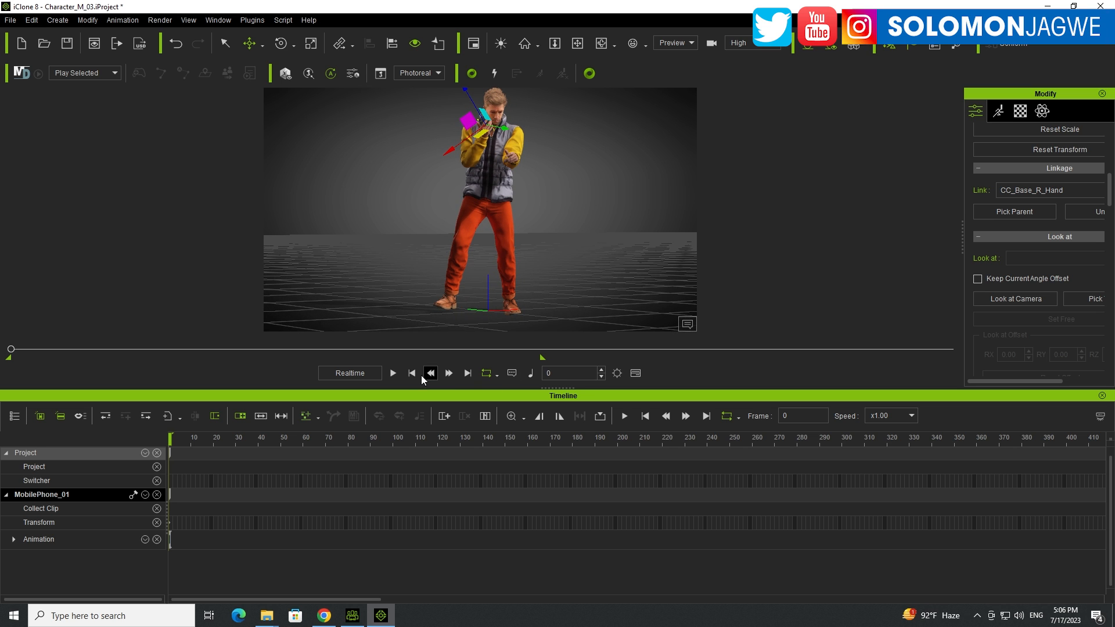
click(393, 374)
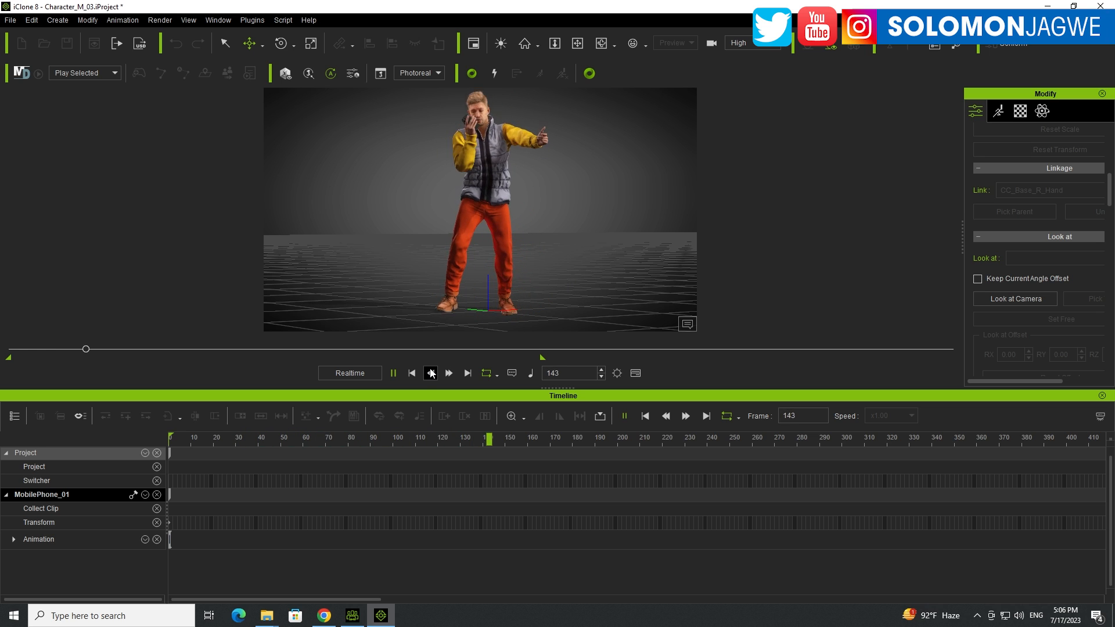
click(412, 374)
Open Motion Correction for the character's Kitchen_Dance_00 clip and enlarge the viewport.
click(508, 221)
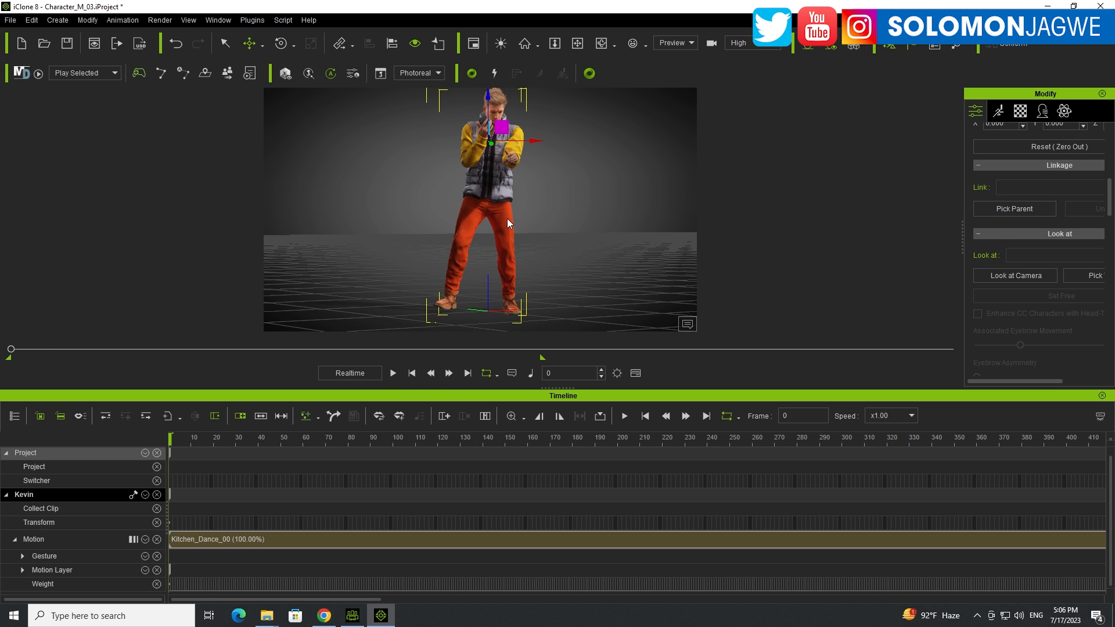
right_click(180, 538)
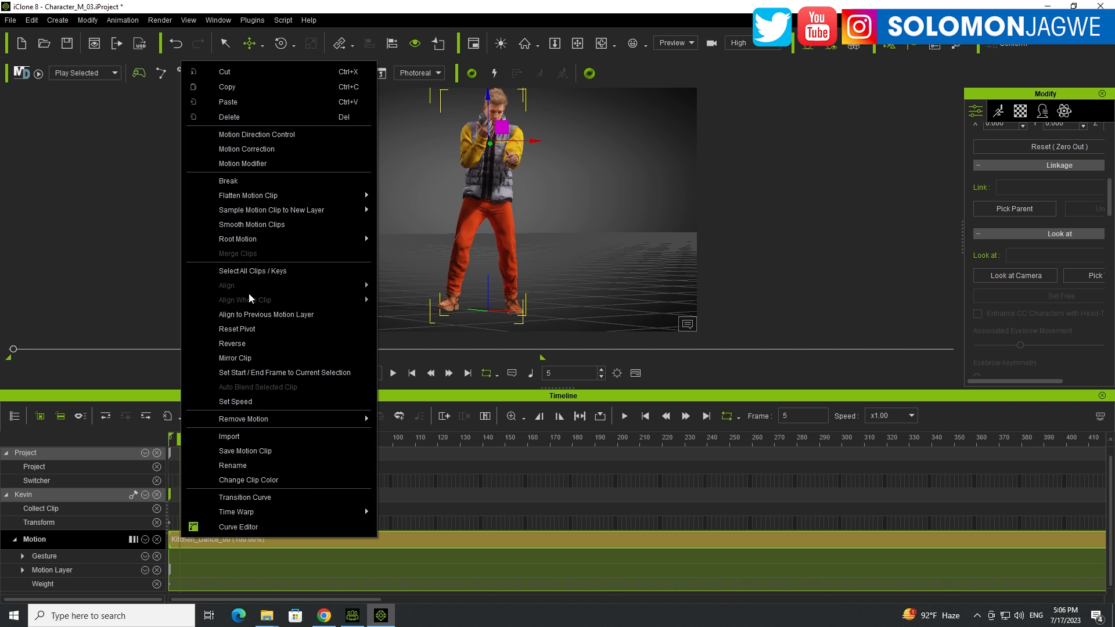
click(253, 149)
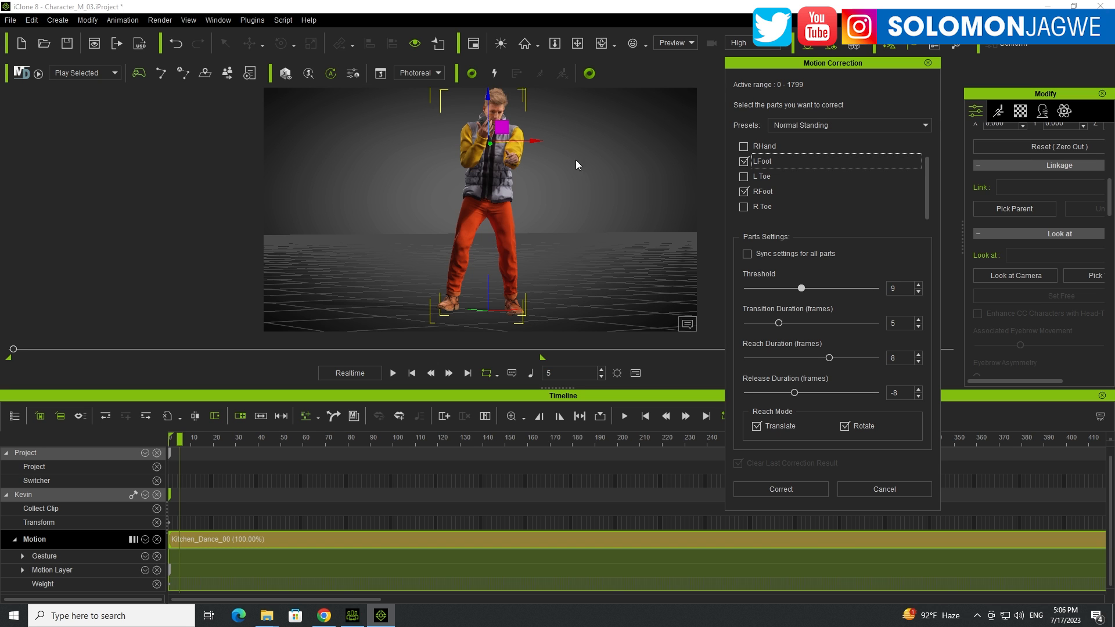
drag(541, 388, 542, 498)
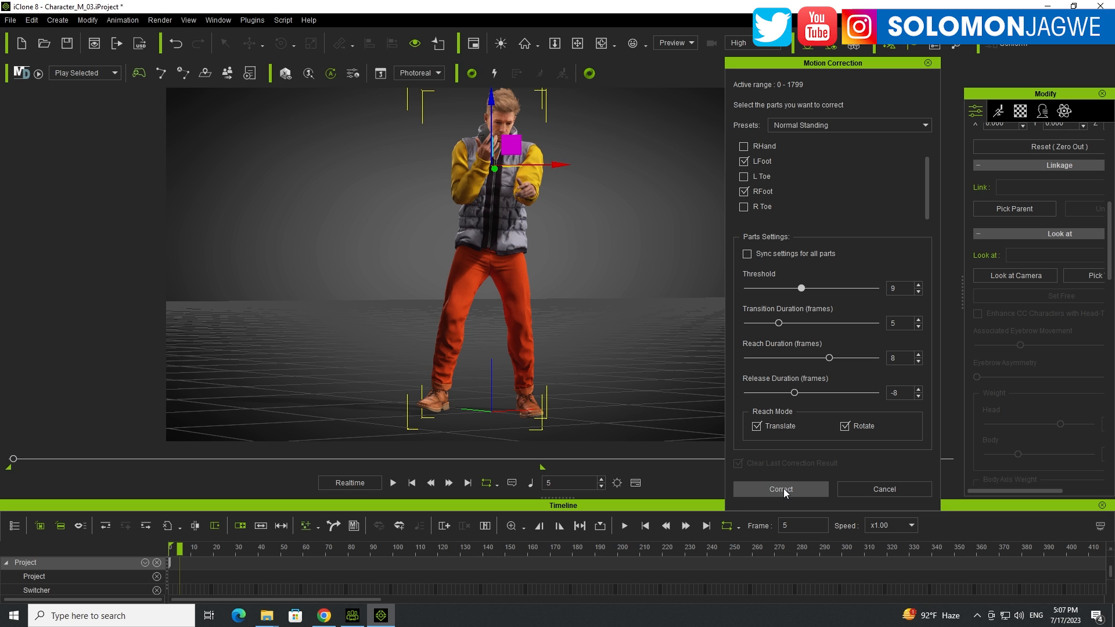
Play the uncorrected motion from the first frame to examine the foot contact, and return to the start.
click(412, 483)
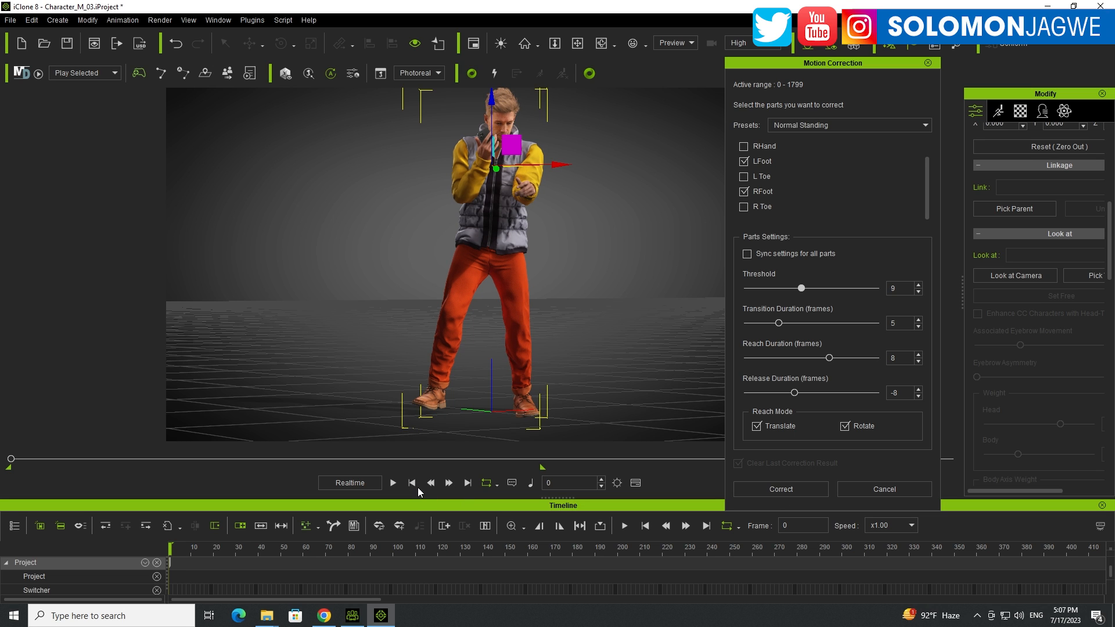
click(394, 482)
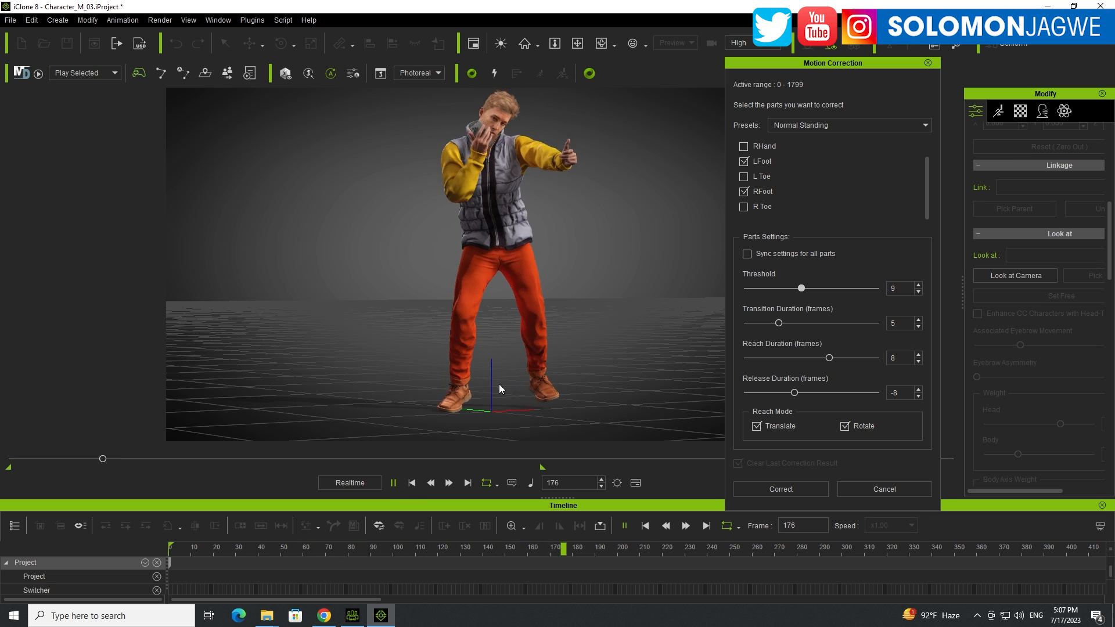
click(413, 481)
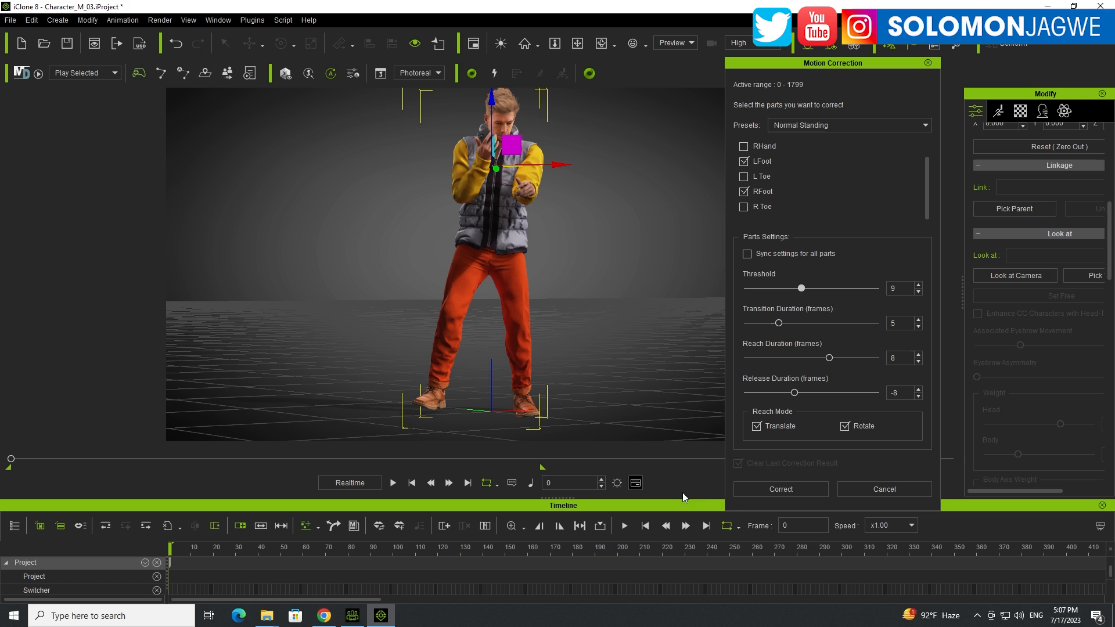
Correct LFoot and RFoot with the Normal Standing preset, and play the motion to check the feet up close.
click(782, 489)
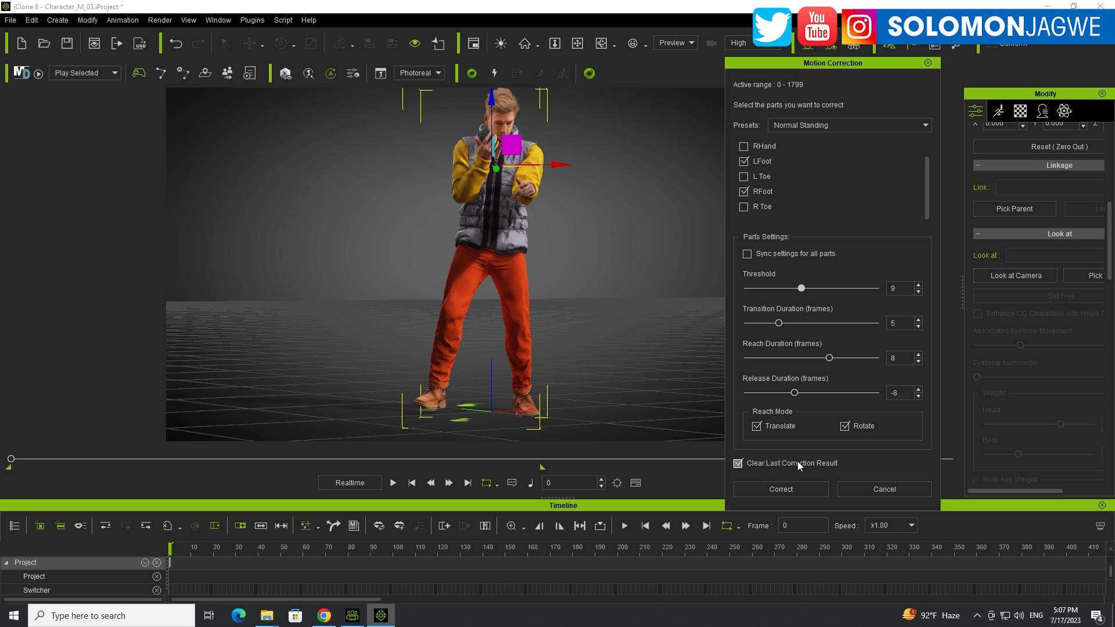
click(394, 483)
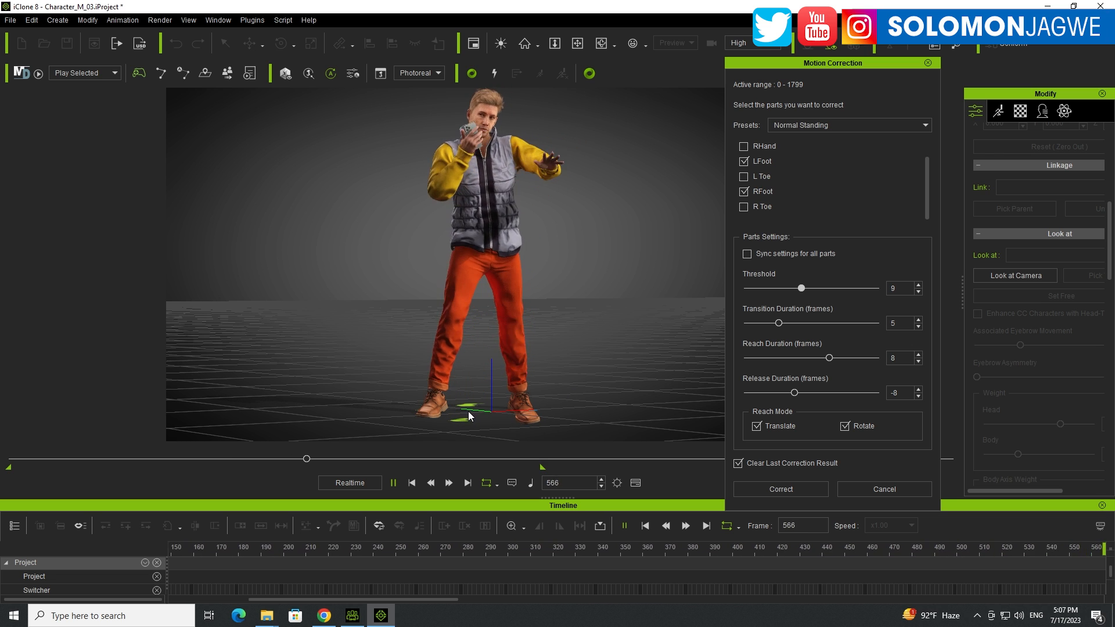
alt+middle_drag(526, 410, 525, 311)
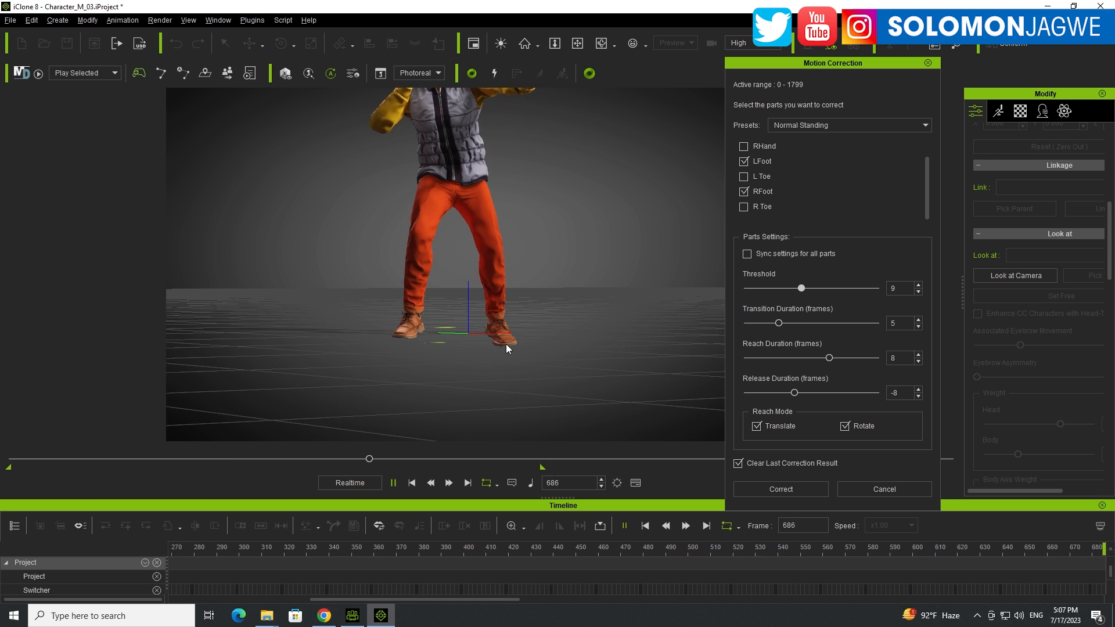
scroll(507, 341, up, 6)
right_drag(525, 311, 535, 356)
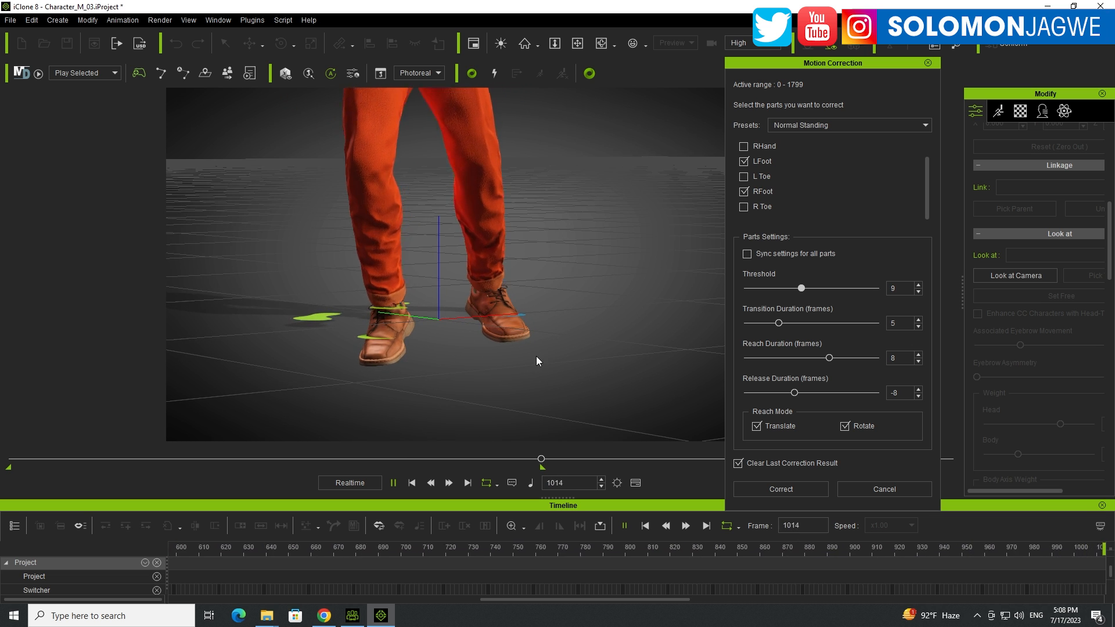
Close Motion Correction and return to the first frame with the timeline enlarged to show the Motion track.
click(928, 62)
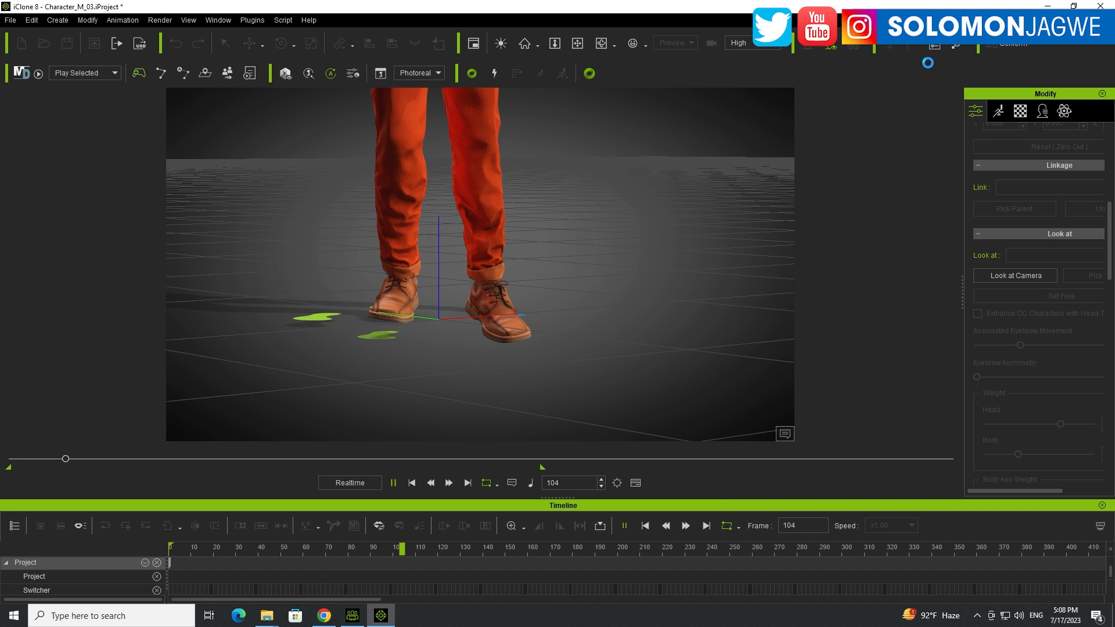
click(411, 483)
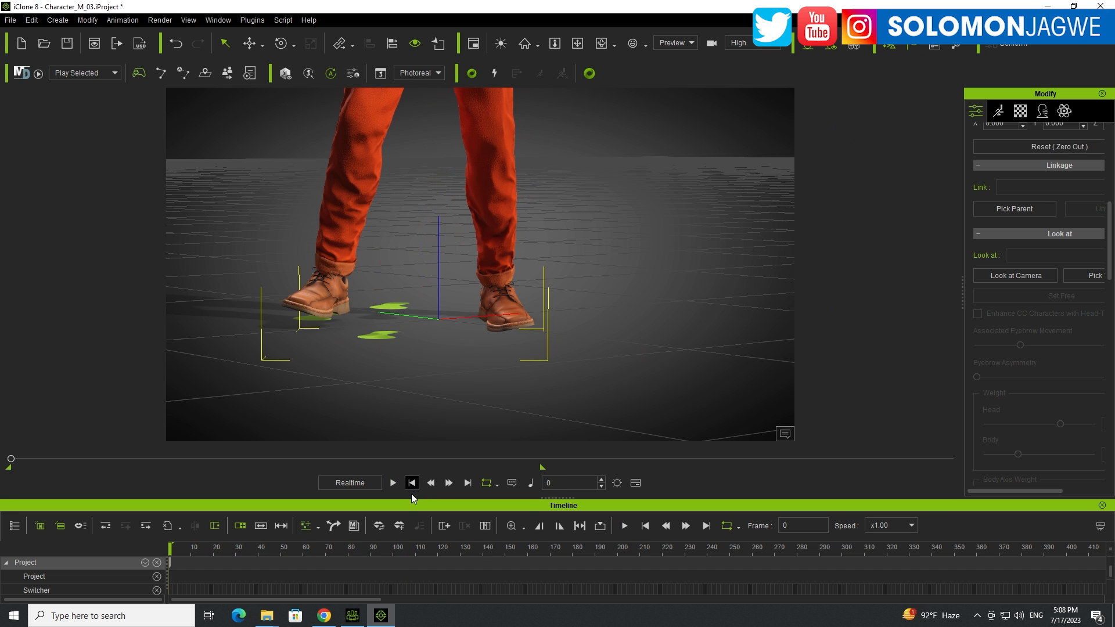
drag(454, 498, 453, 293)
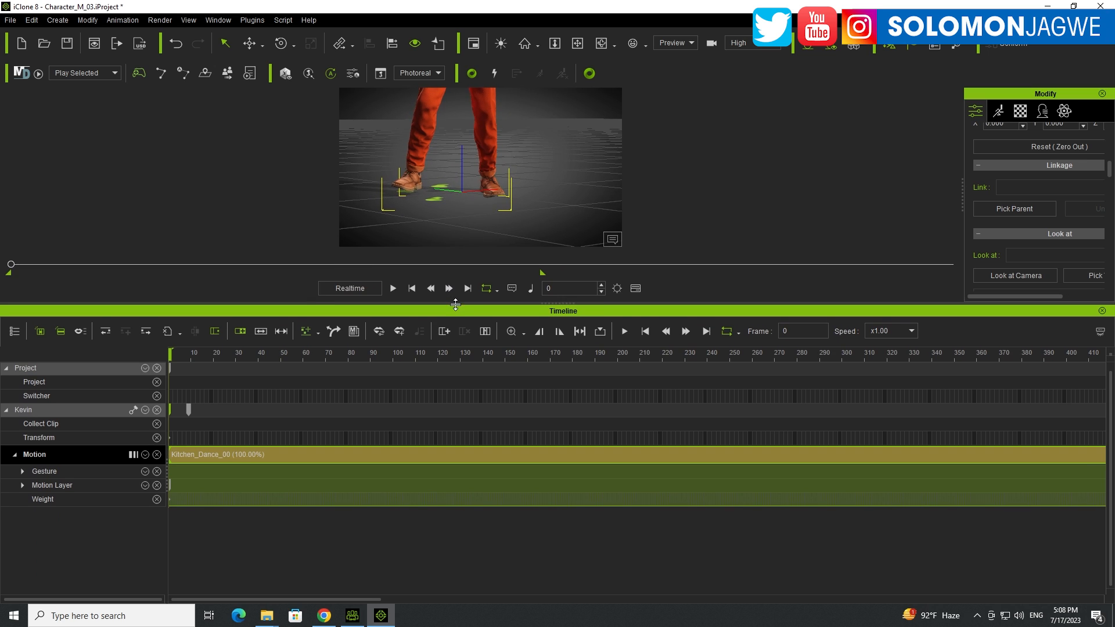
Add the character's Reach and Constraint tracks to the timeline and expand the Reach track.
click(22, 485)
click(22, 486)
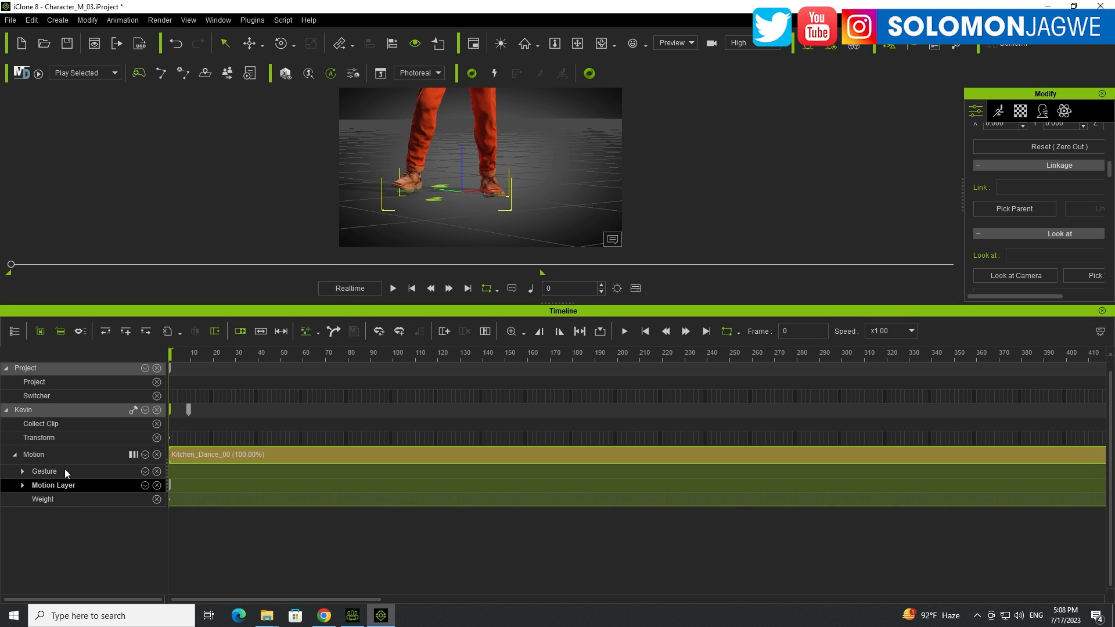
click(145, 455)
click(145, 454)
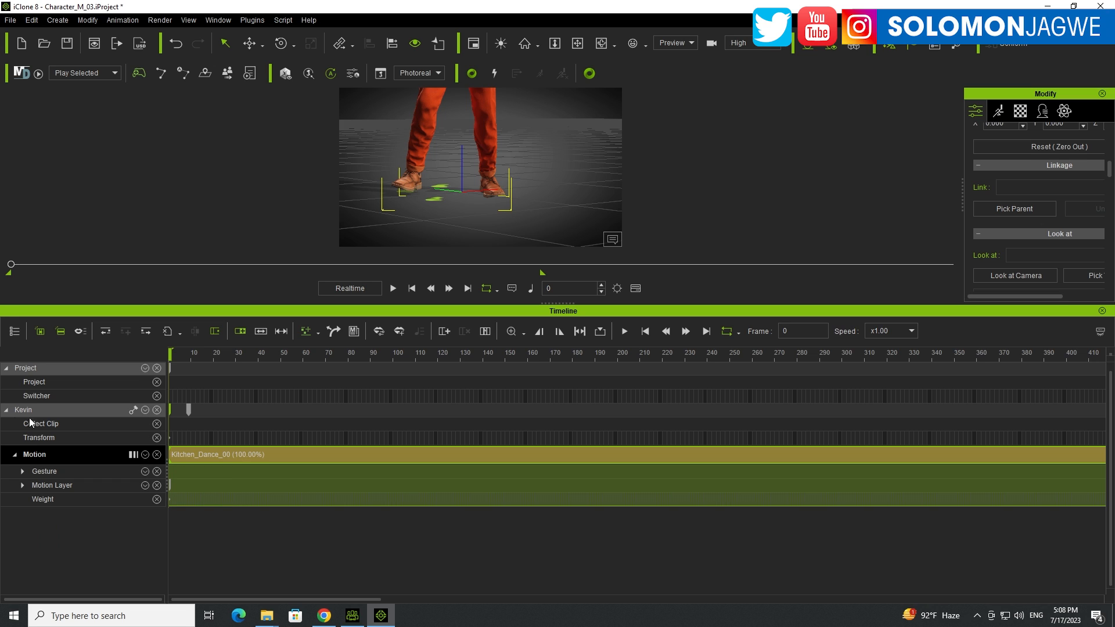
click(145, 410)
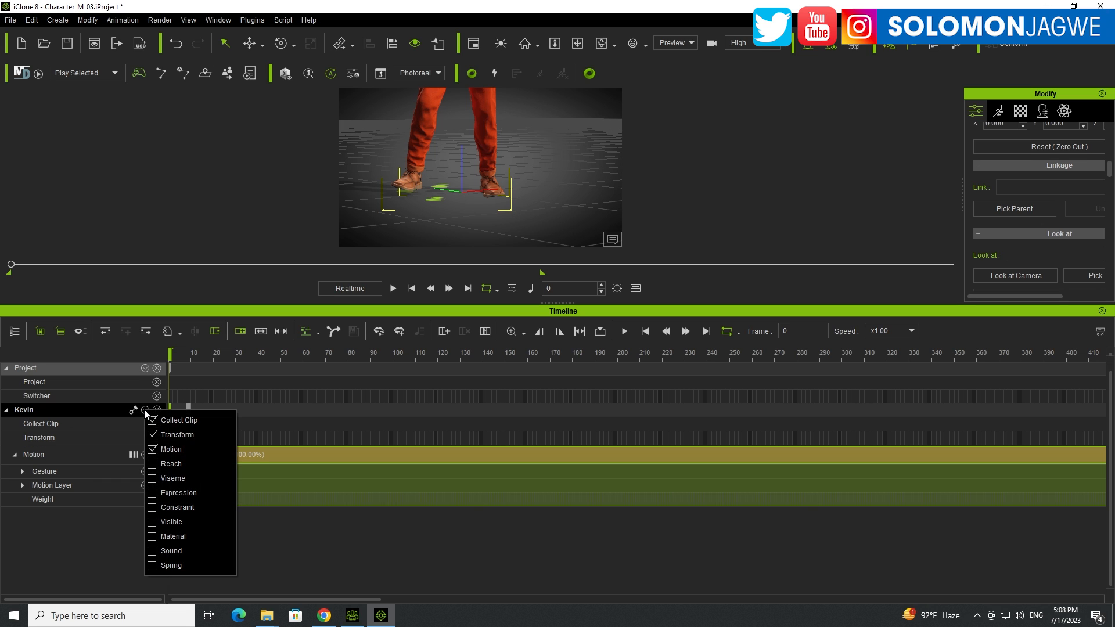
click(152, 464)
click(152, 508)
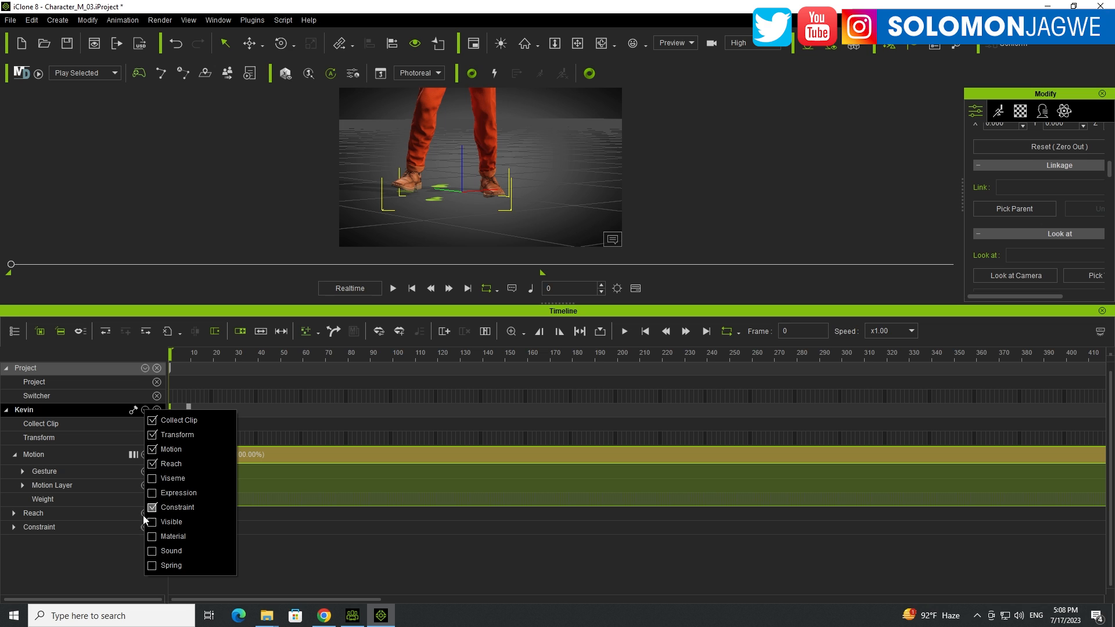
click(15, 514)
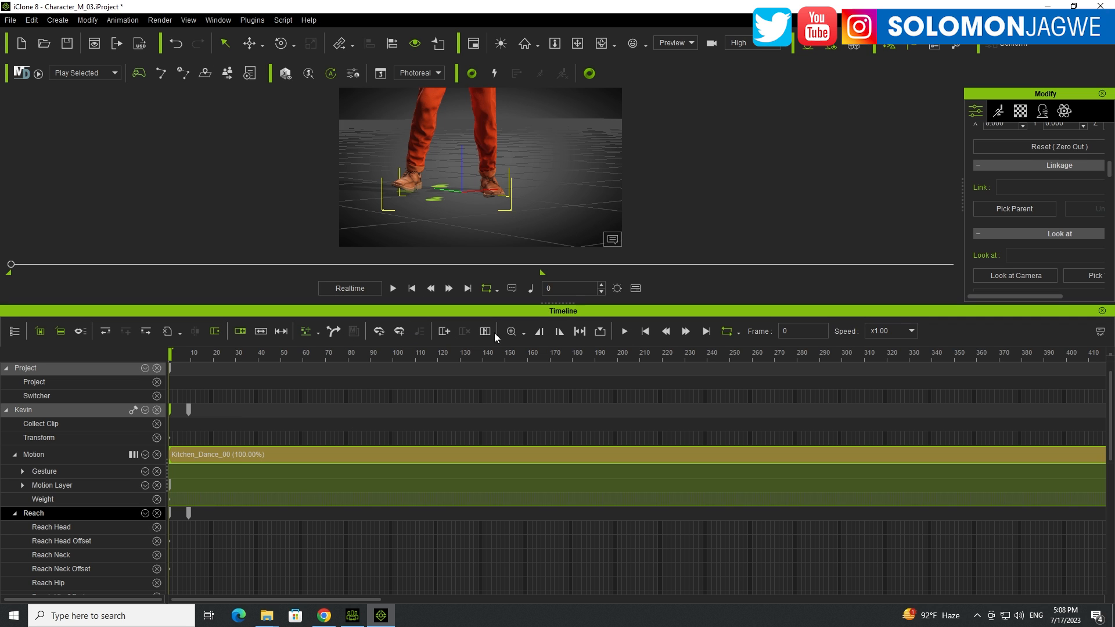
Fit the full timeline range to the window and move the playhead to frame 623.
click(523, 334)
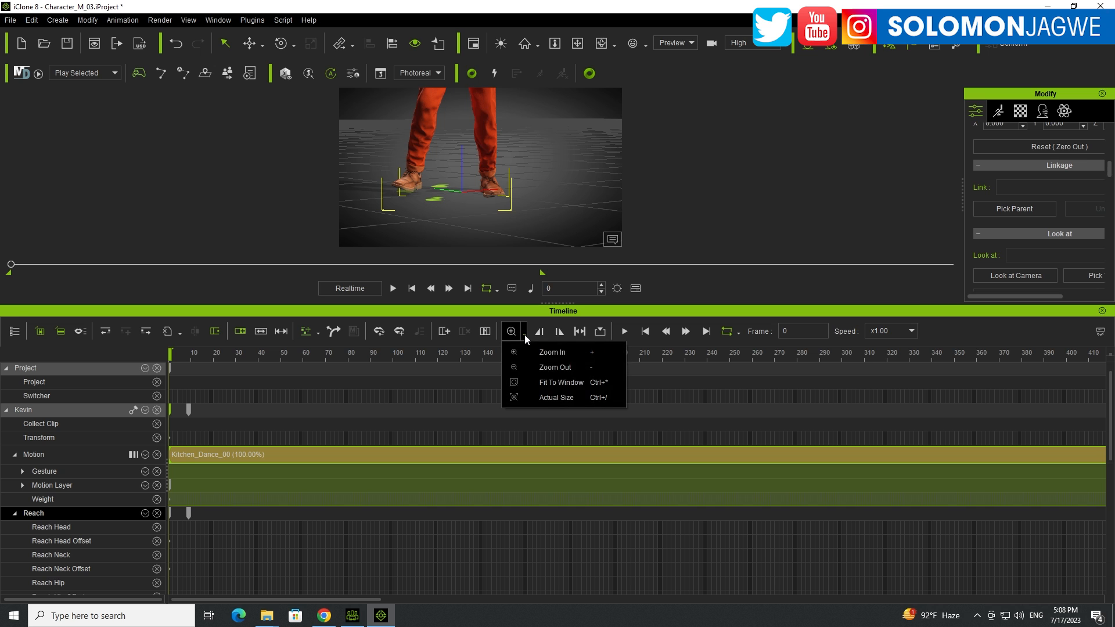
click(553, 383)
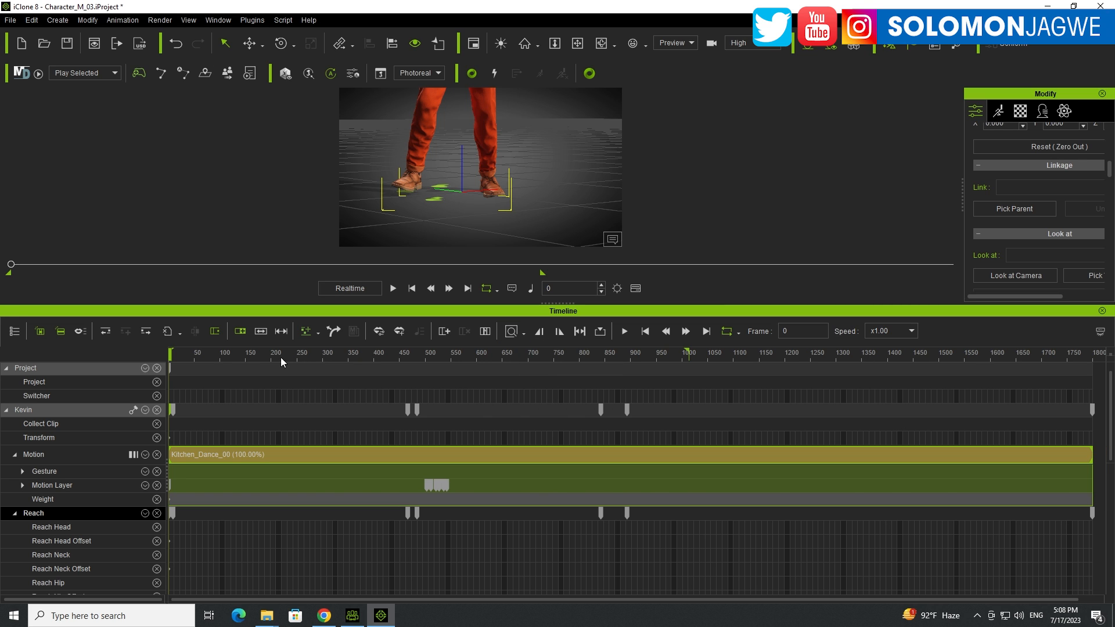
drag(191, 354, 488, 352)
Switch to the Standard workspace and show the list of scene objects.
click(218, 20)
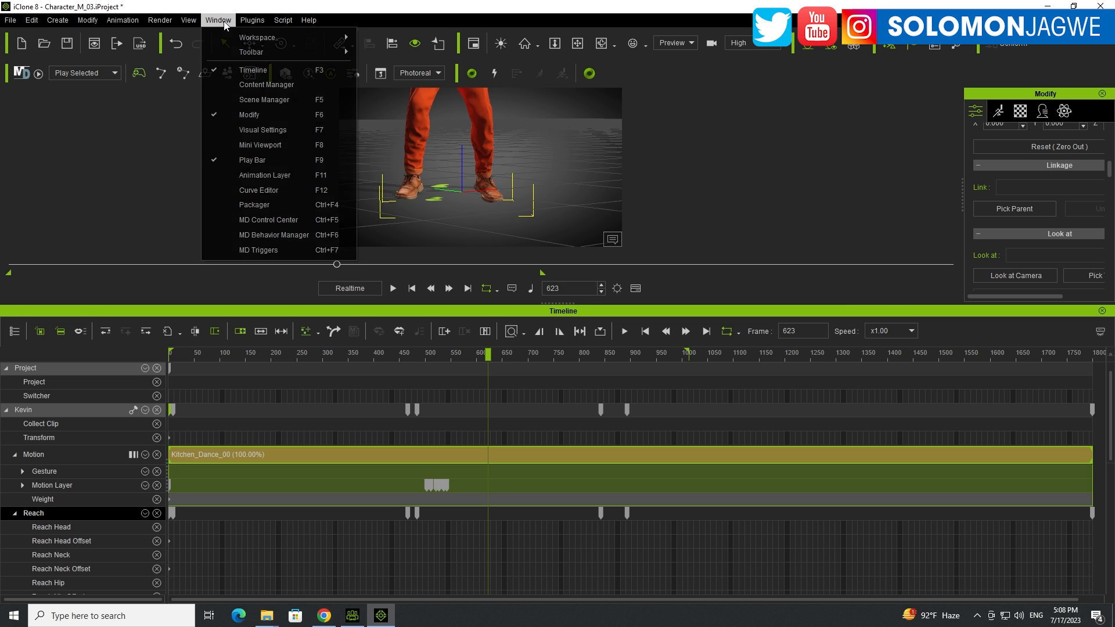
mouse_move(250, 37)
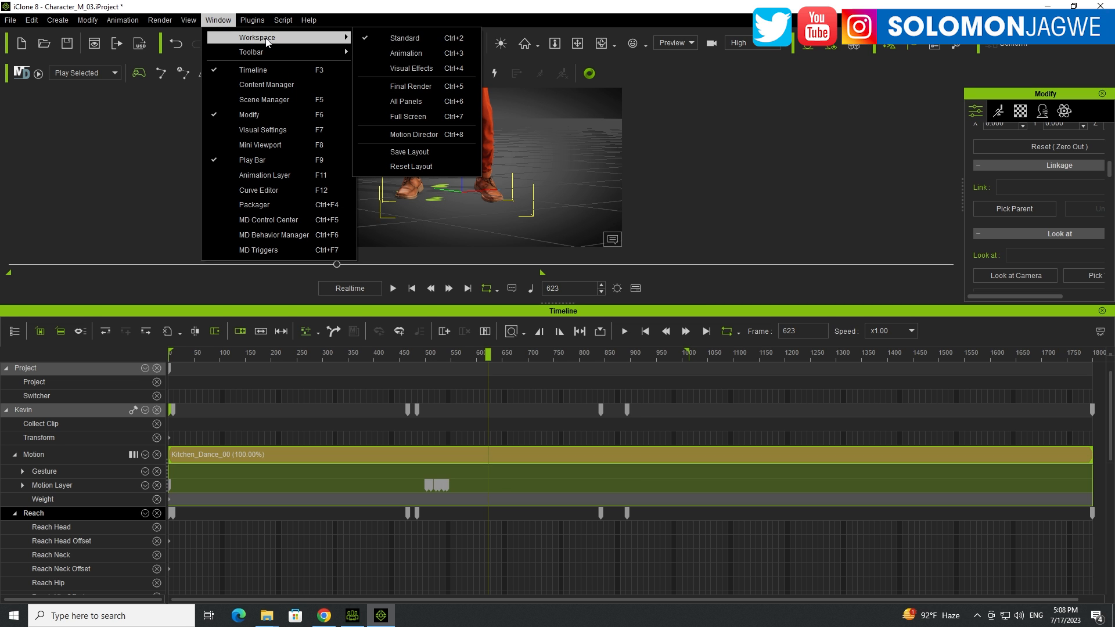
click(401, 40)
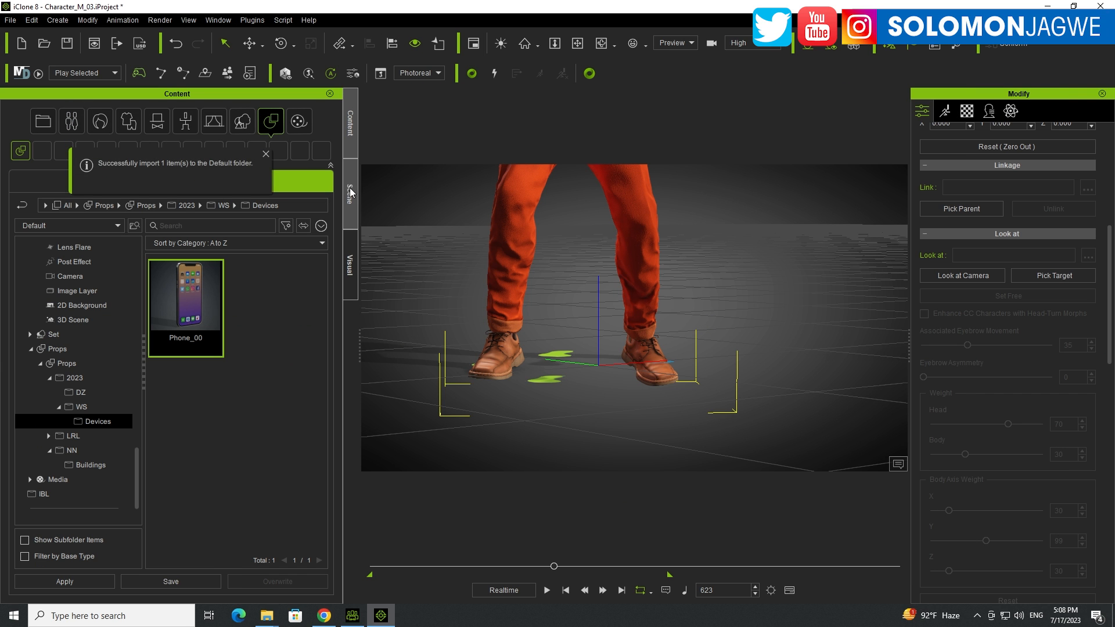
click(351, 195)
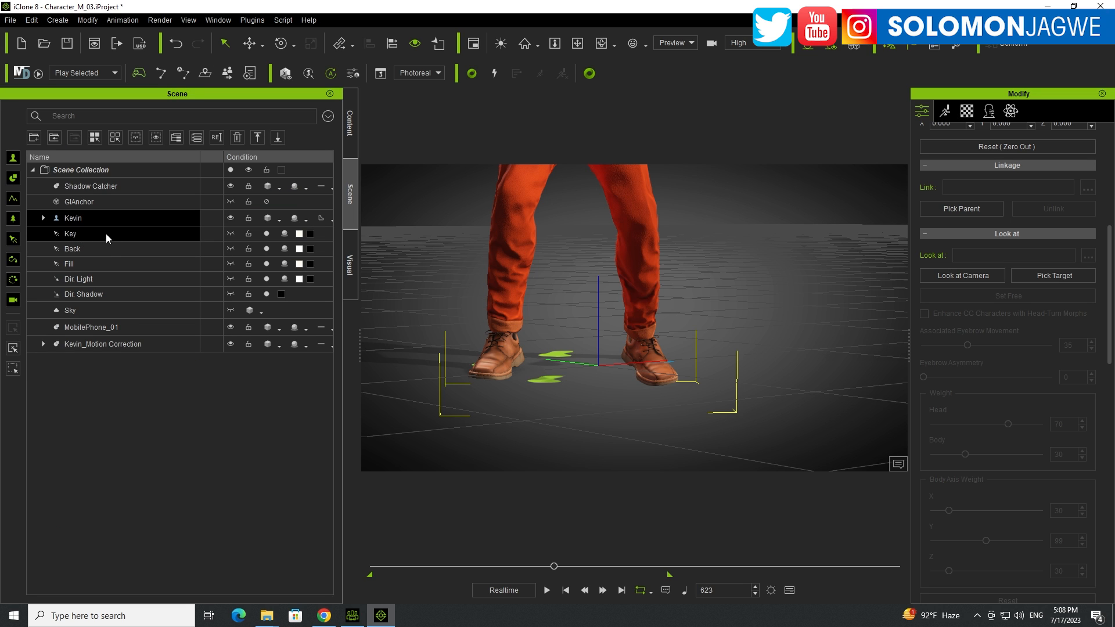
Expand the character's Motion Correction group with its L_Foot and R_Foot nodes, and select the 484_R_Foot target.
click(42, 345)
click(58, 394)
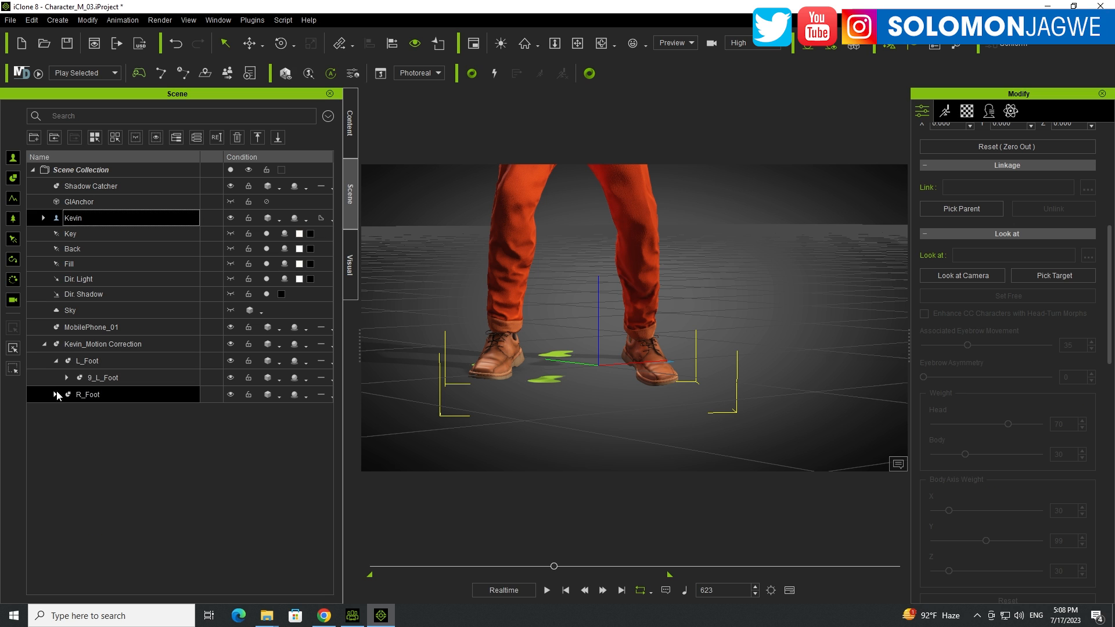
click(54, 395)
click(124, 428)
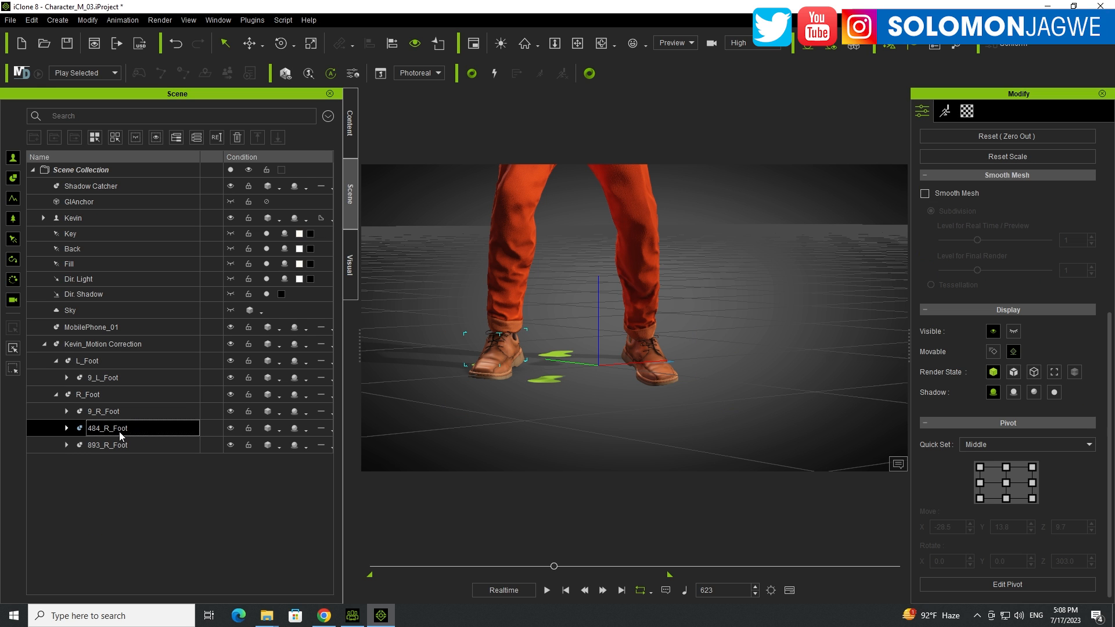
Select the 893_R_Foot target and raise it vertically above the floor.
right_drag(648, 420, 725, 336)
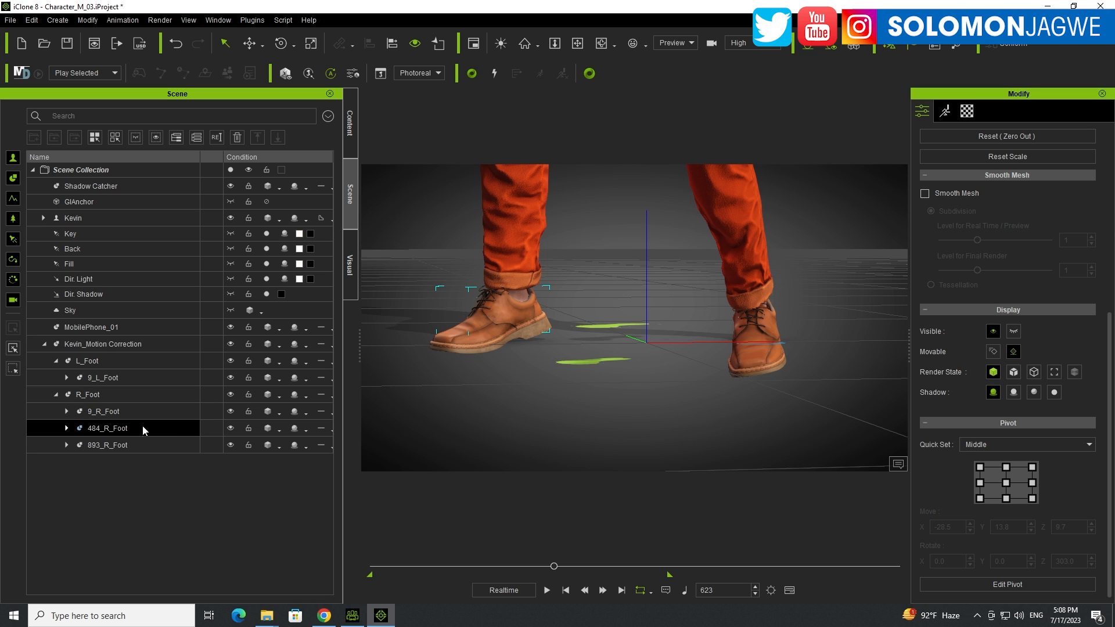
click(108, 446)
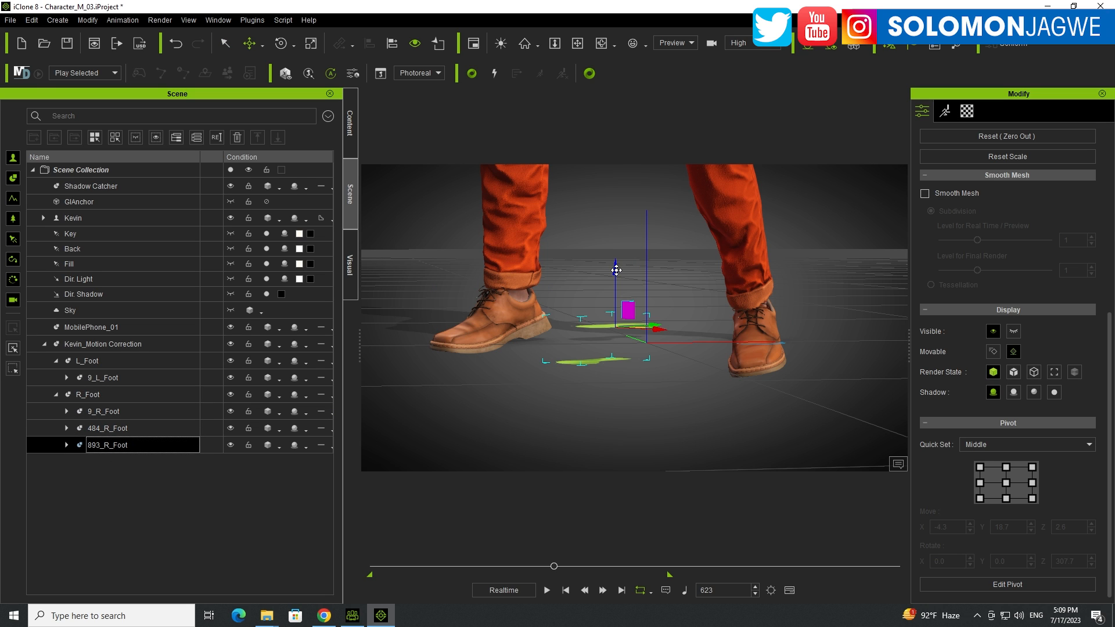
drag(617, 266, 617, 239)
right_drag(558, 313, 630, 337)
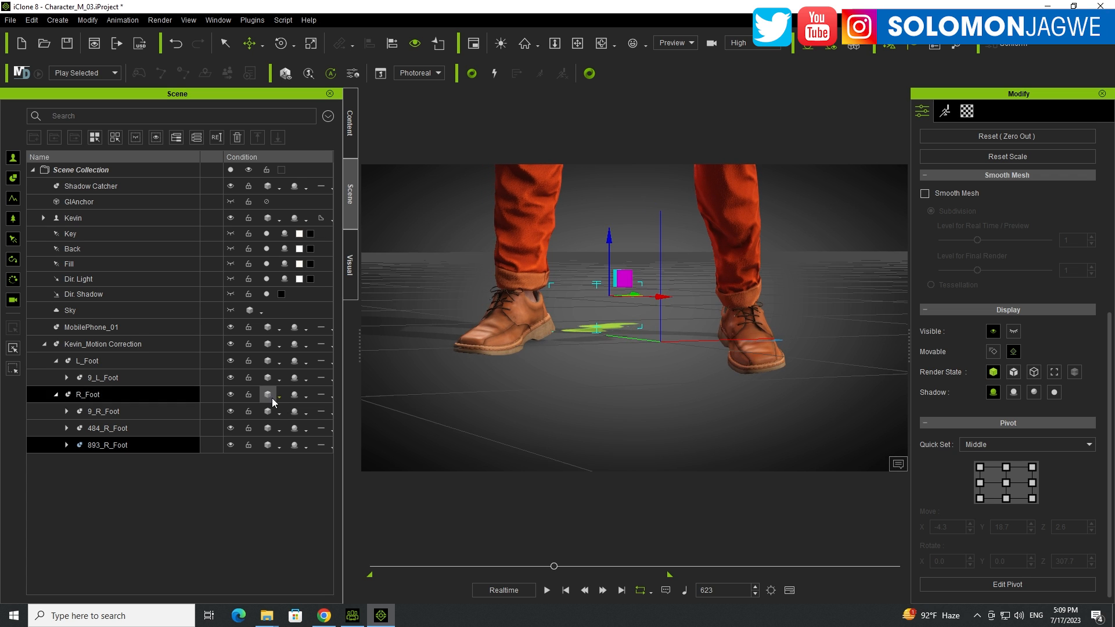
Select the 9_L_Foot target and nudge its height slightly along the vertical axis.
click(112, 380)
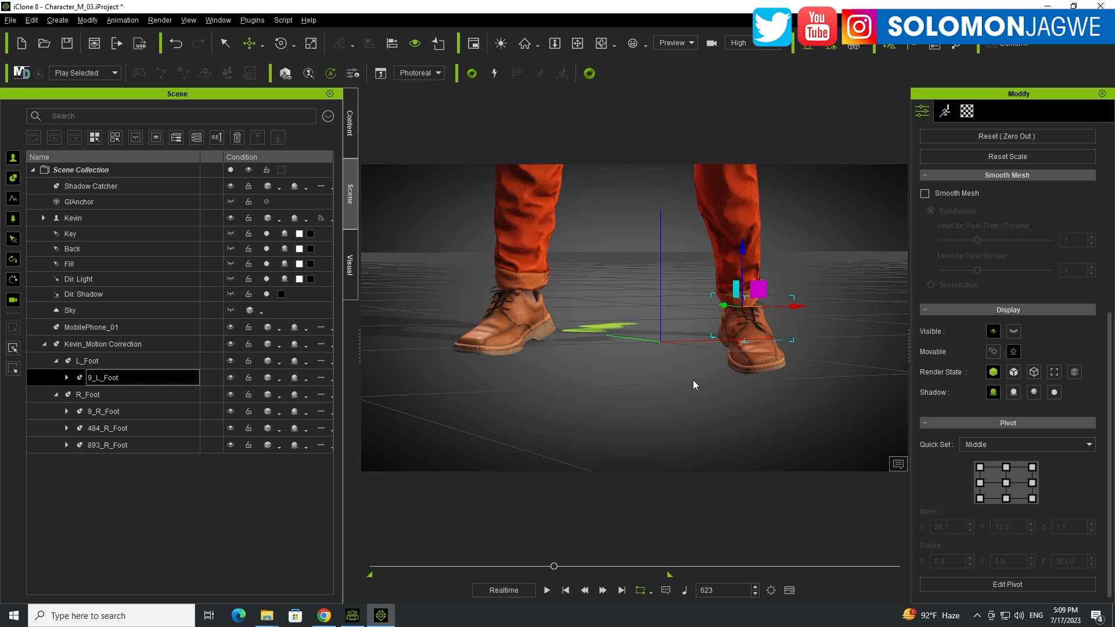
right_drag(694, 384, 503, 404)
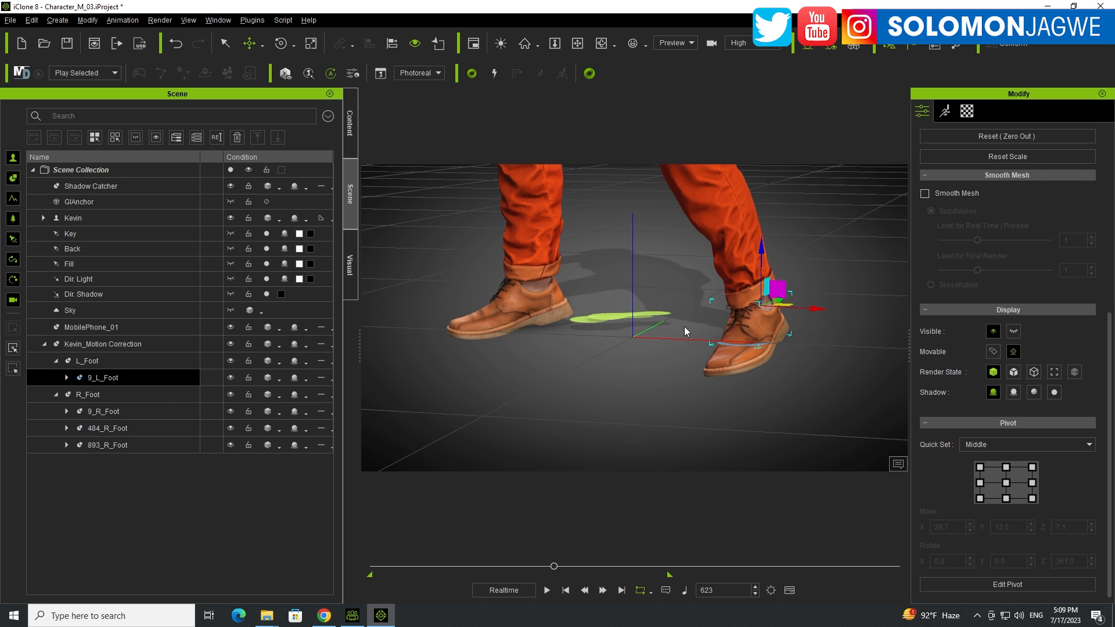
drag(761, 254, 762, 253)
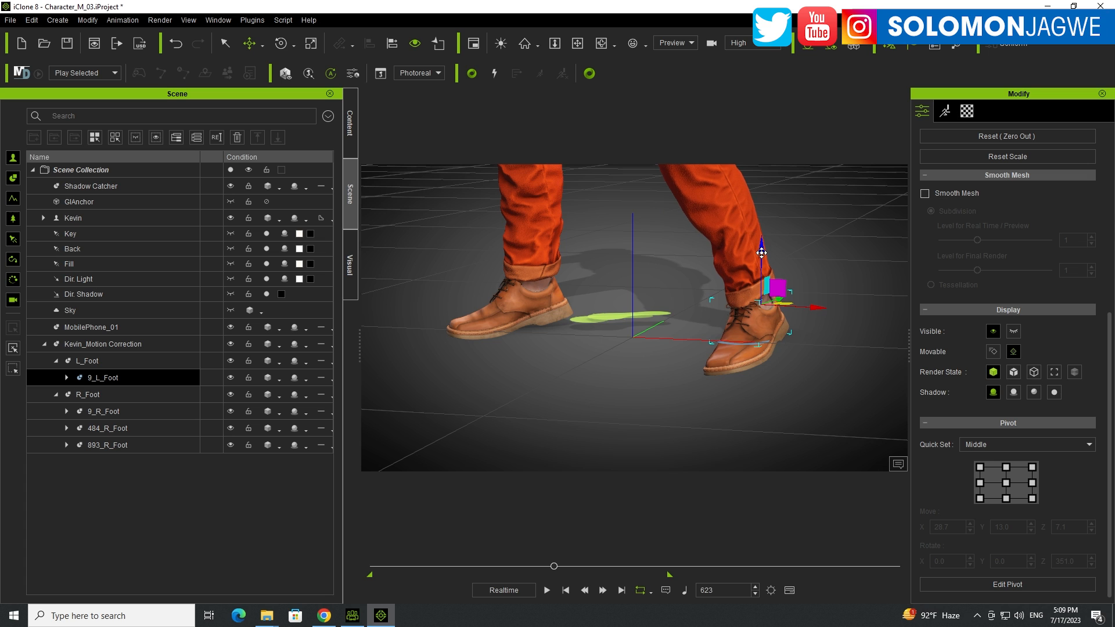
right_drag(481, 380, 569, 509)
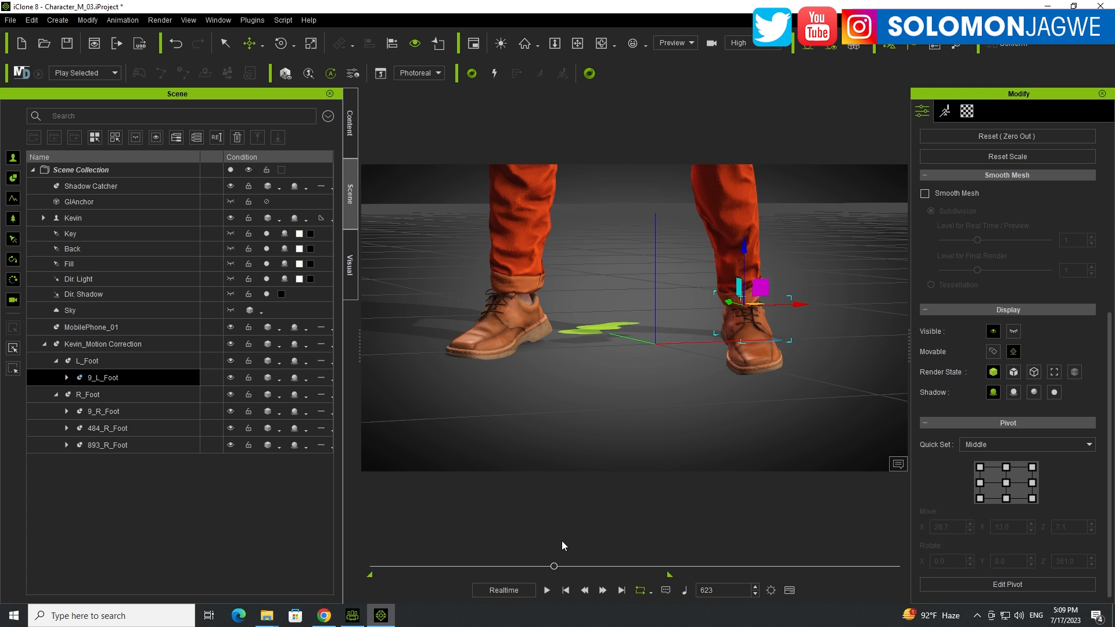
Play the motion from the first frame to check the left foot's contact, and pause at frame 381.
click(568, 591)
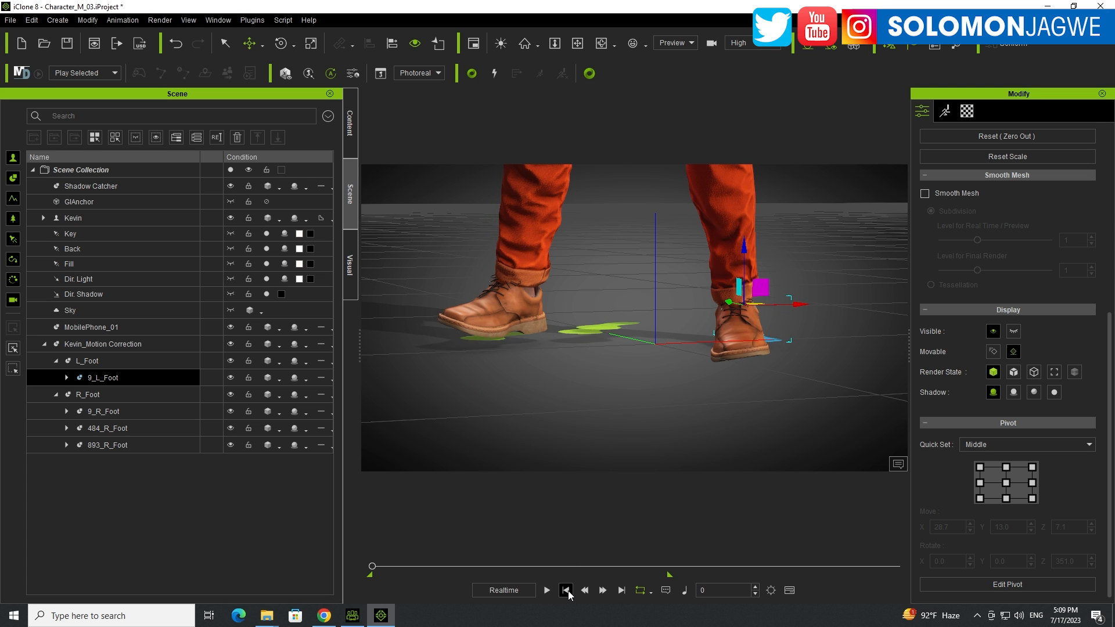
click(547, 591)
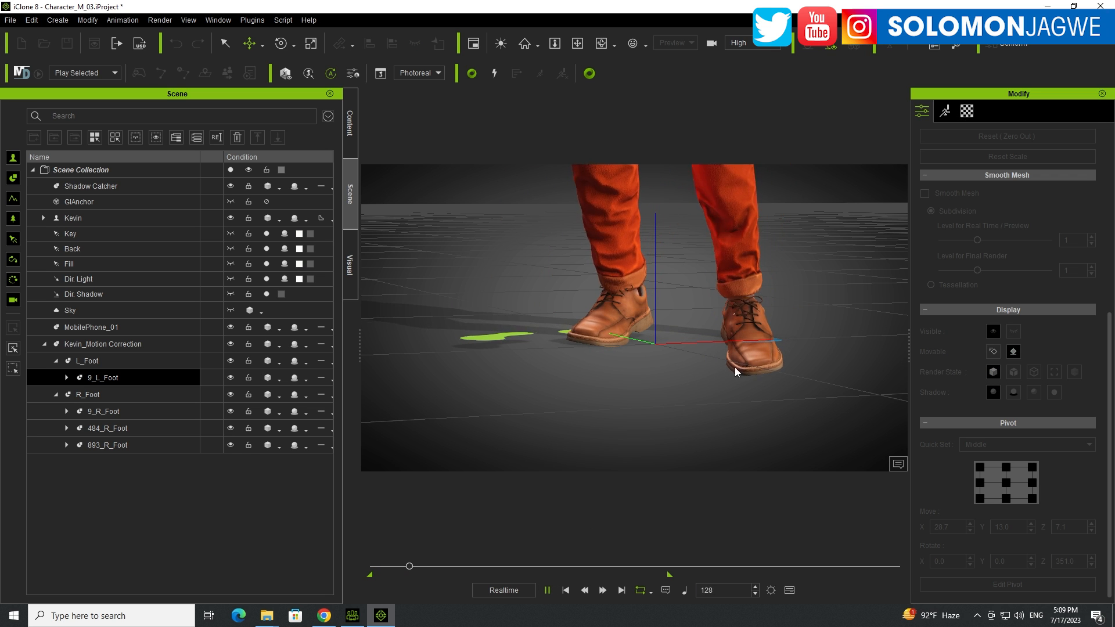
right_drag(734, 367, 763, 345)
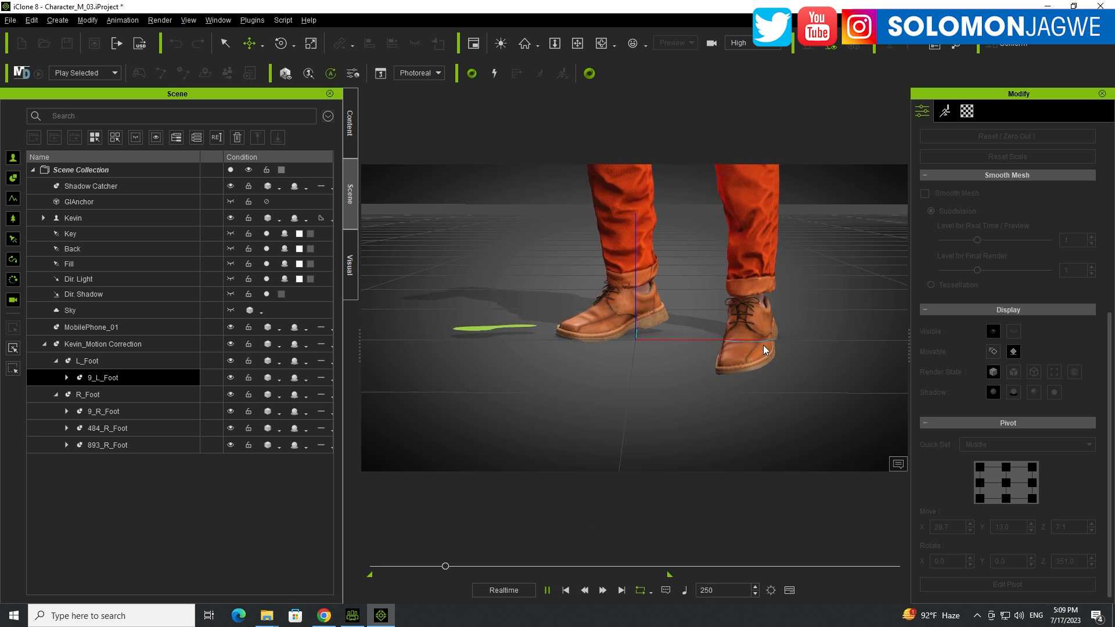
click(548, 590)
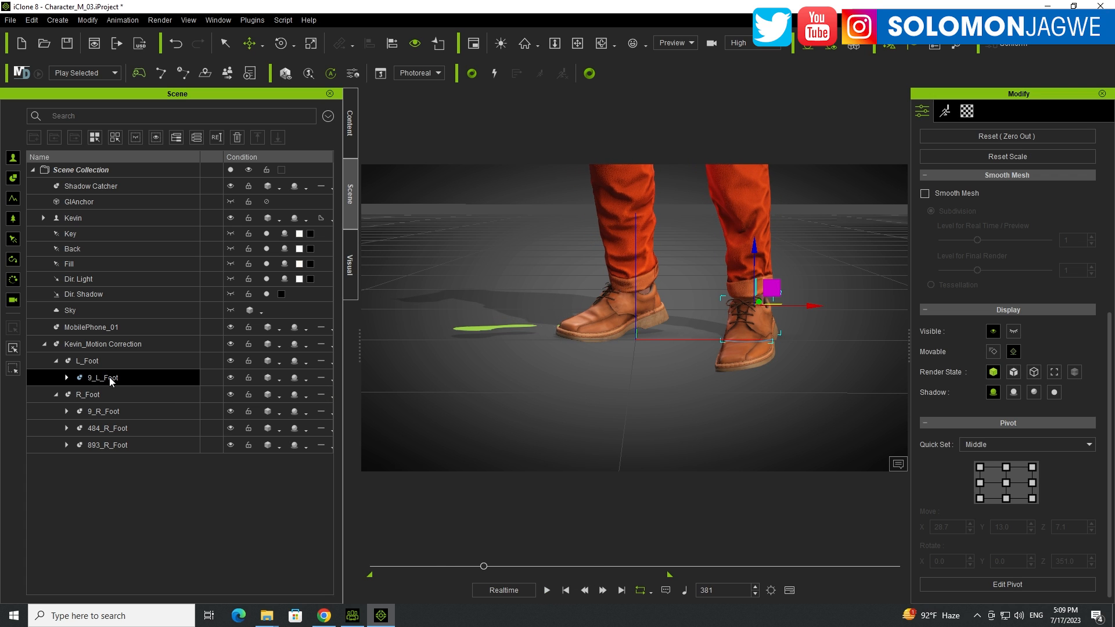
Tilt the 9_L_Foot target with Local Rotate so the left shoe's toe lifts.
key(e)
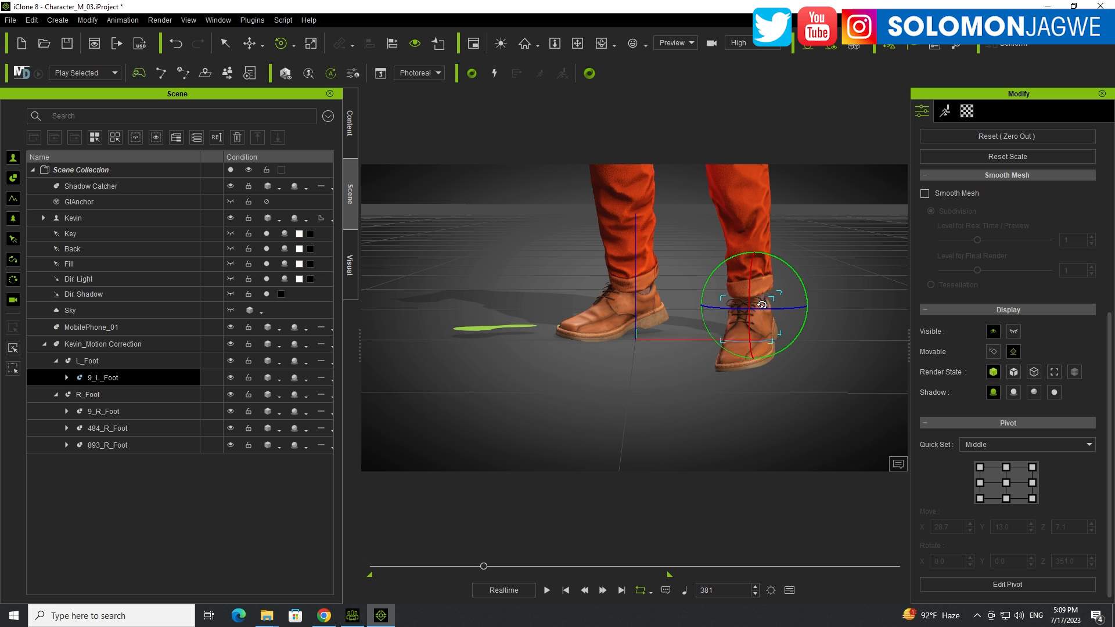
click(294, 45)
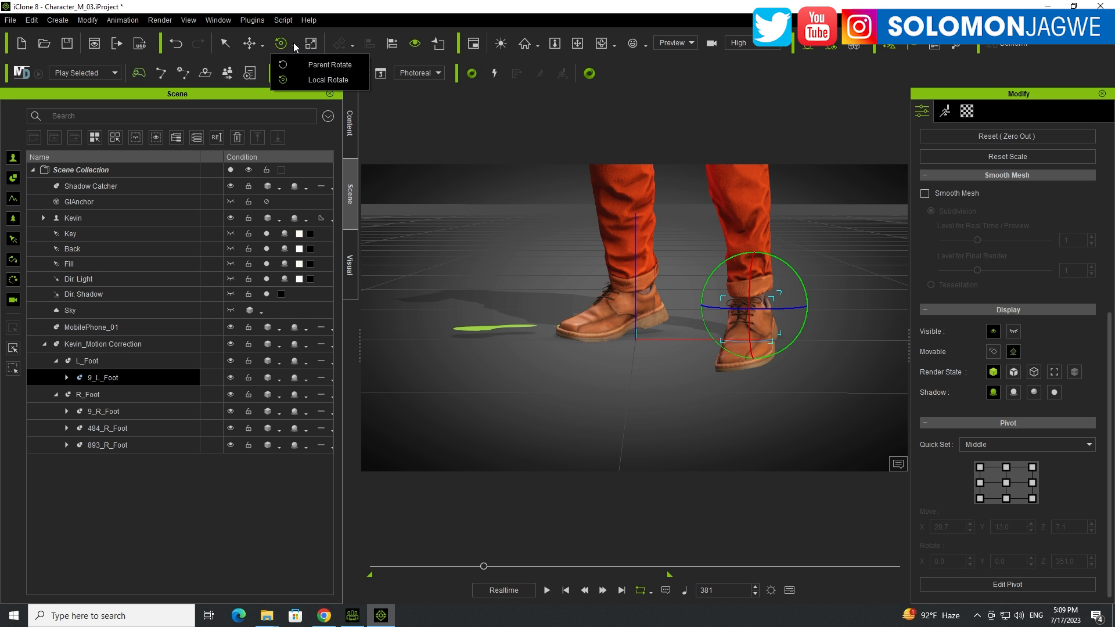
click(306, 80)
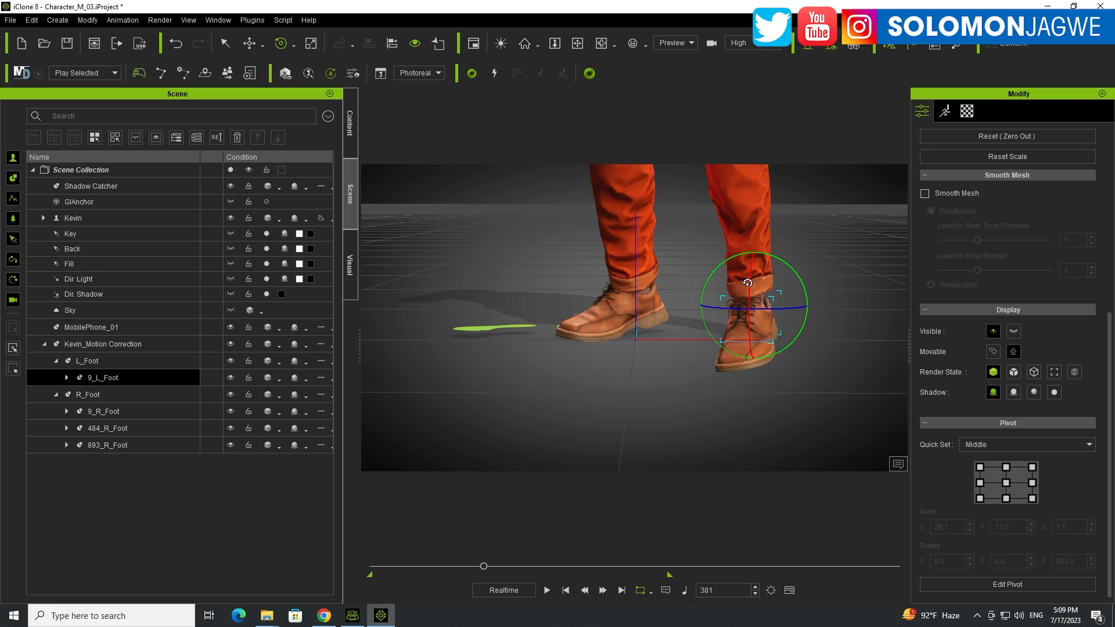
drag(747, 283, 804, 283)
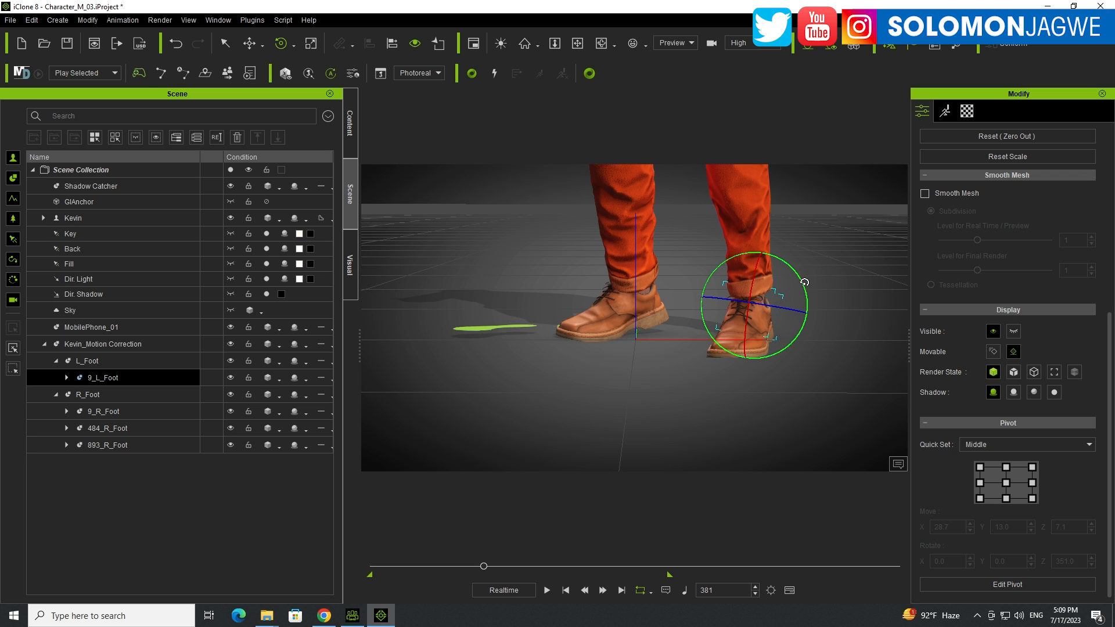
Go through the right foot targets and shift 893_R_Foot slightly across the floor plane, away from the right shoe.
right_drag(586, 360, 637, 428)
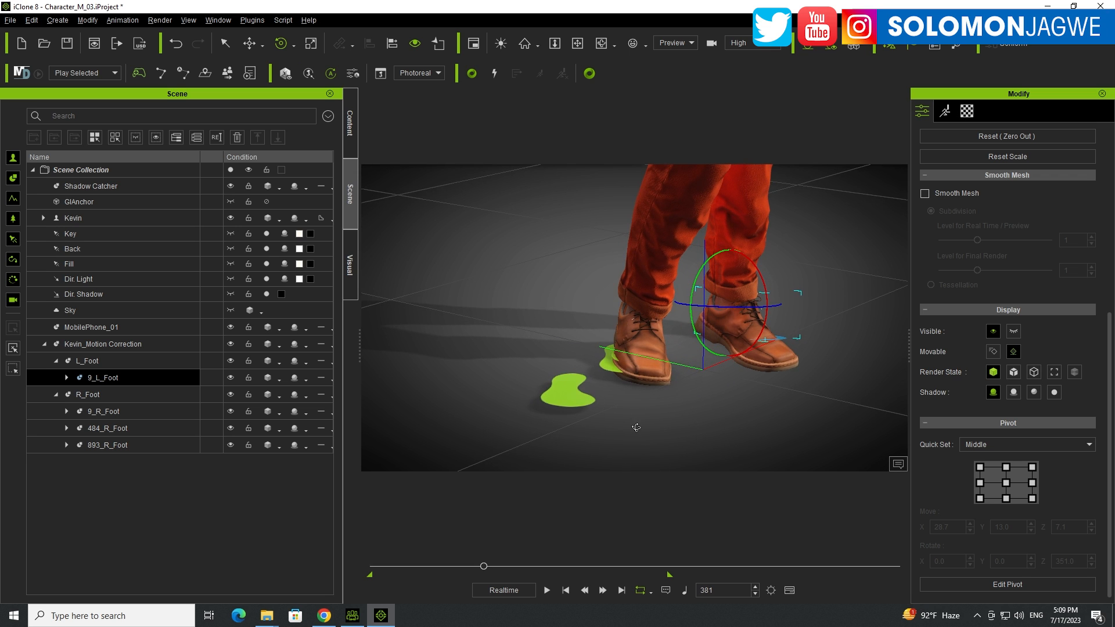
click(117, 413)
mouse_move(401, 360)
right_down()
mouse_move(427, 357)
mouse_move(397, 357)
right_up()
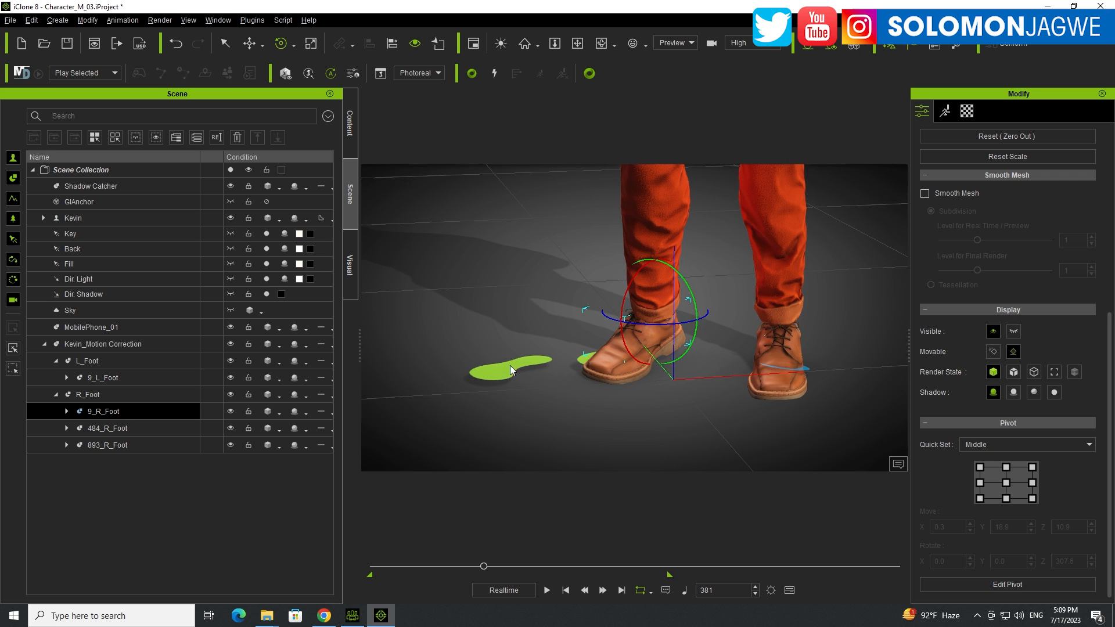
click(122, 430)
click(116, 446)
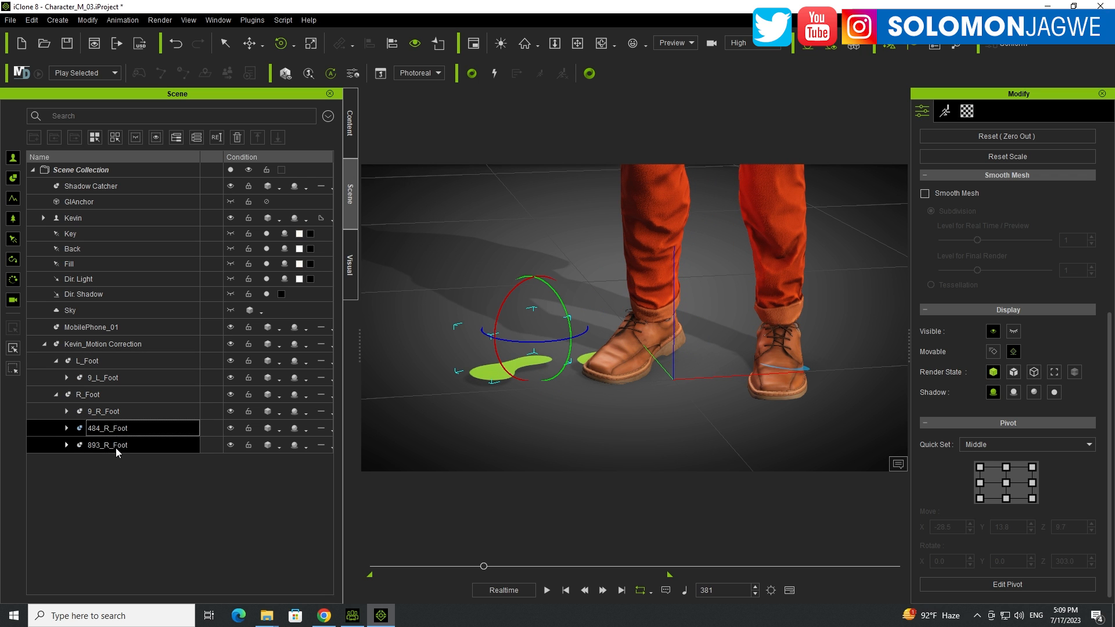
key(w)
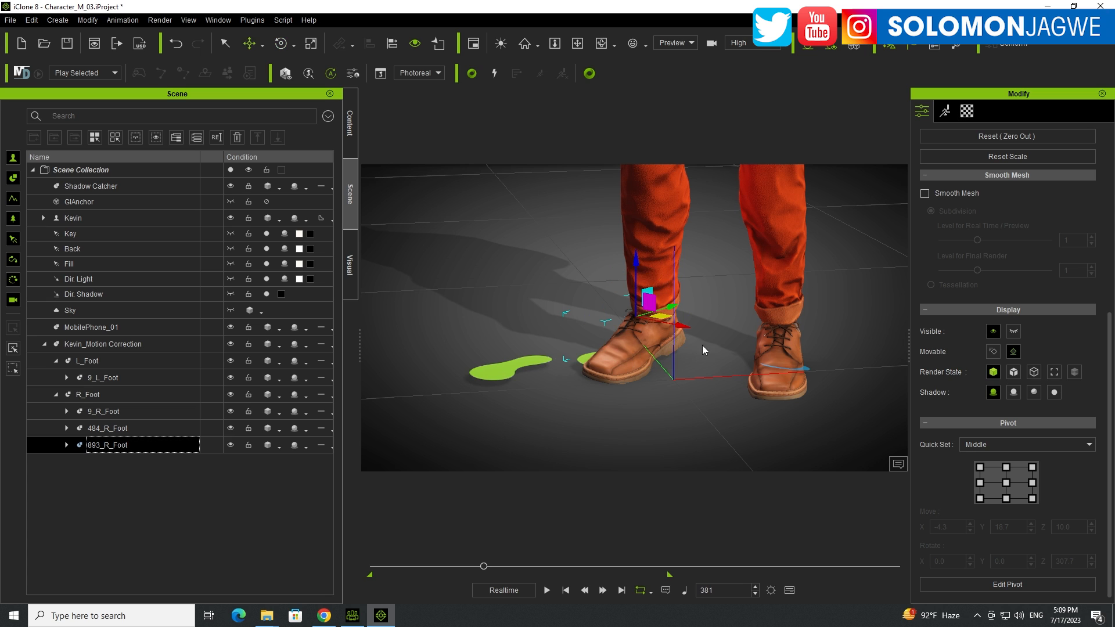
drag(669, 318, 649, 319)
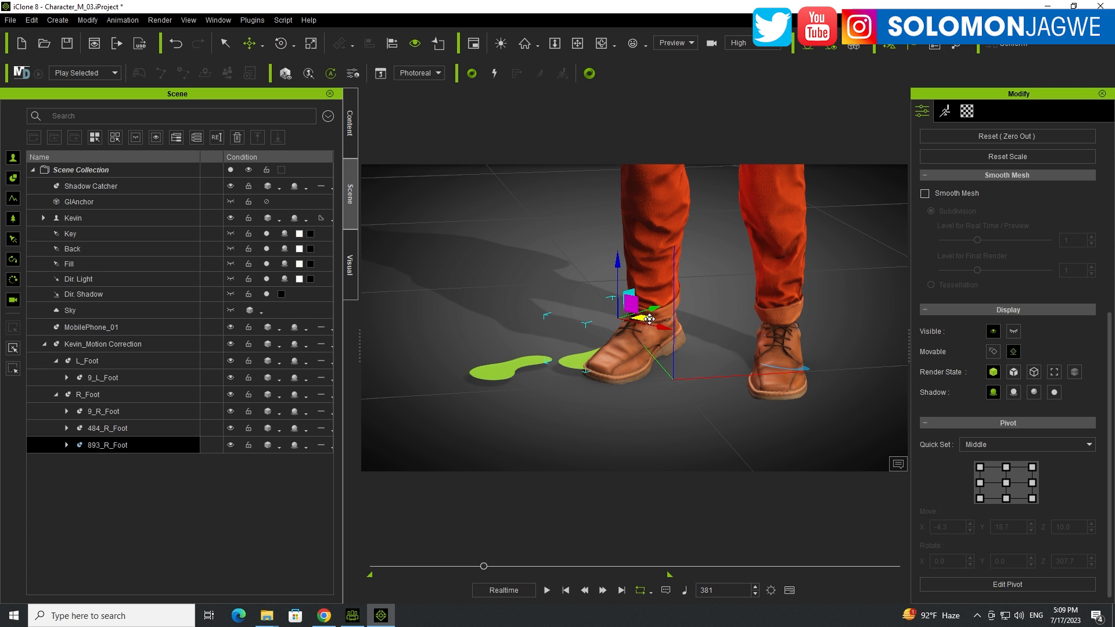
Go through the 484_R_Foot and 9_R_Foot targets and shift 9_R_Foot slightly across the floor plane.
click(131, 428)
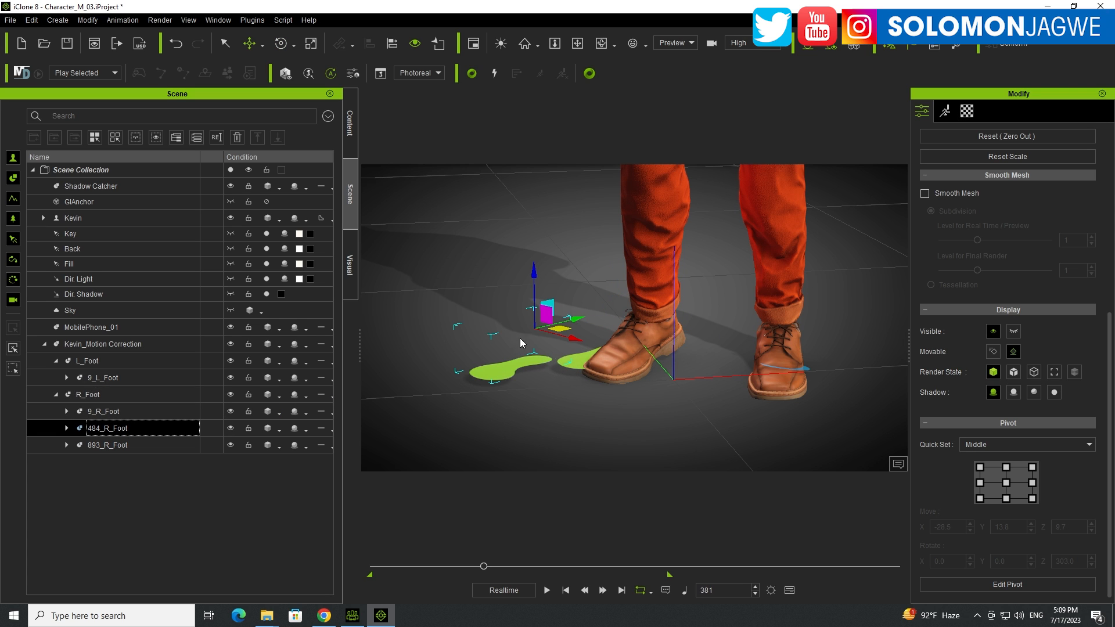
click(117, 414)
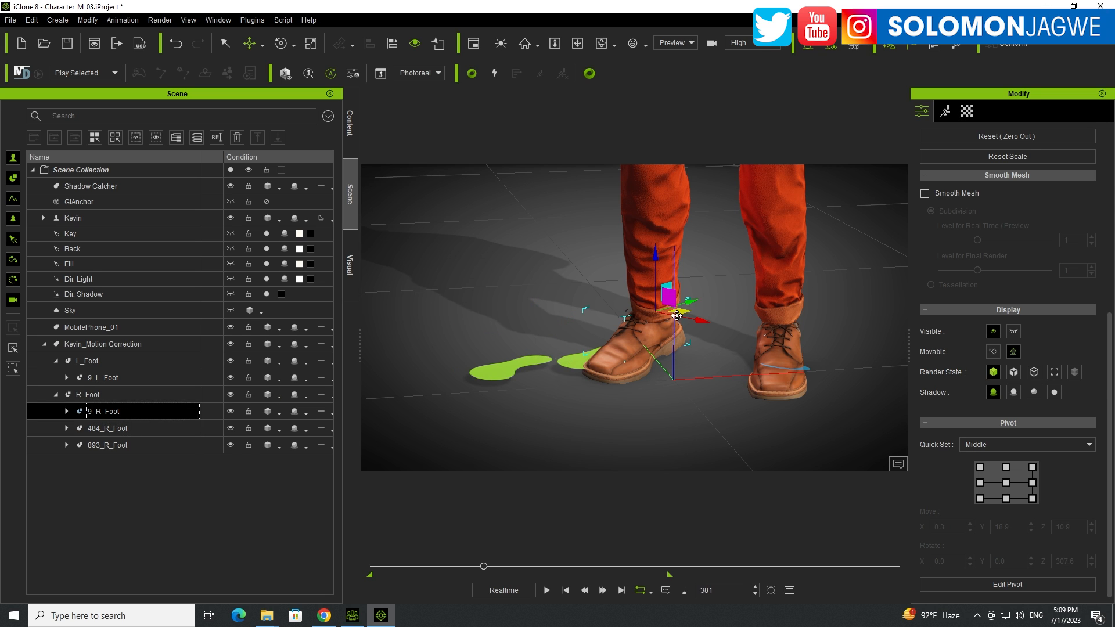
click(678, 314)
click(107, 411)
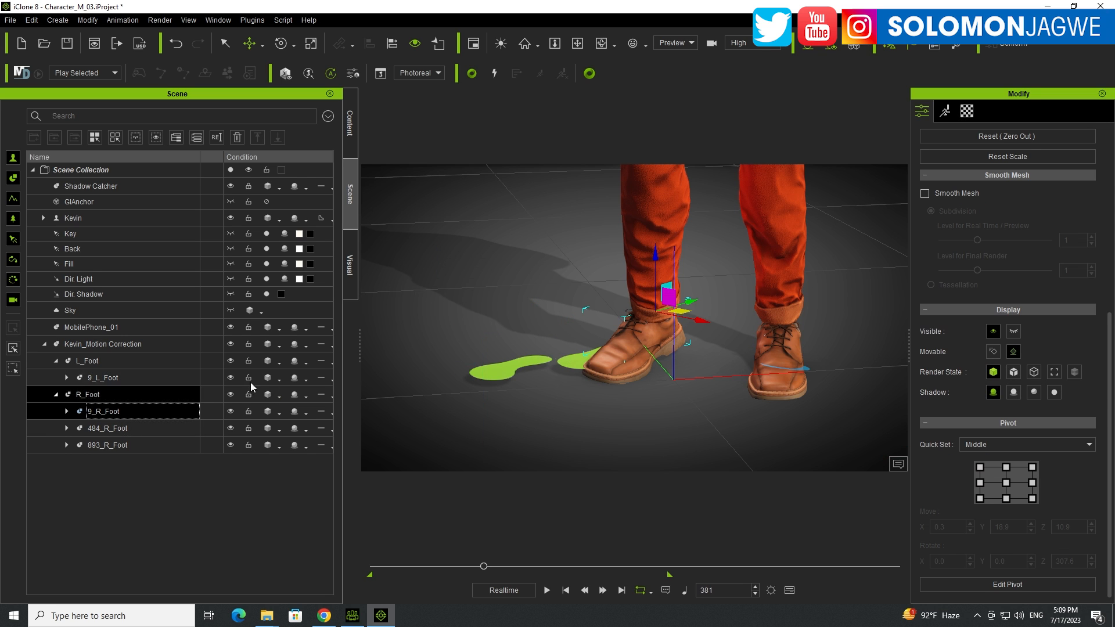
drag(683, 311, 644, 310)
Play the motion from frame 381 with the whole character in view, checking the feet from several angles, and stop playback.
scroll(634, 361, down, 10)
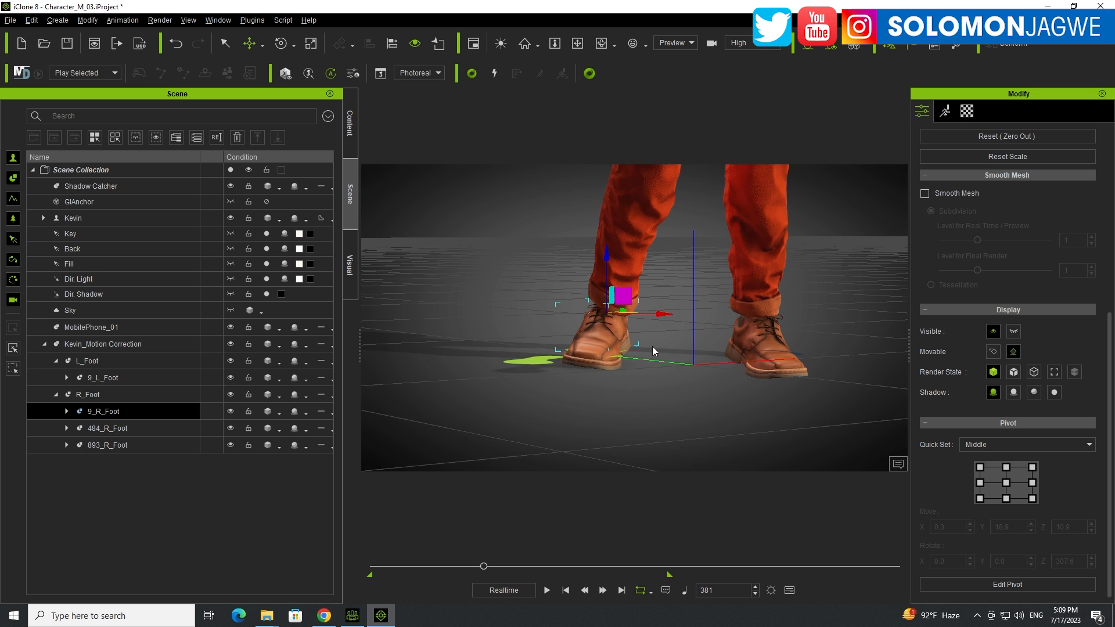
middle_drag(708, 268, 671, 346)
scroll(670, 345, down, 3)
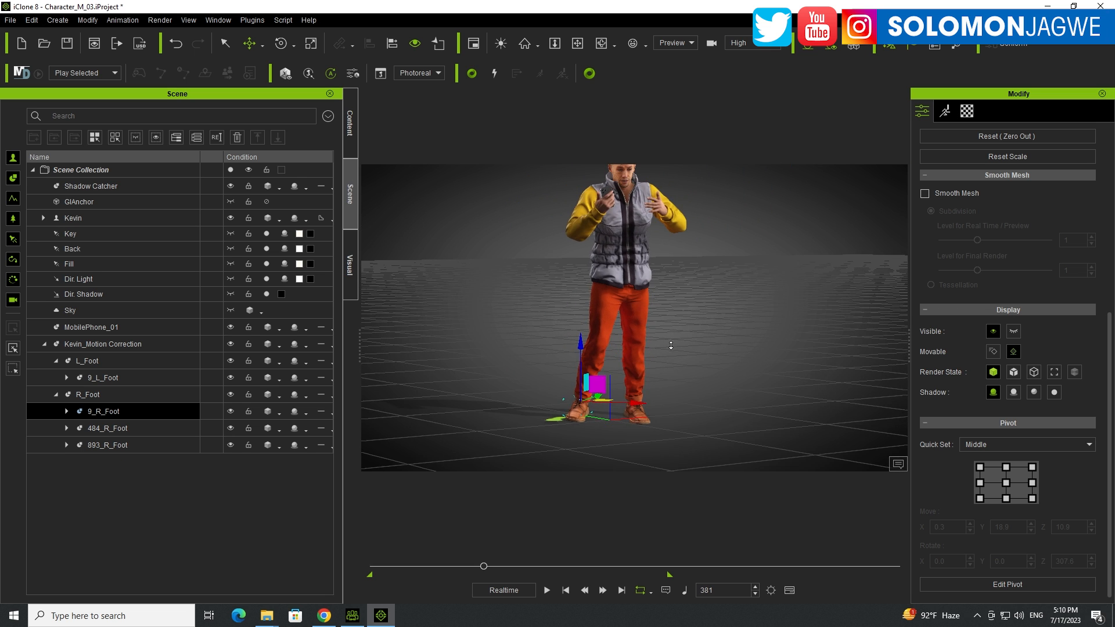
right_drag(700, 325, 667, 316)
middle_drag(668, 313, 680, 334)
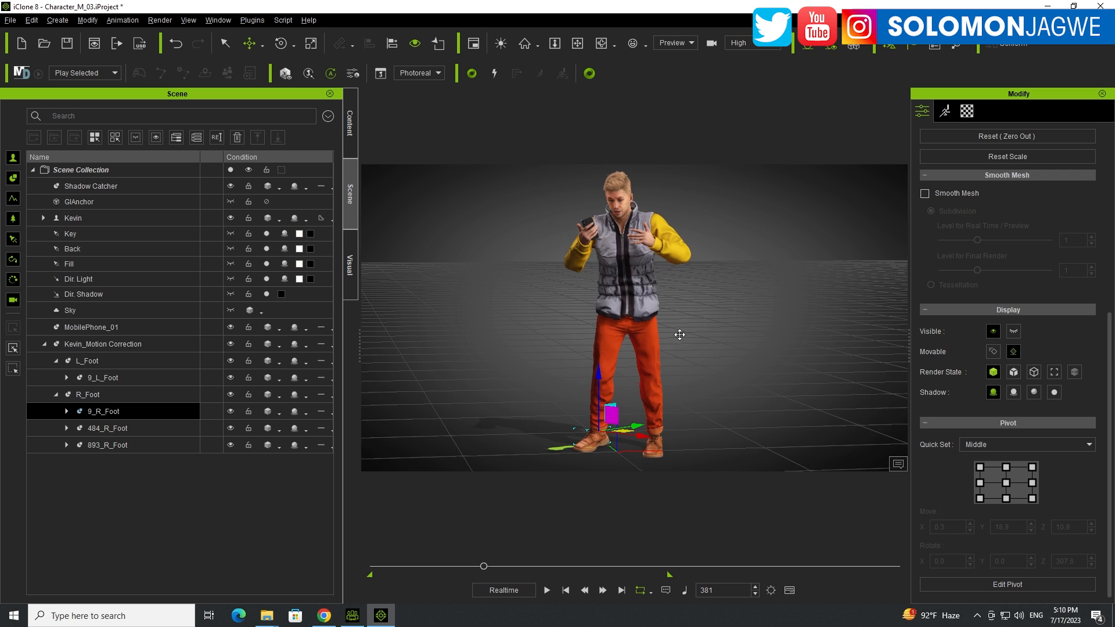
click(547, 590)
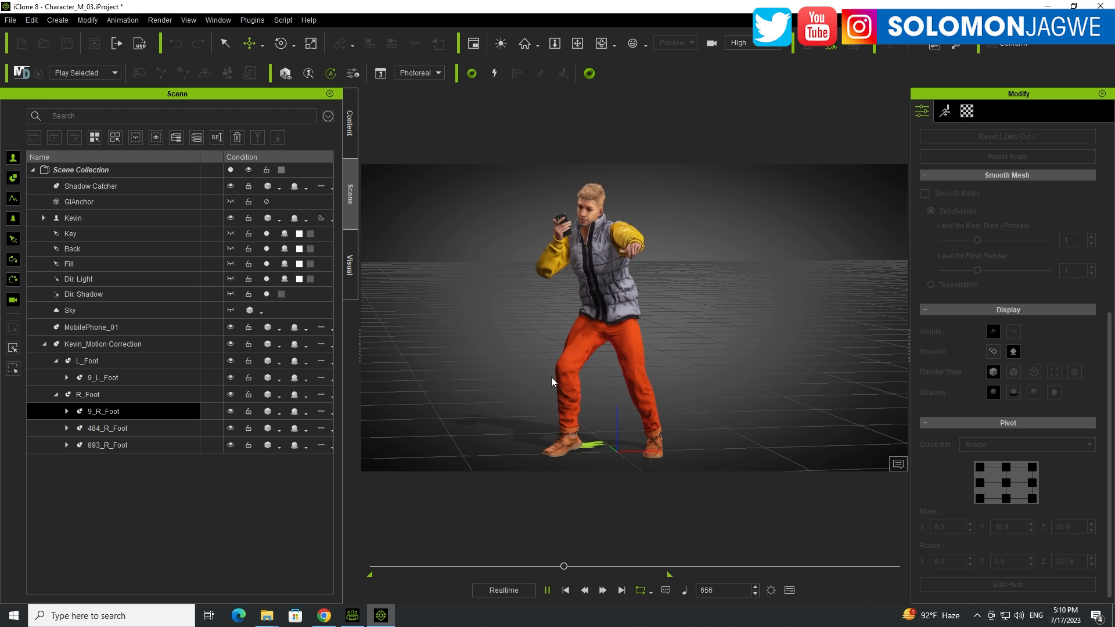
alt+drag(552, 379, 759, 378)
alt+middle_drag(694, 400, 740, 375)
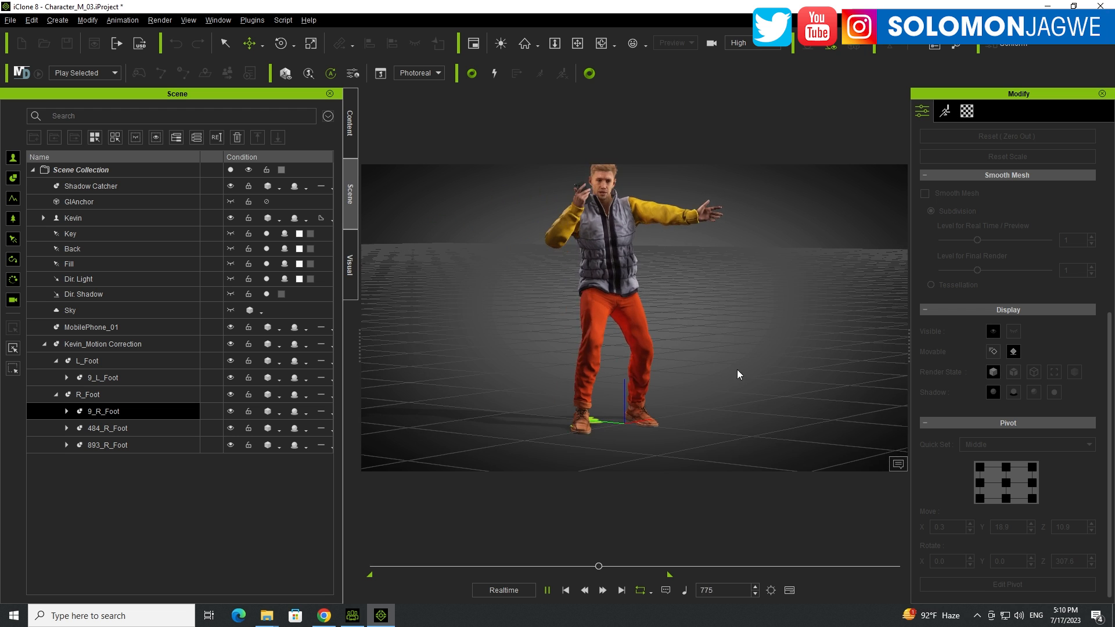
alt+drag(739, 376, 620, 374)
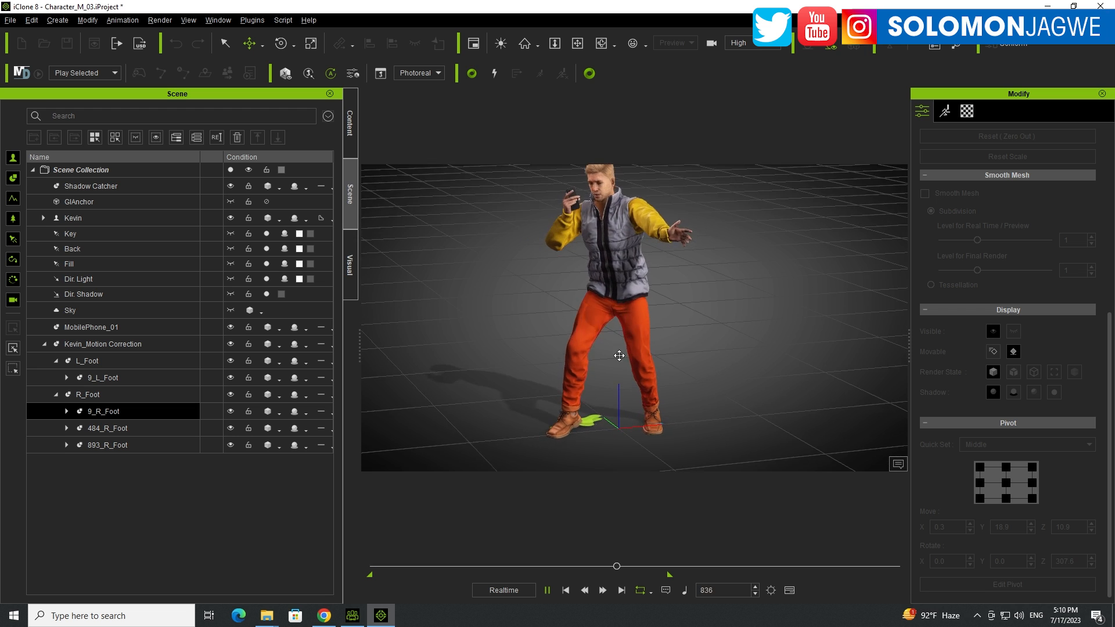
alt+middle_drag(619, 355, 625, 377)
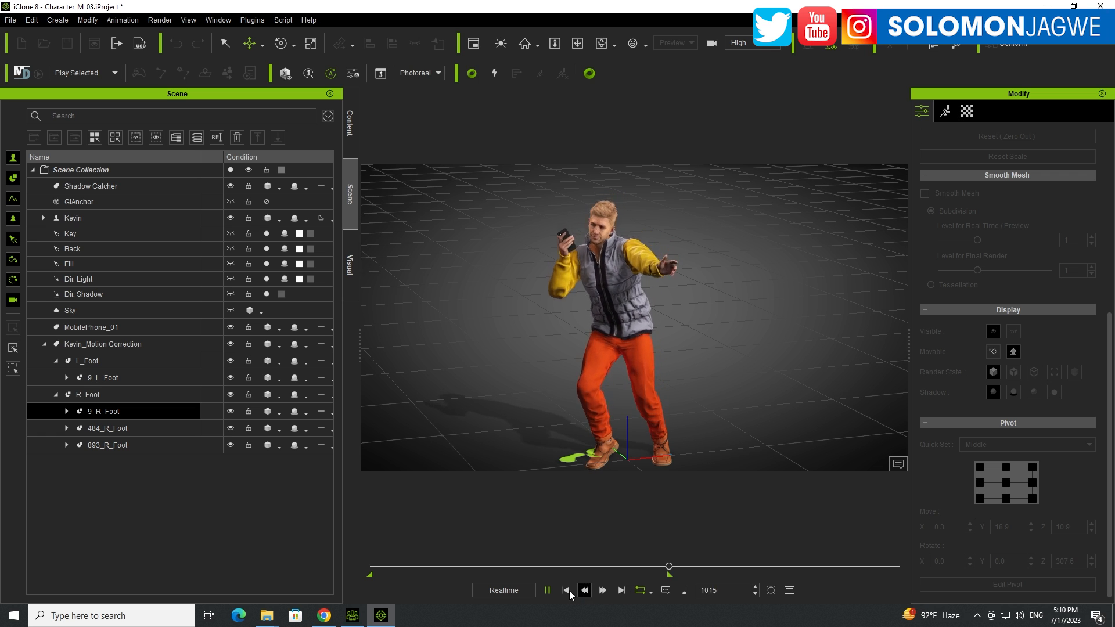
click(547, 590)
Scrub to frame 888, open the Timeline at an enlarged height and show the tracks of the Kevin character.
drag(504, 566, 633, 567)
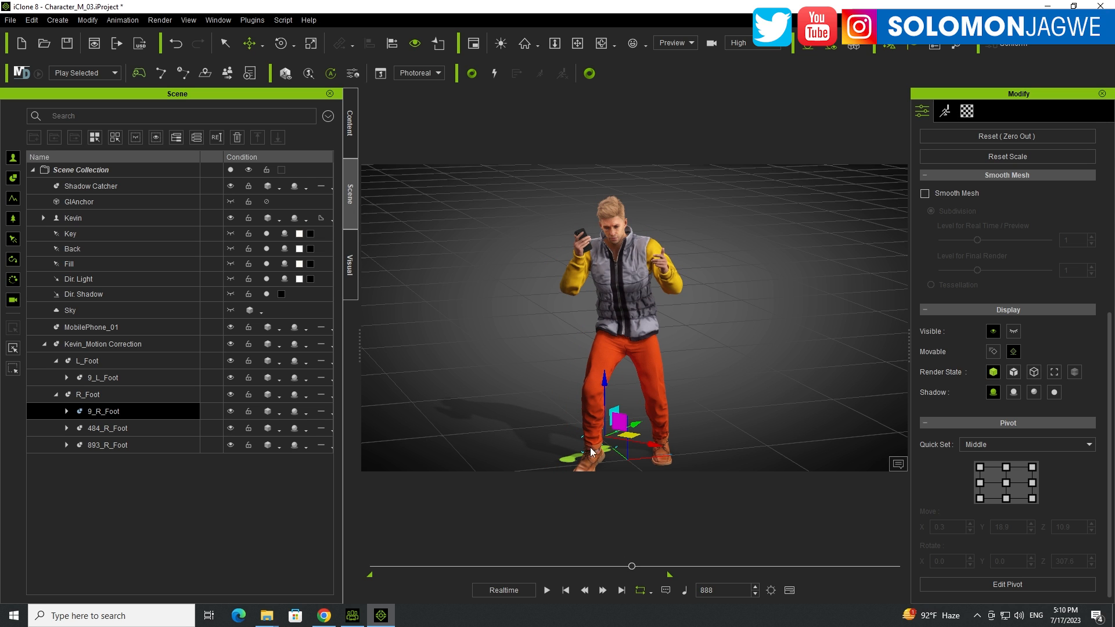
click(790, 590)
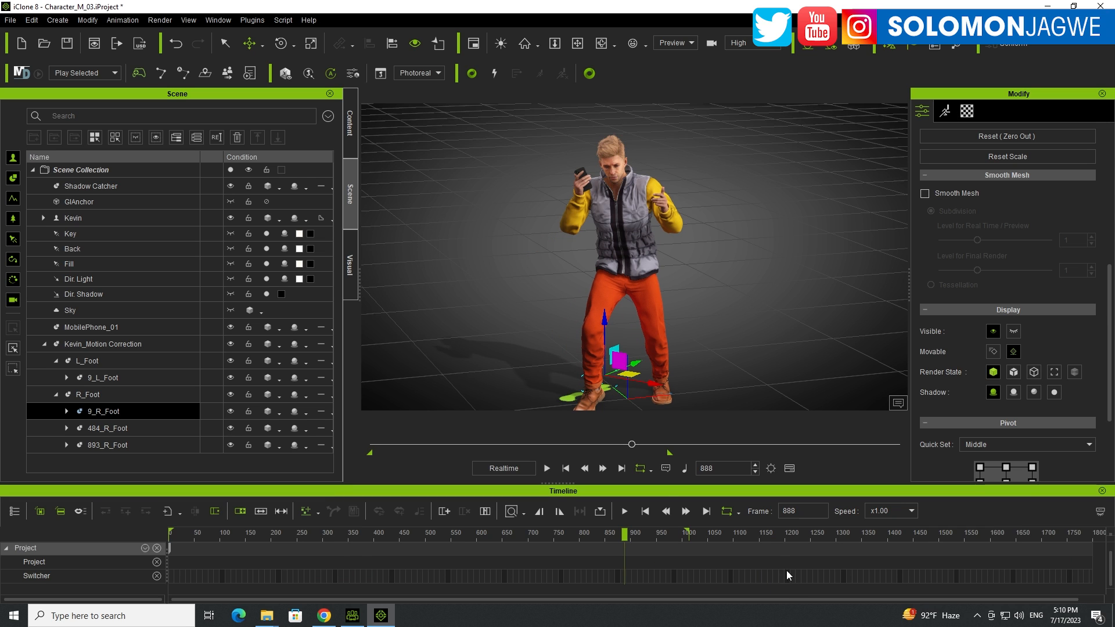
drag(662, 484, 674, 336)
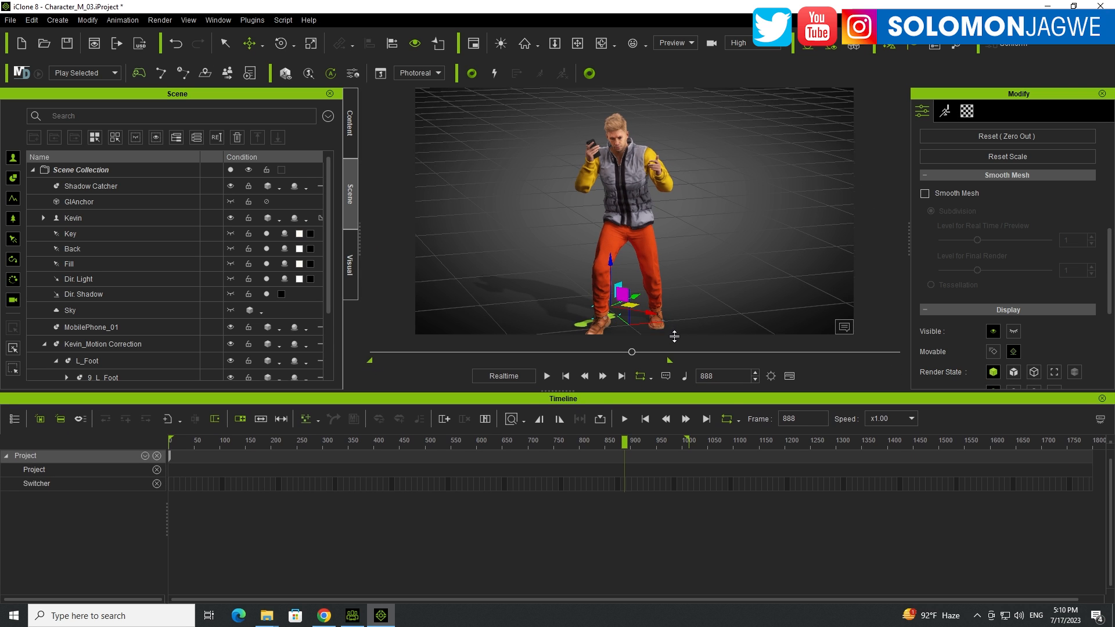
click(628, 204)
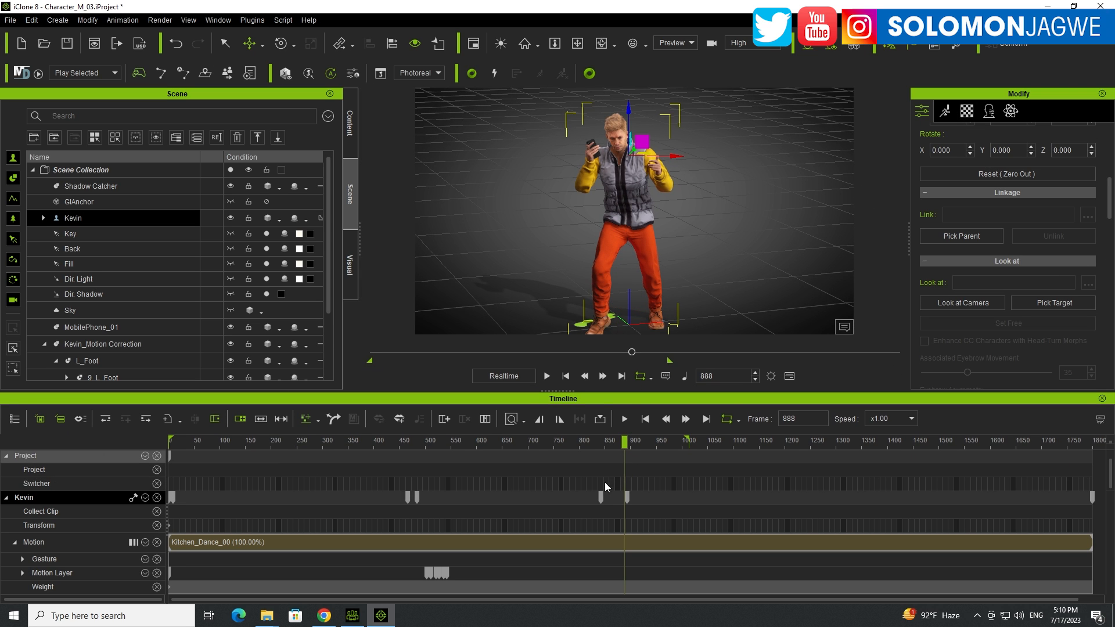
Move Kevin's Reach key from near frame 835 to about frame 875, just before the neighbouring Reach key.
drag(593, 443, 617, 444)
scroll(623, 544, down, 3)
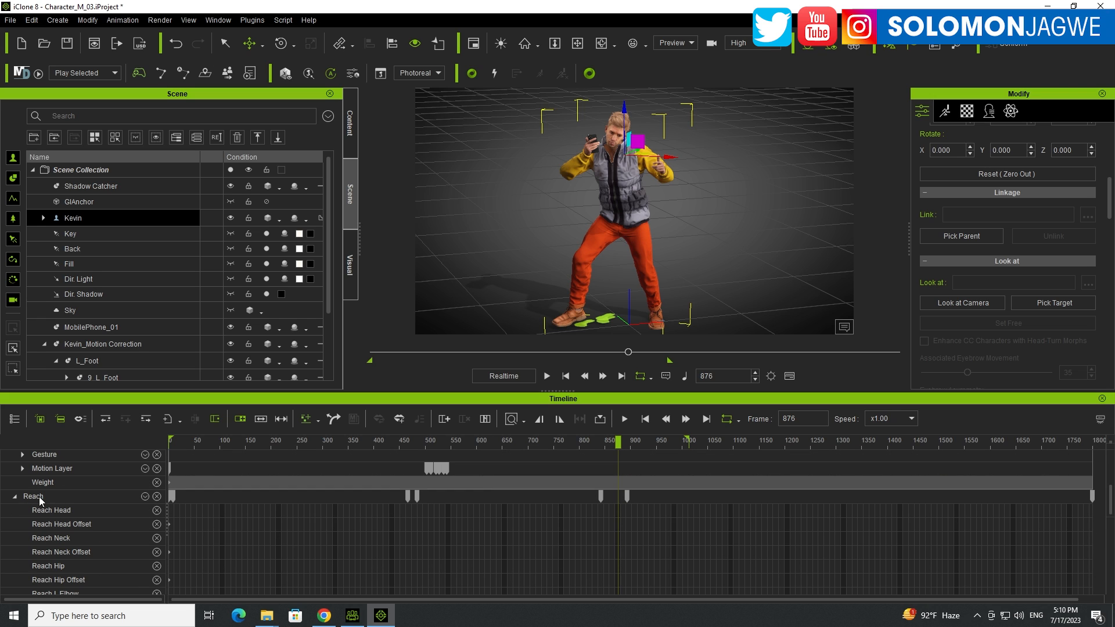
scroll(572, 531, down, 5)
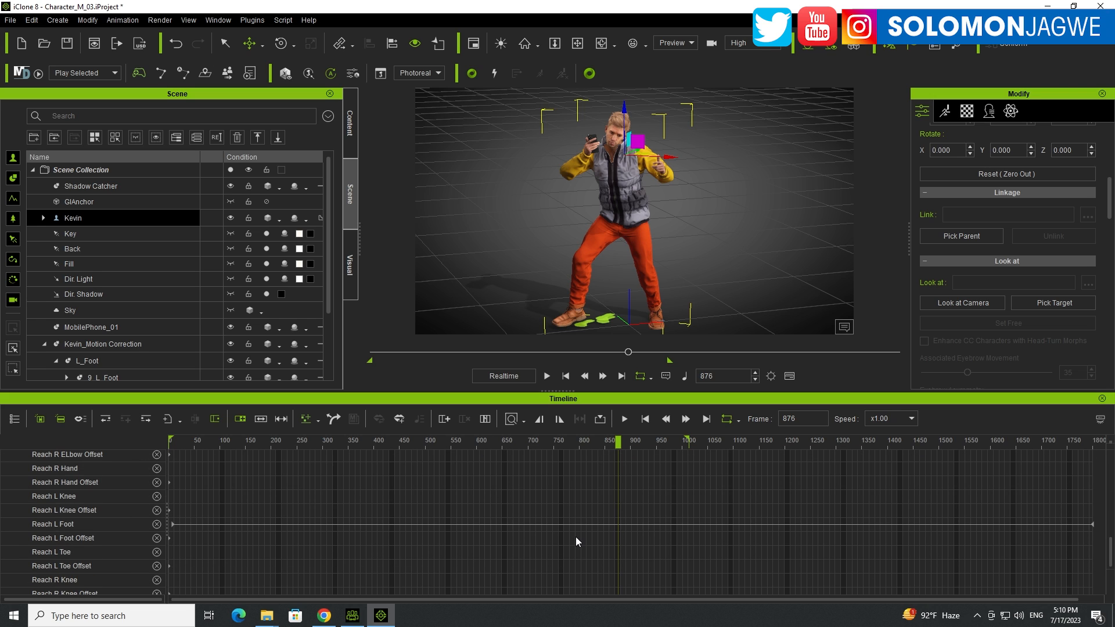
scroll(575, 533, up, 8)
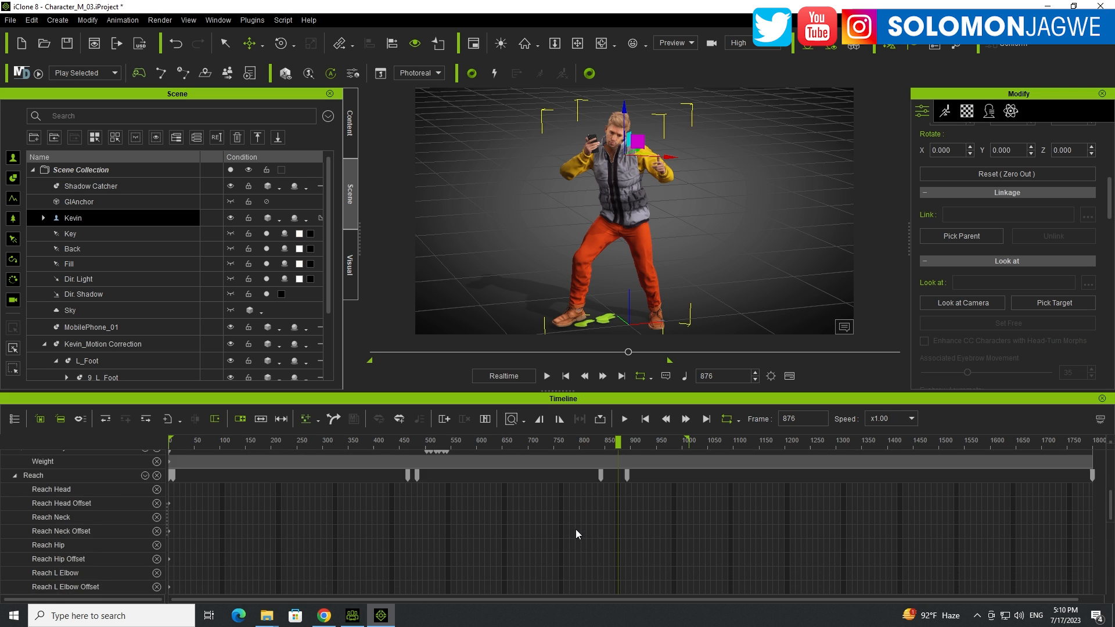
drag(601, 539, 621, 541)
drag(598, 441, 620, 446)
double_click(622, 541)
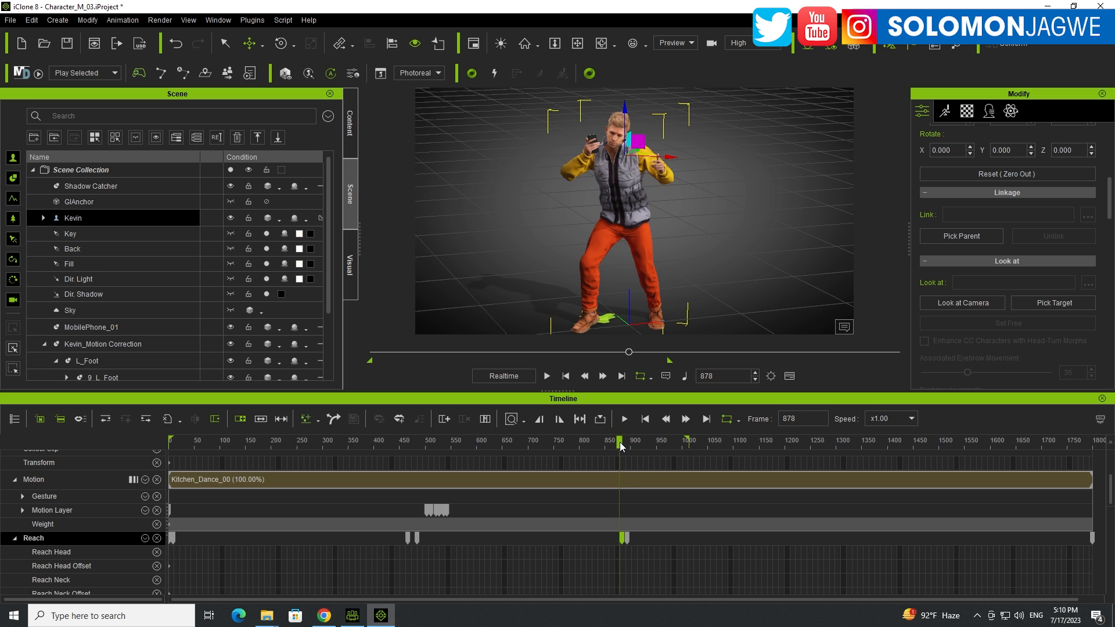
At frame 878, select the 893_R_Foot target beside the right shoe and nudge its height slightly along the vertical axis.
scroll(613, 299, up, 5)
middle_drag(617, 323, 650, 146)
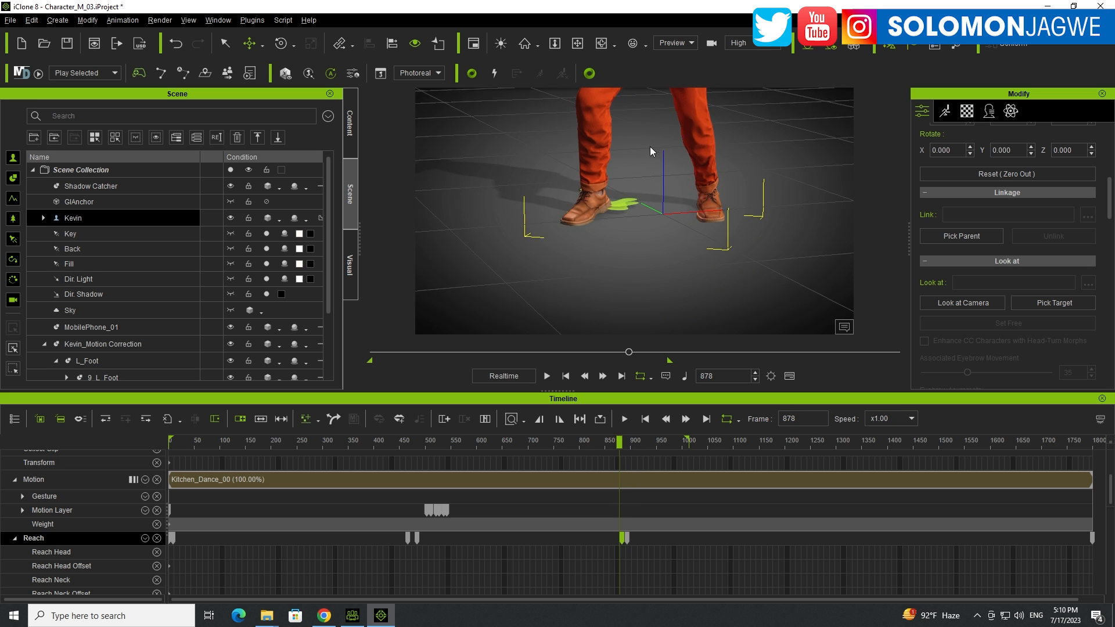
scroll(605, 191, up, 3)
scroll(604, 190, up, 3)
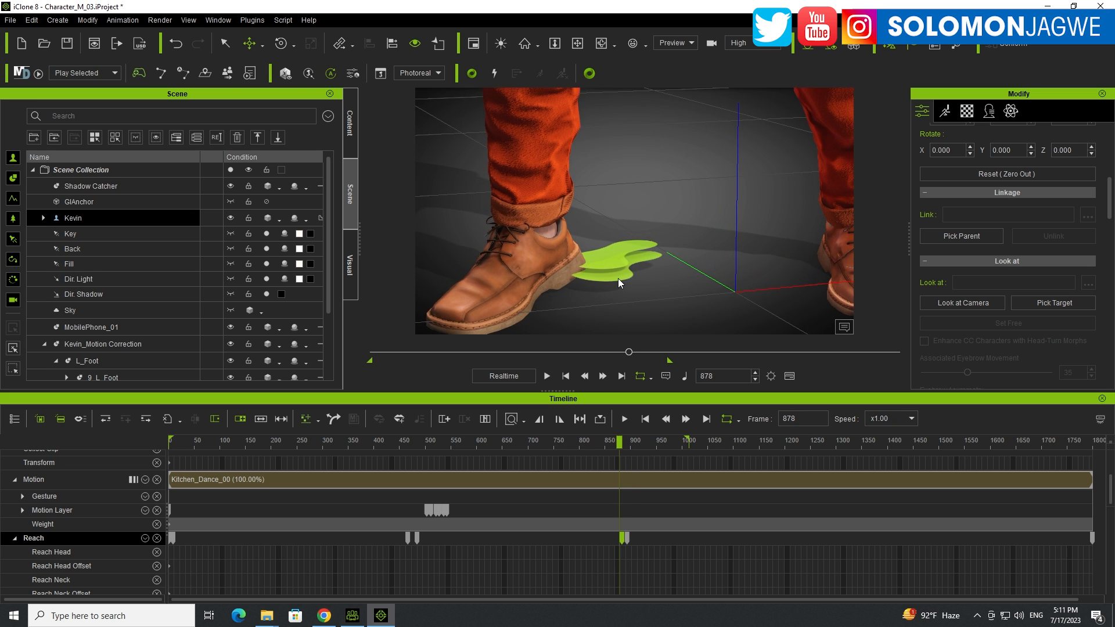
scroll(134, 330, down, 3)
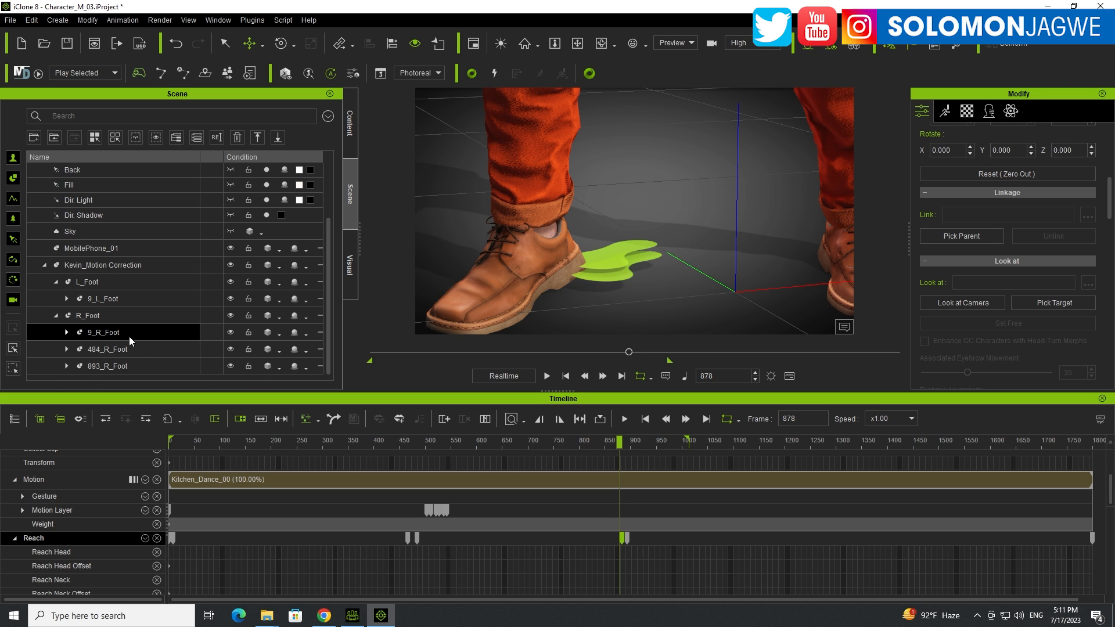
click(115, 350)
click(116, 367)
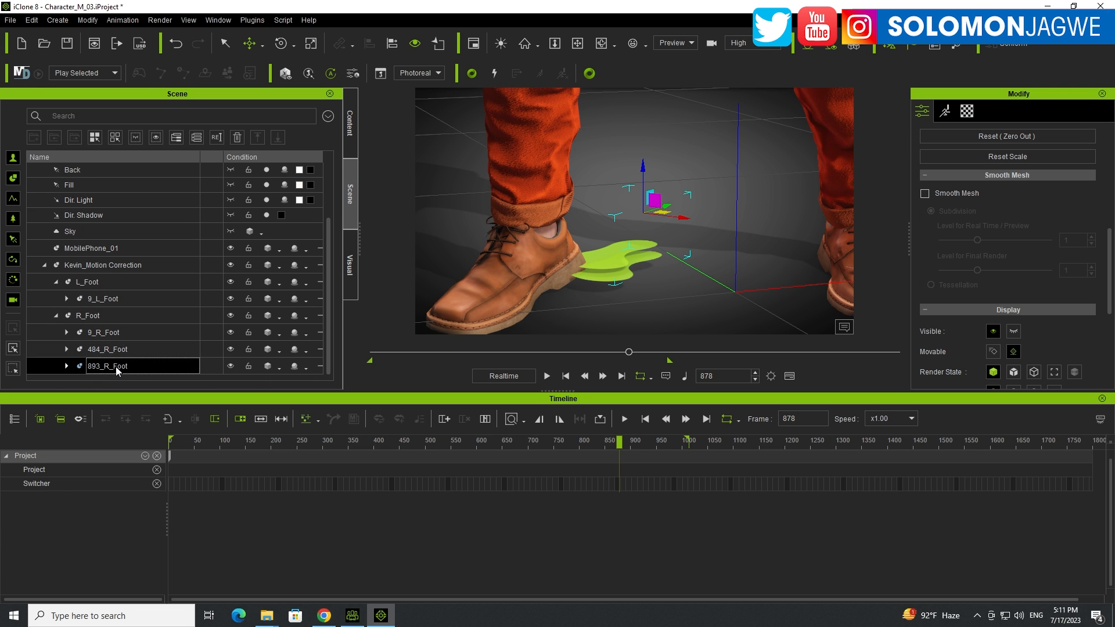
right_drag(668, 275, 591, 236)
drag(652, 174, 652, 172)
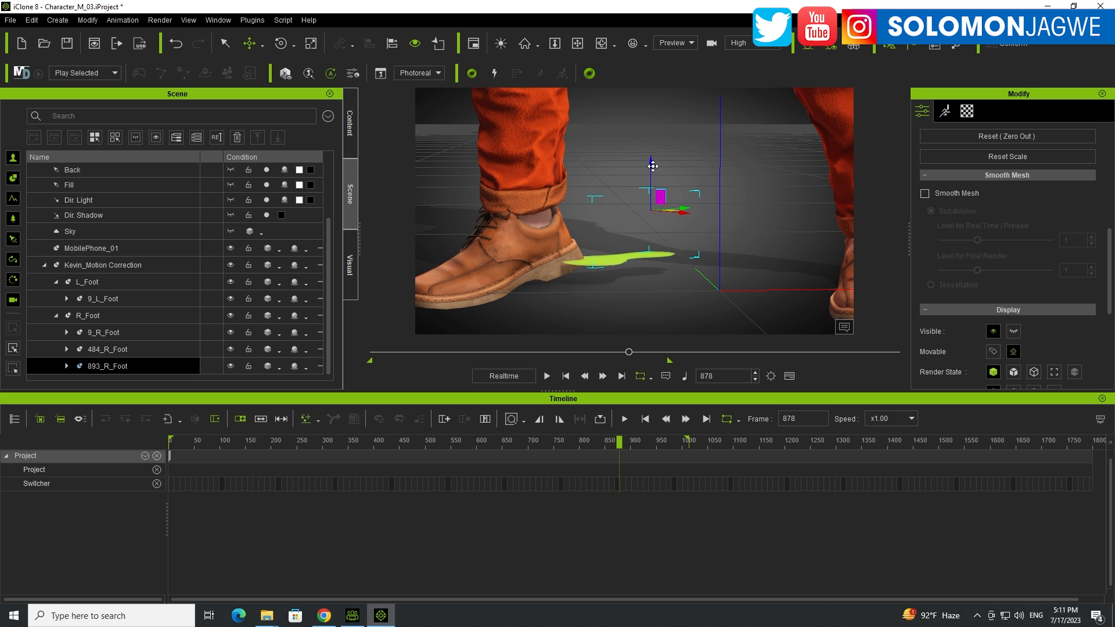
right_drag(611, 208, 652, 240)
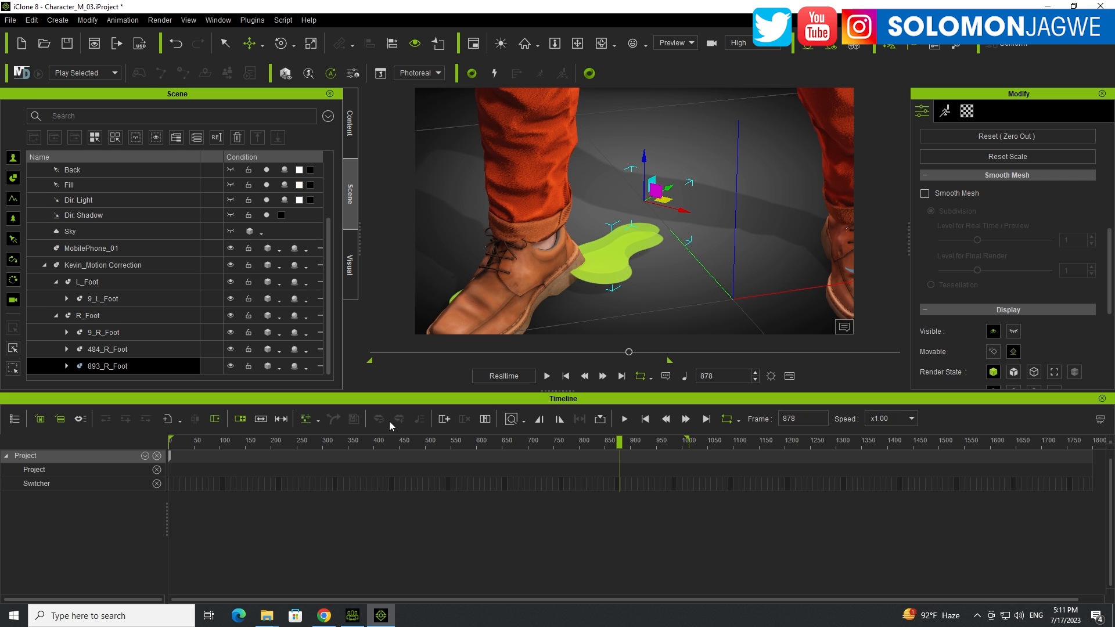
Scrub to frame 962 and toggle the visibility of the right foot targets to identify the one controlling the shoe.
drag(249, 442, 663, 444)
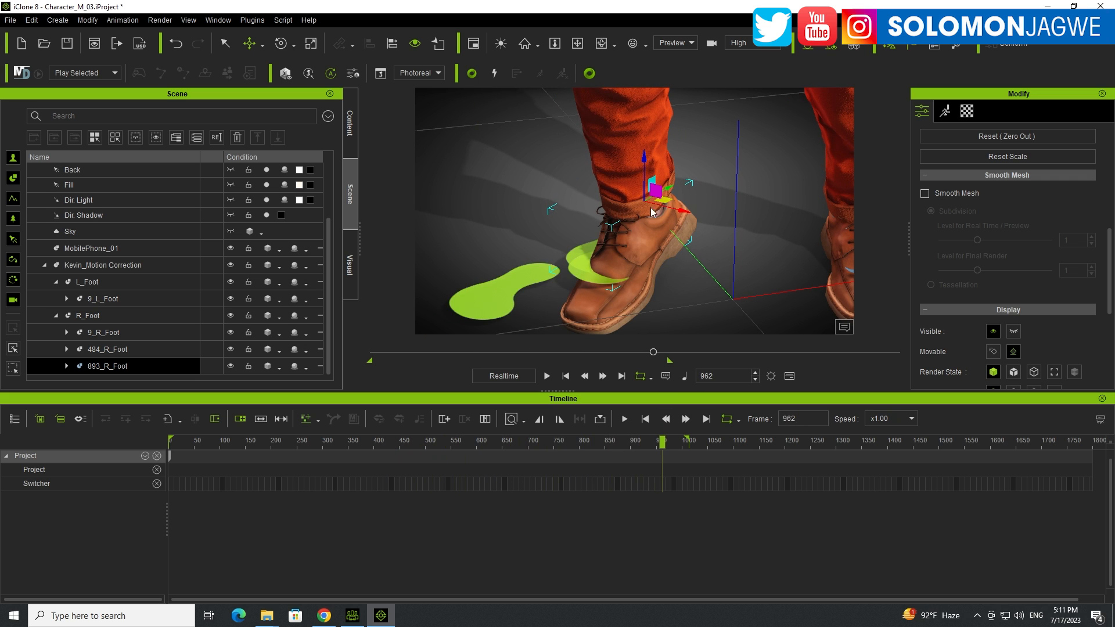
ctrl+click(137, 352)
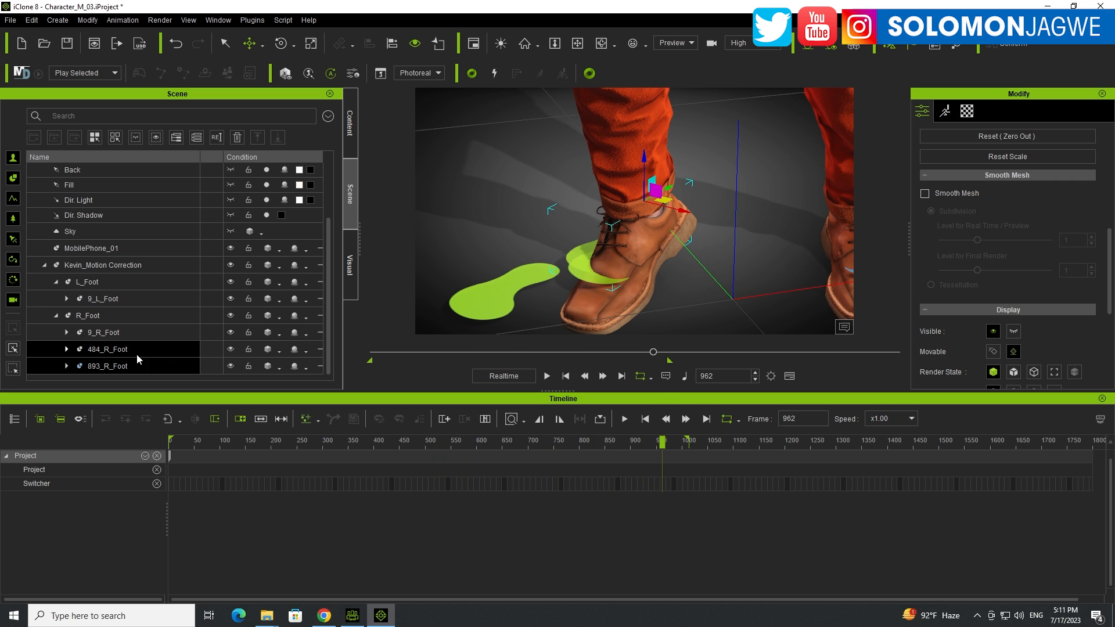
click(230, 348)
click(230, 349)
click(230, 331)
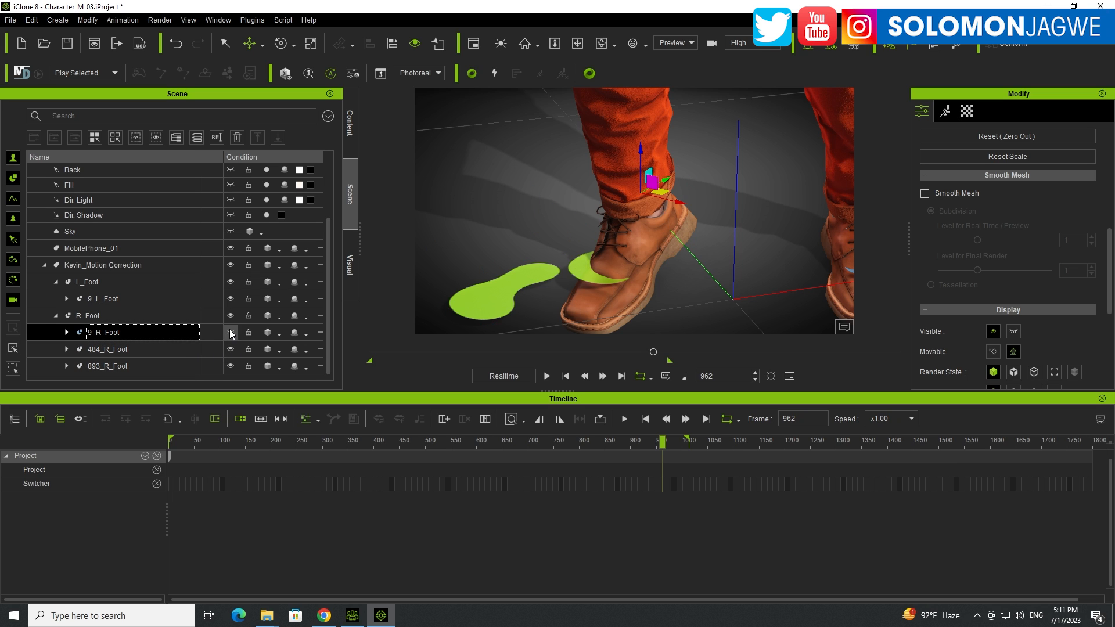
ctrl+click(240, 364)
click(230, 366)
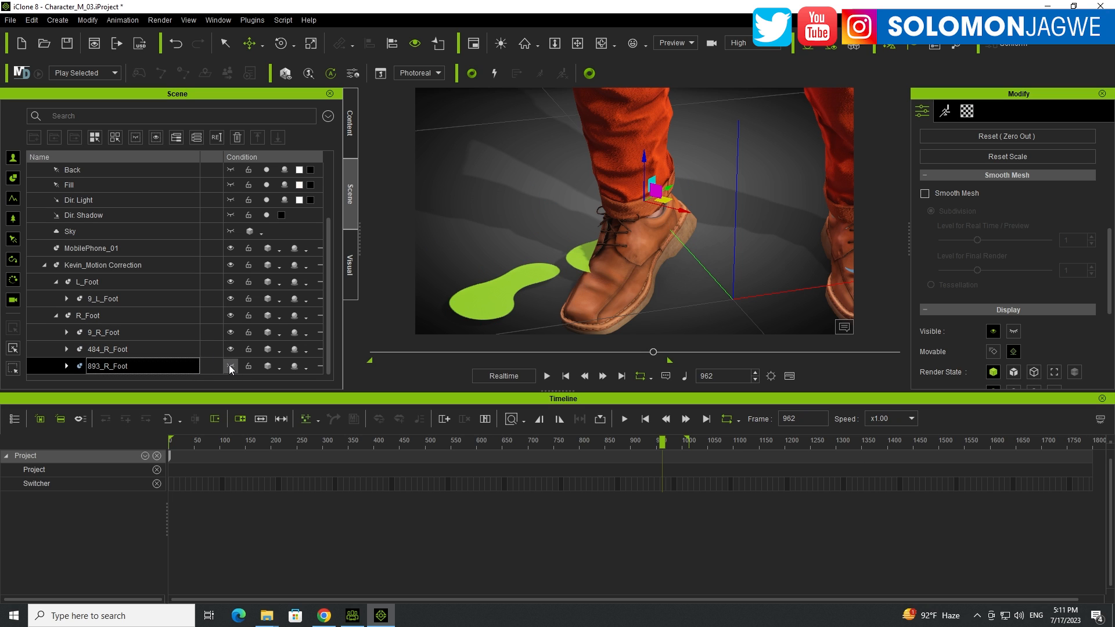
click(229, 366)
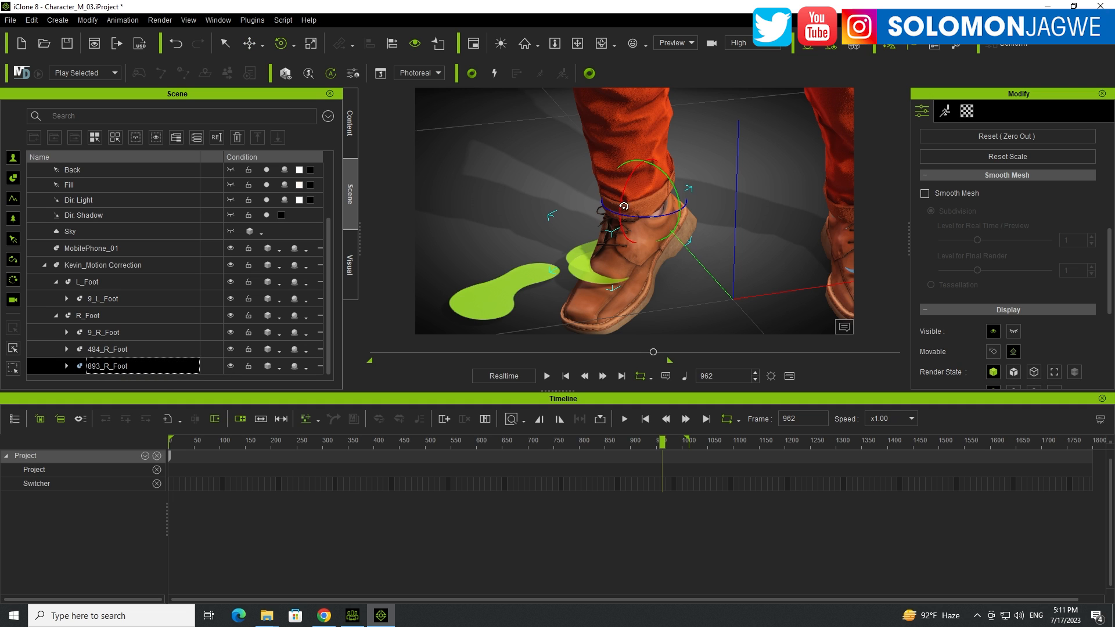
Rotate the 893_R_Foot target to lift the right shoe's toe, and scrub to frame 1010 to check the contact.
mouse_move(623, 193)
mouse_down()
mouse_move(620, 183)
mouse_move(676, 179)
mouse_move(627, 184)
mouse_up()
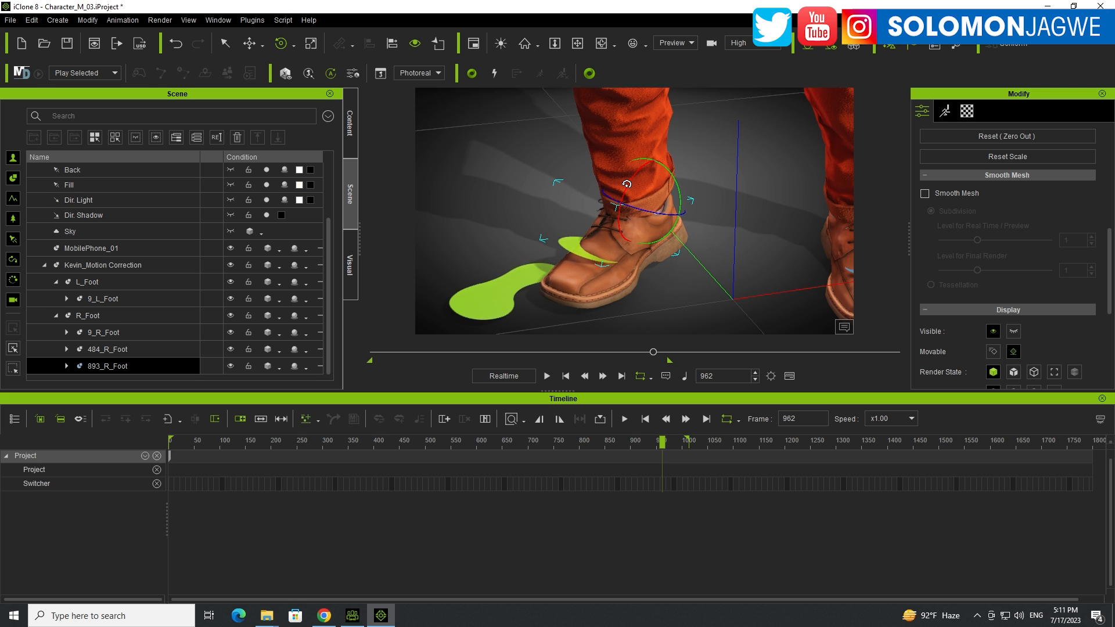
drag(492, 444, 688, 445)
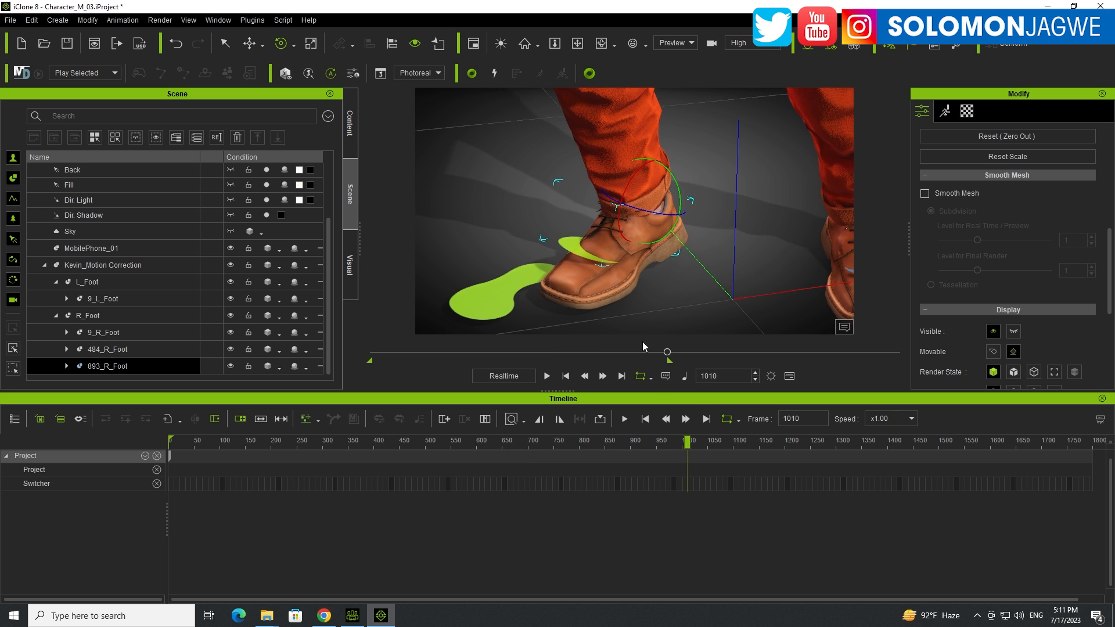
Bring the whole character into view from a higher angle and reduce the Timeline's height to enlarge the viewport.
scroll(621, 241, down, 5)
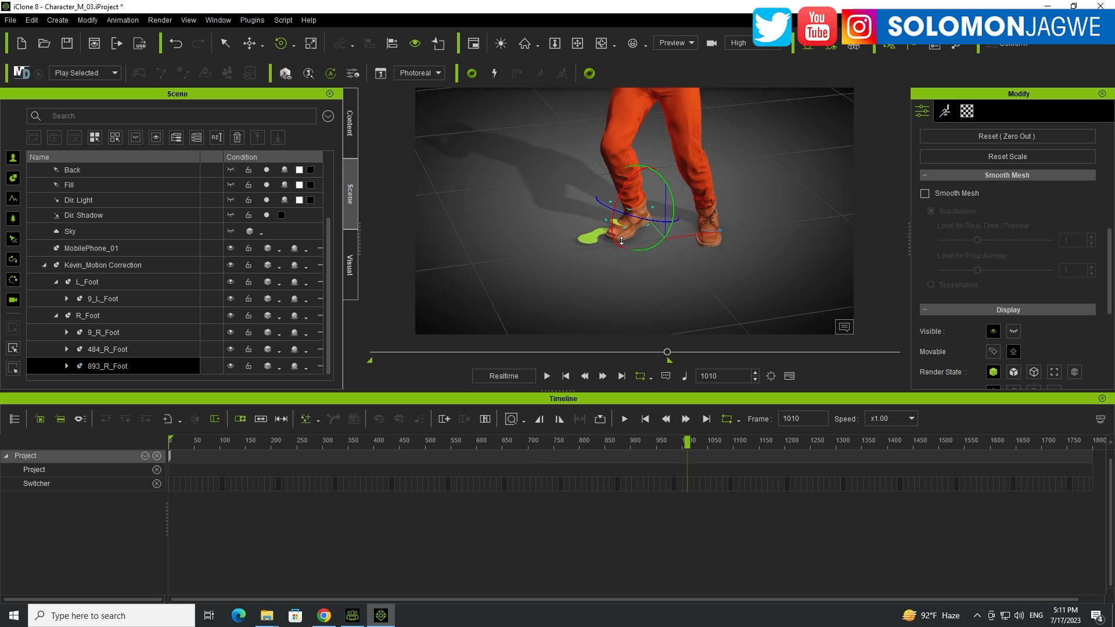
scroll(622, 241, down, 3)
alt+drag(716, 218, 672, 263)
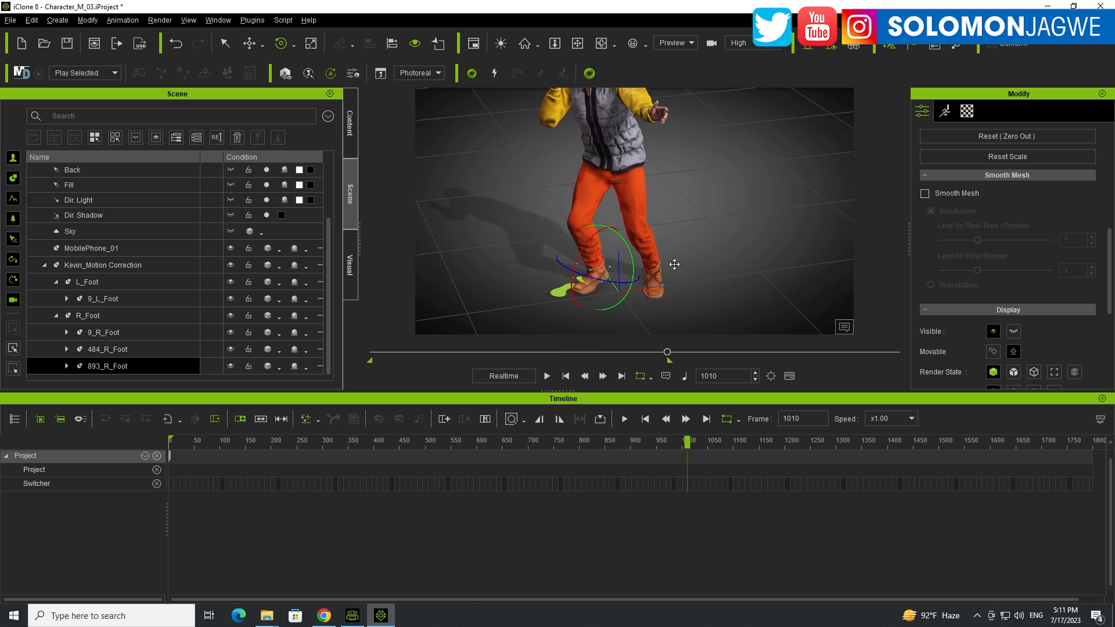
alt+right_drag(672, 264, 663, 180)
alt+drag(661, 174, 618, 231)
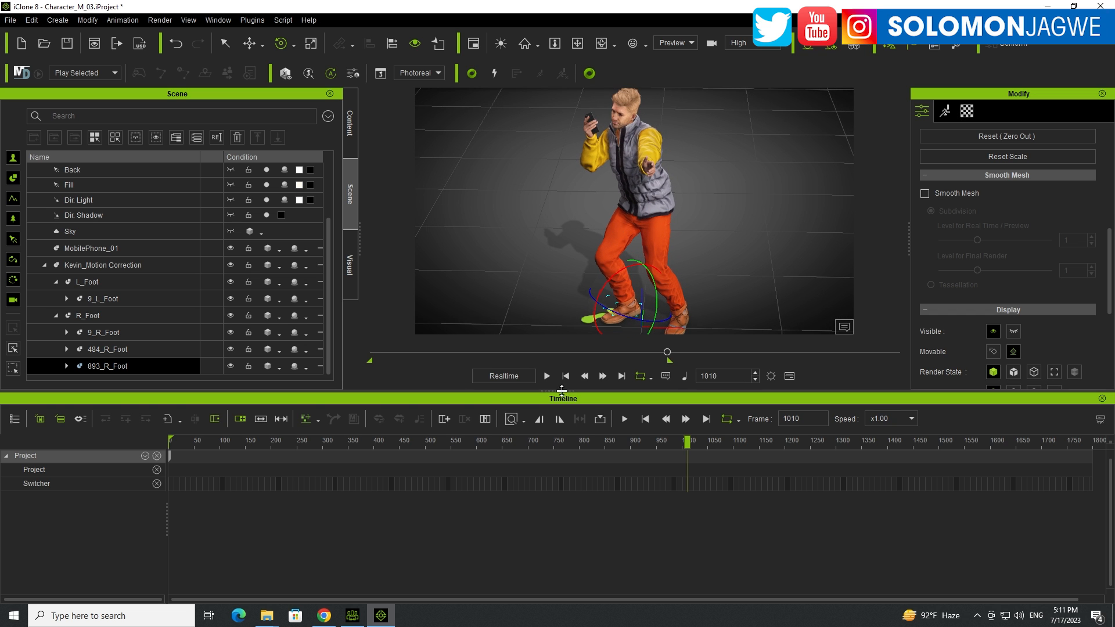
drag(573, 391, 572, 501)
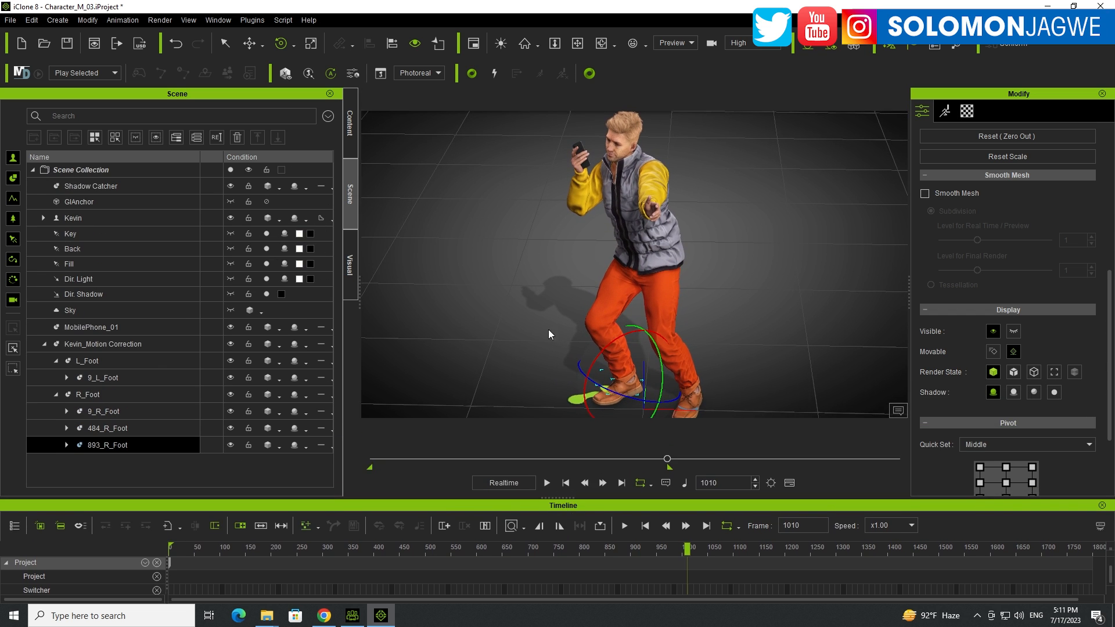
Play the corrected animation from the first frame with the whole character in view, and pause at frame 377.
alt+drag(548, 329, 667, 386)
click(565, 483)
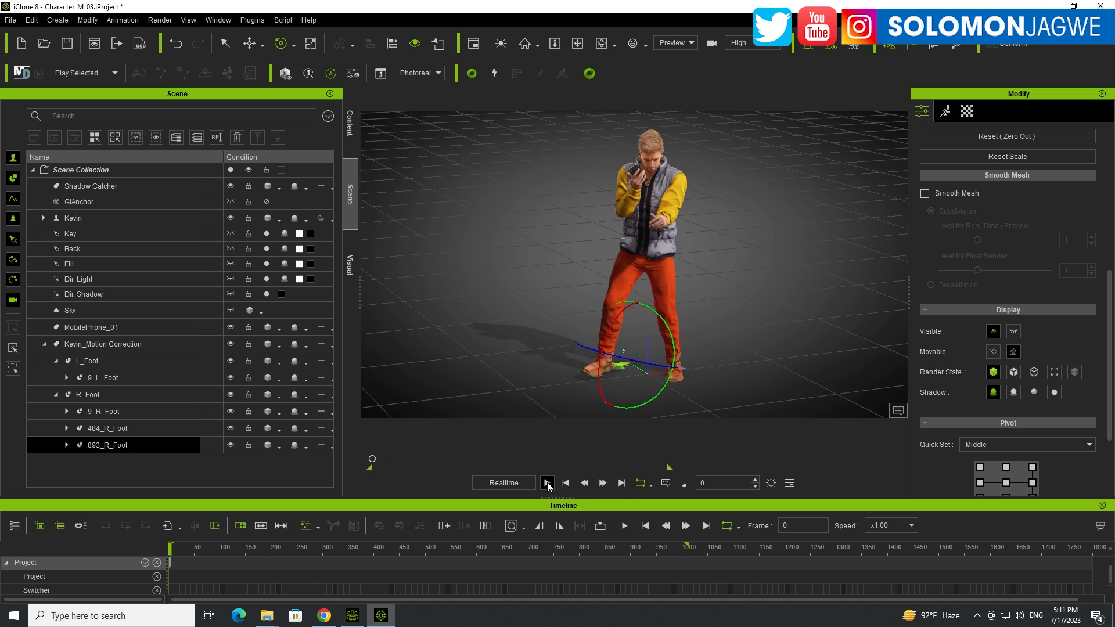
click(547, 483)
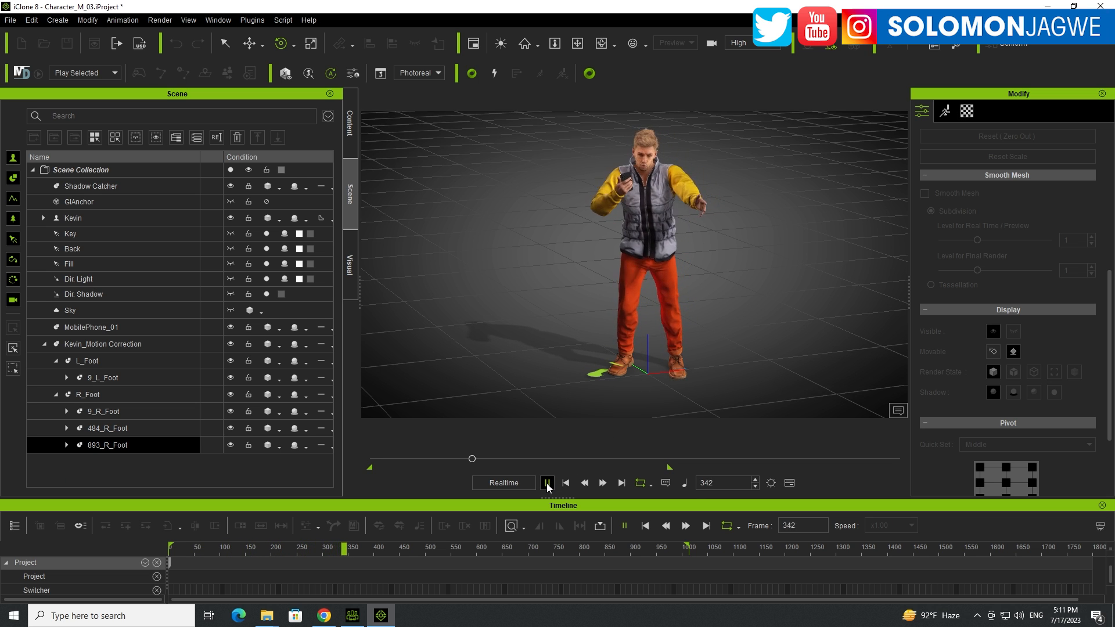
key(space)
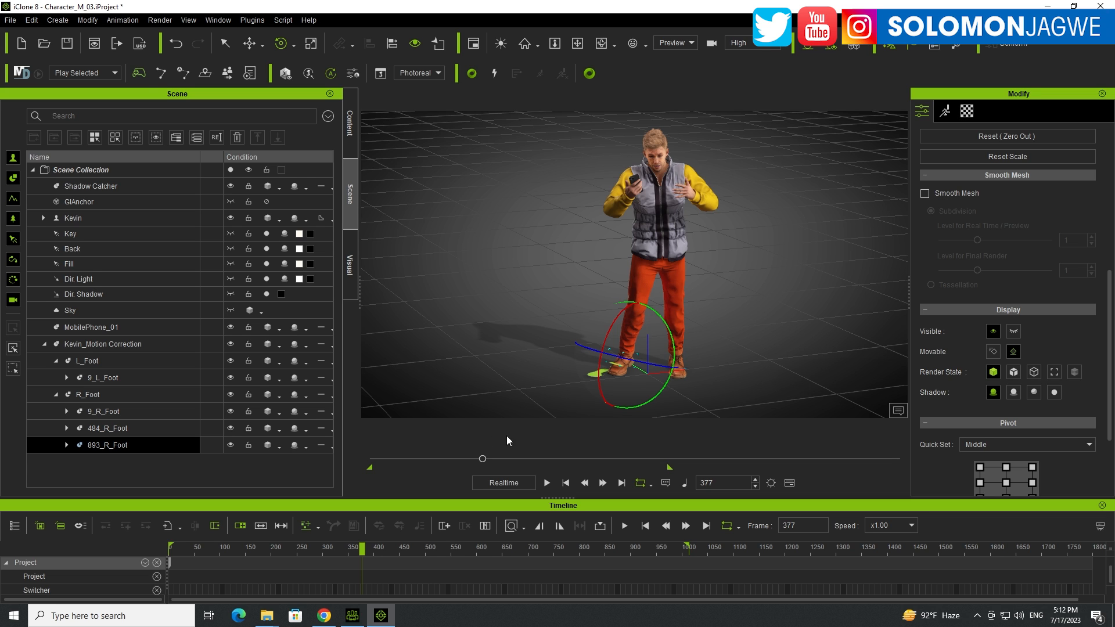
Switch to Chrome, play the source video of the singing man, and view the Solo Face and Body project in Wonder Dynamics.
click(325, 614)
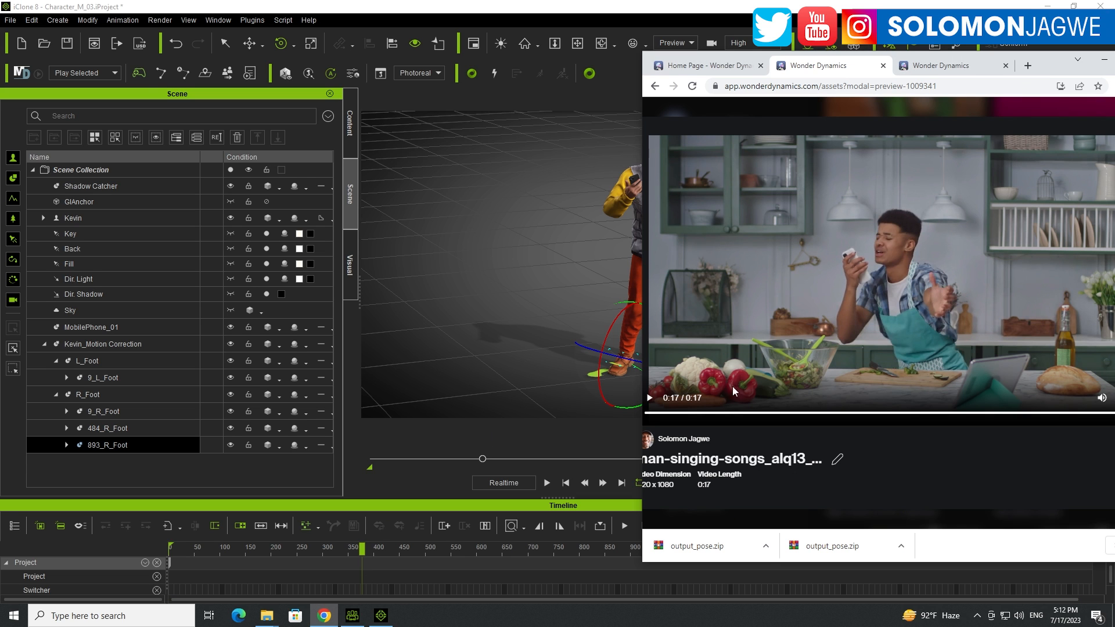
click(650, 398)
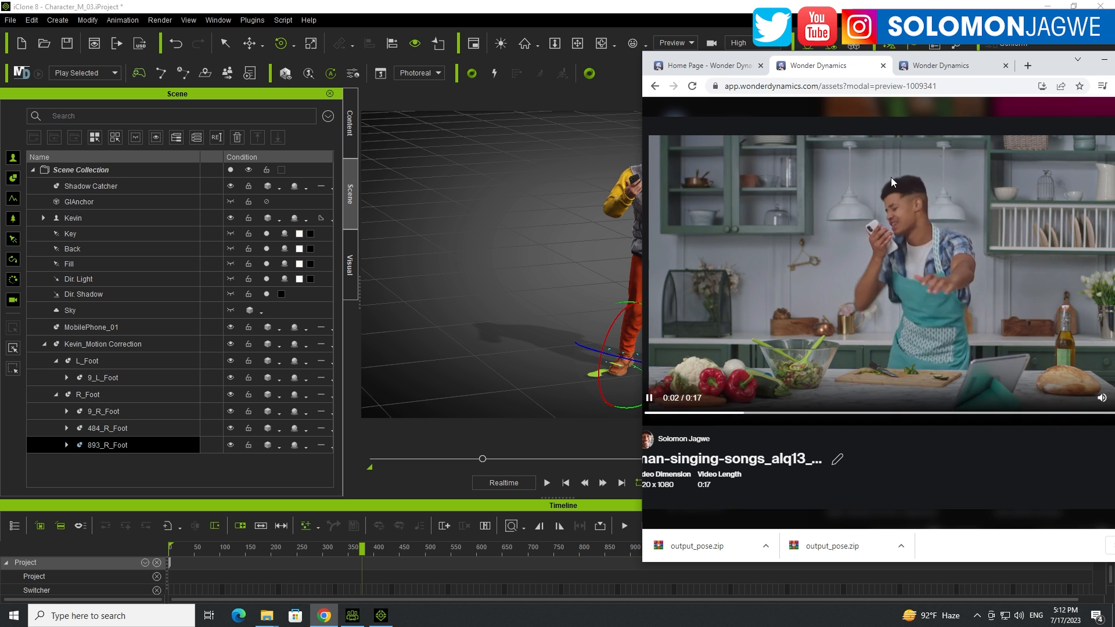
click(935, 66)
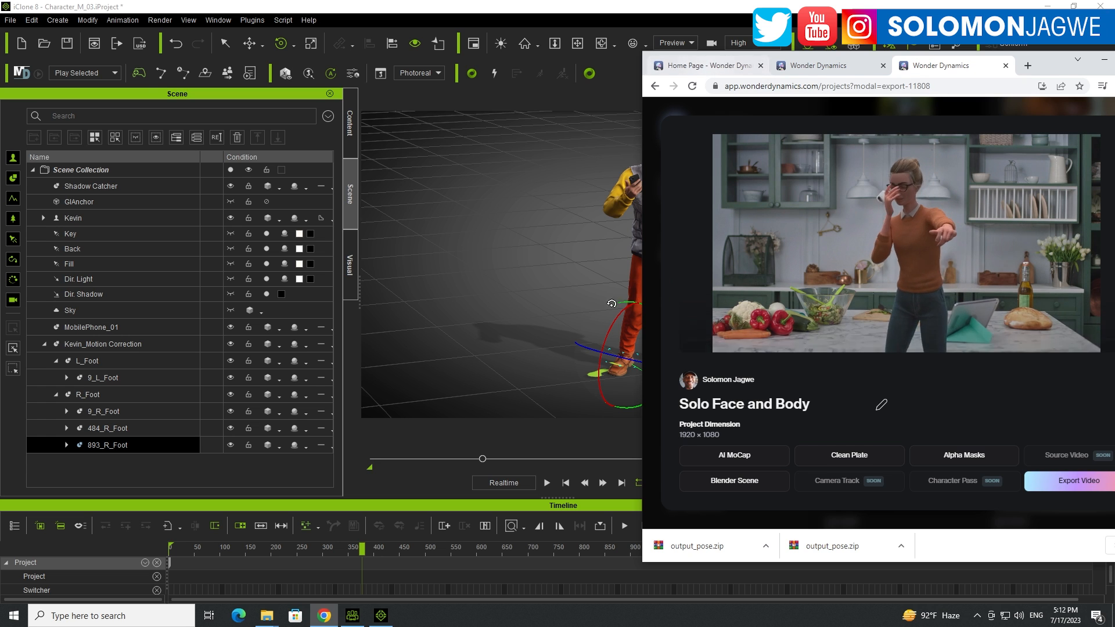
Switch to Character Creator 4 and play the character's dance motion, pausing at frame 278.
click(353, 618)
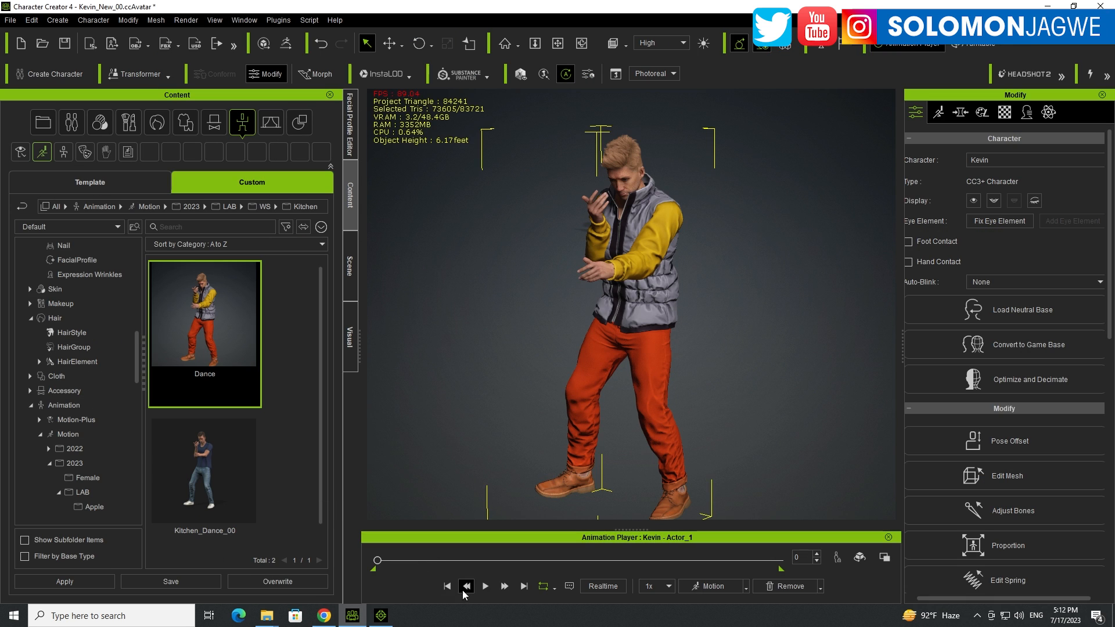
click(485, 587)
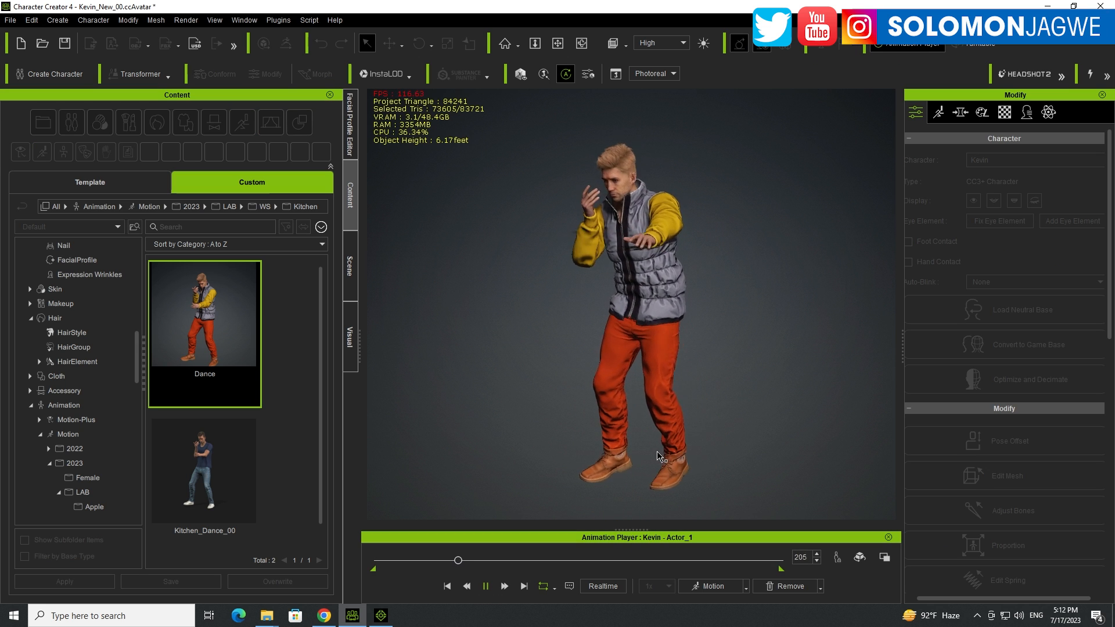
click(486, 587)
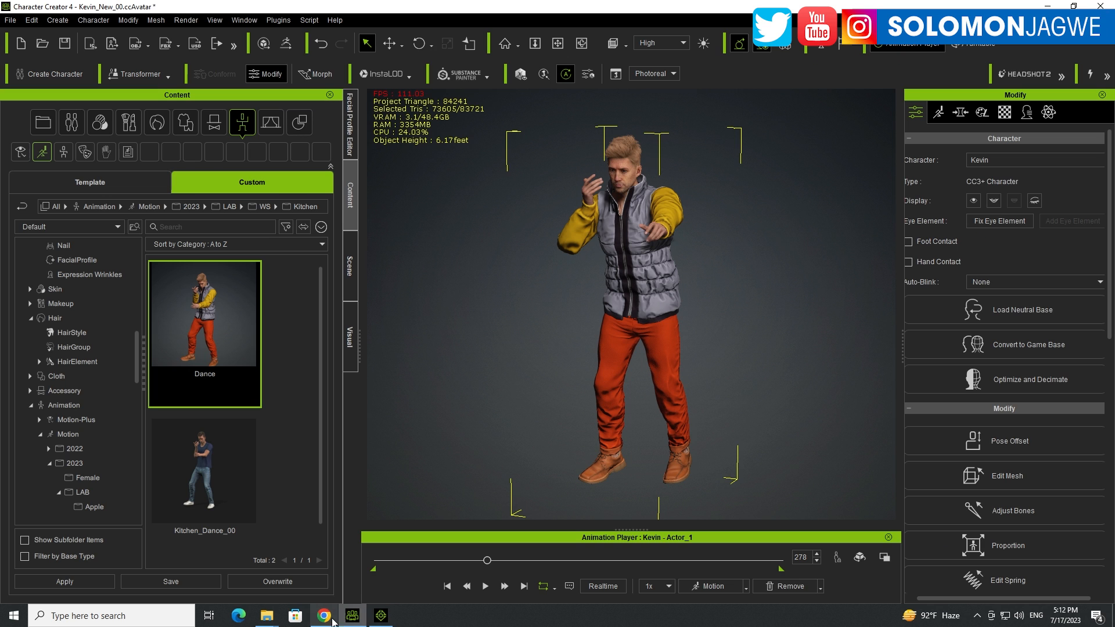
Return to iClone, play the animation from the first frame with a close-up of the face, and pause at frame 209.
click(380, 616)
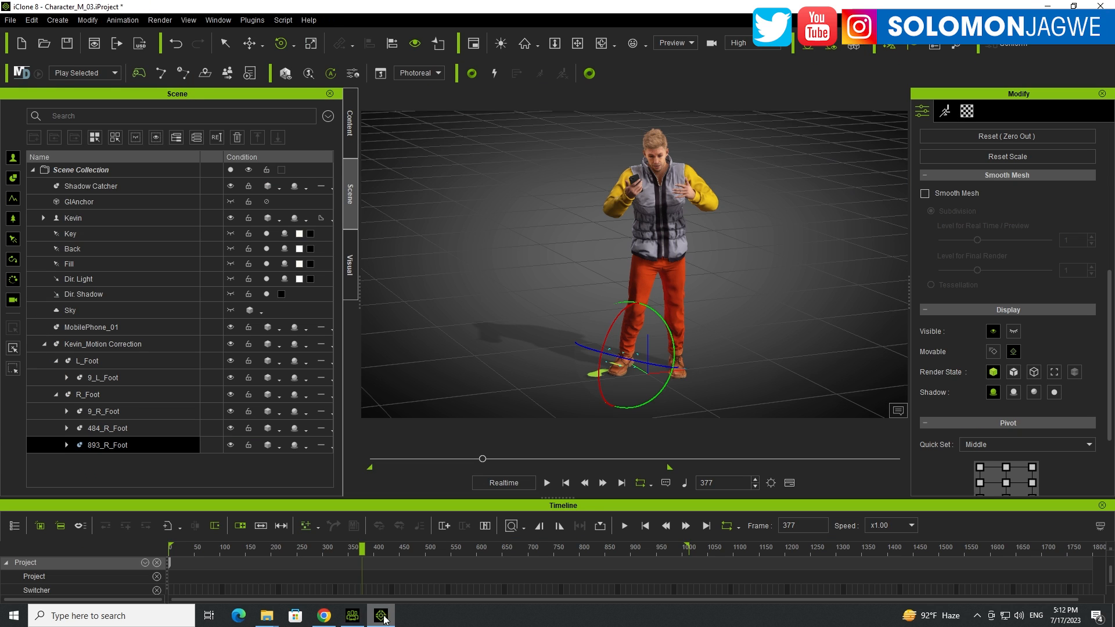
click(562, 484)
click(547, 484)
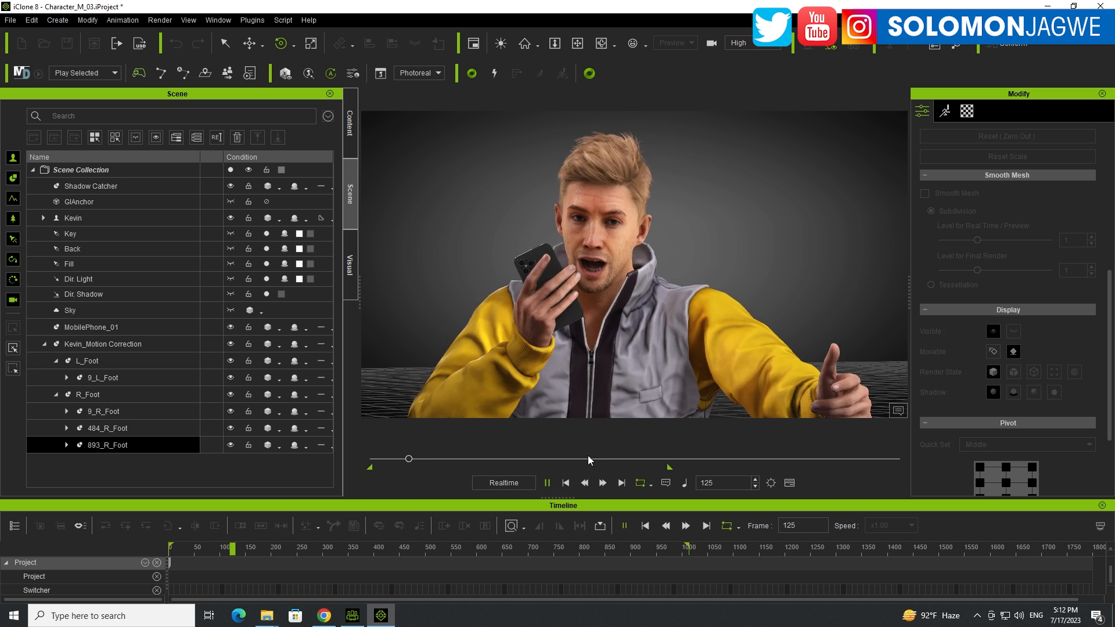
click(548, 485)
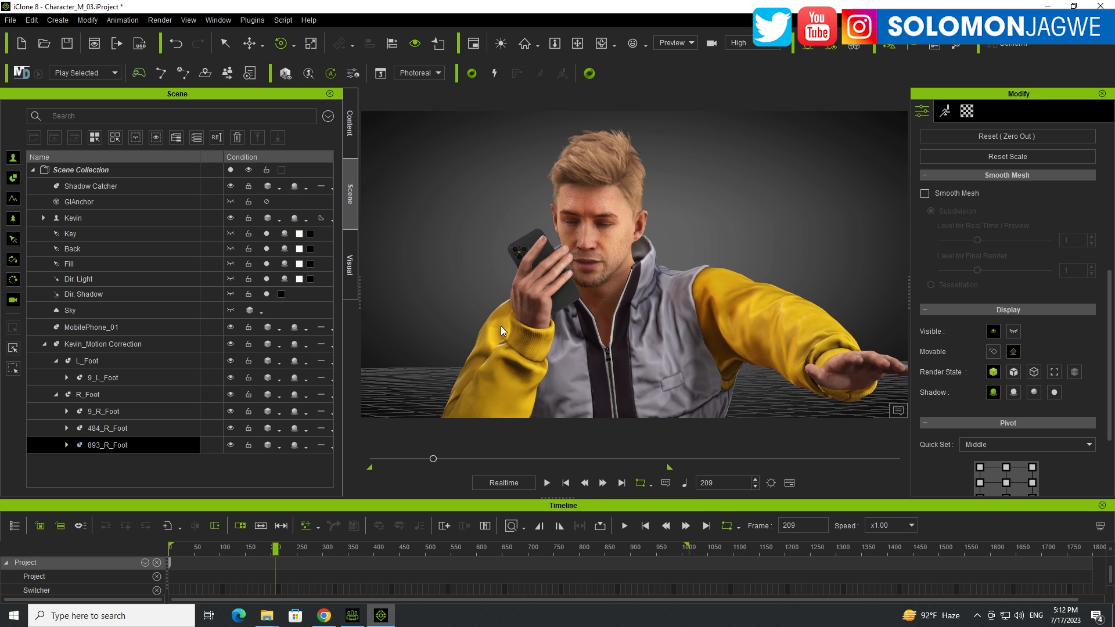
Inspect the phone in the character's hand from the side at frame 209.
alt+drag(500, 326, 675, 352)
alt+middle_drag(675, 352, 667, 271)
alt+drag(667, 271, 621, 262)
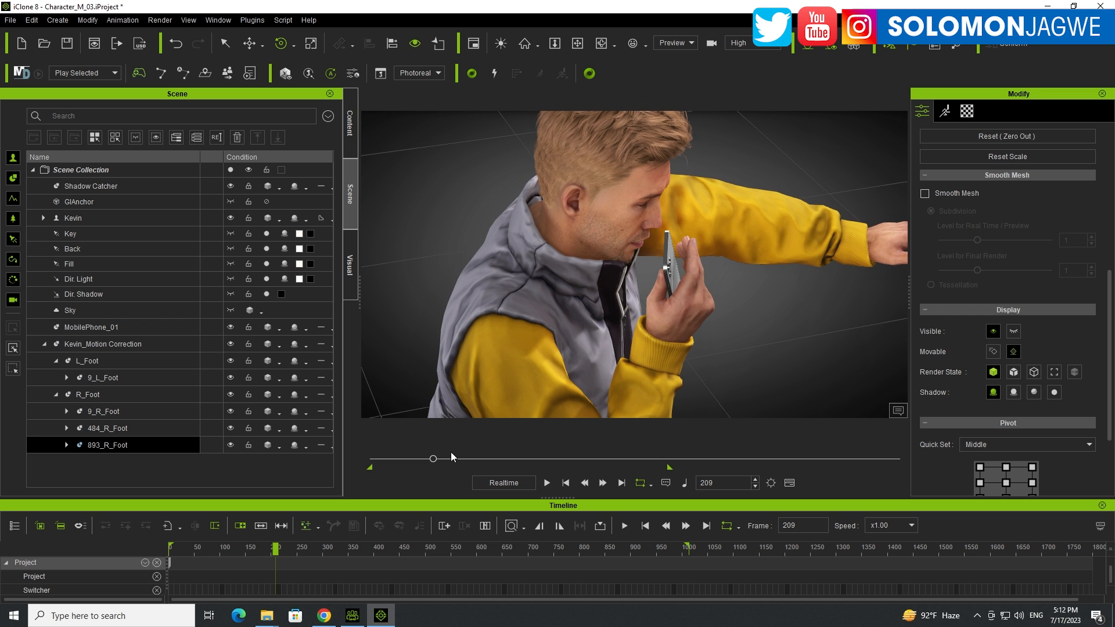
Scrub to frame 326 and on to frame 668, examining the full-body pose and foot contact from several angles.
drag(433, 459, 469, 455)
alt+drag(680, 230, 580, 241)
alt+right_drag(660, 249, 642, 280)
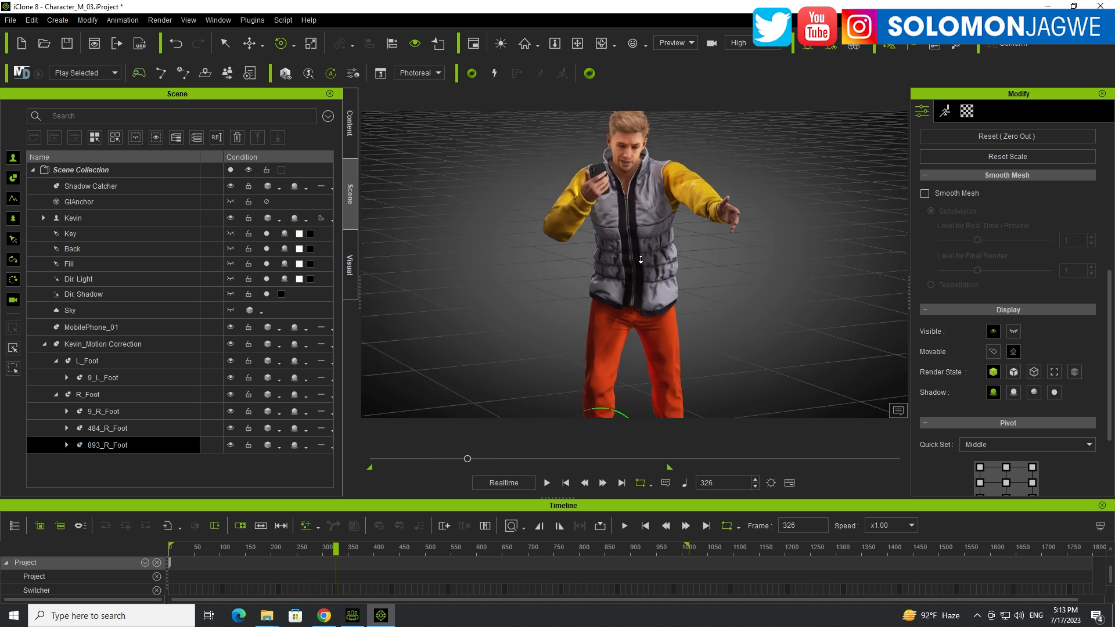
alt+drag(642, 280, 667, 261)
mouse_move(682, 284)
alt+middle_down()
mouse_move(657, 279)
mouse_move(666, 281)
alt+middle_up()
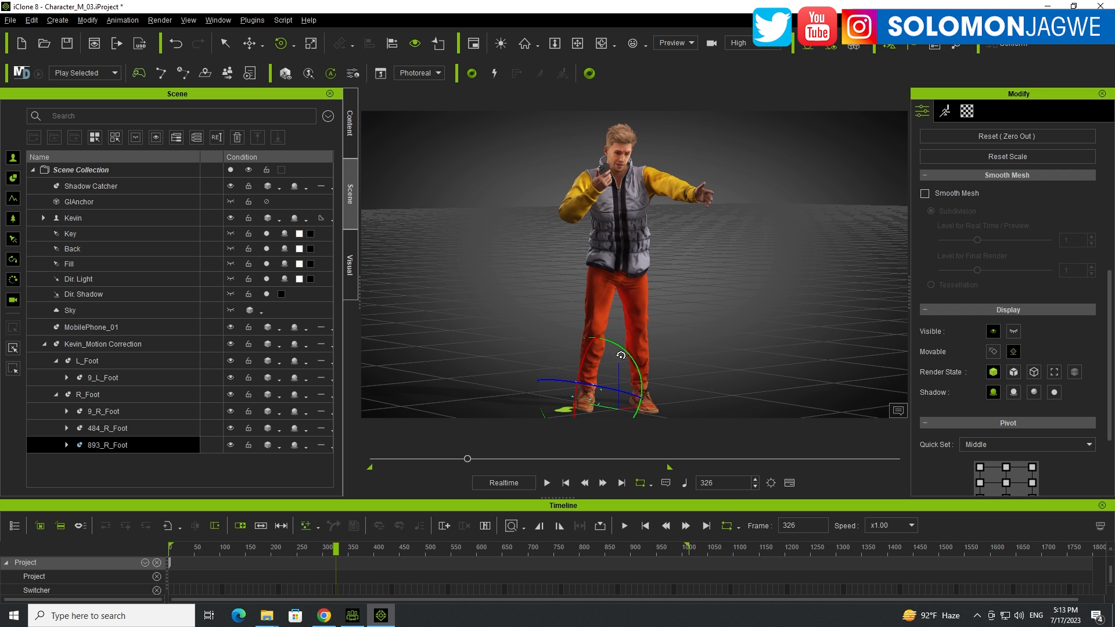
drag(479, 458, 570, 458)
alt+drag(675, 343, 590, 356)
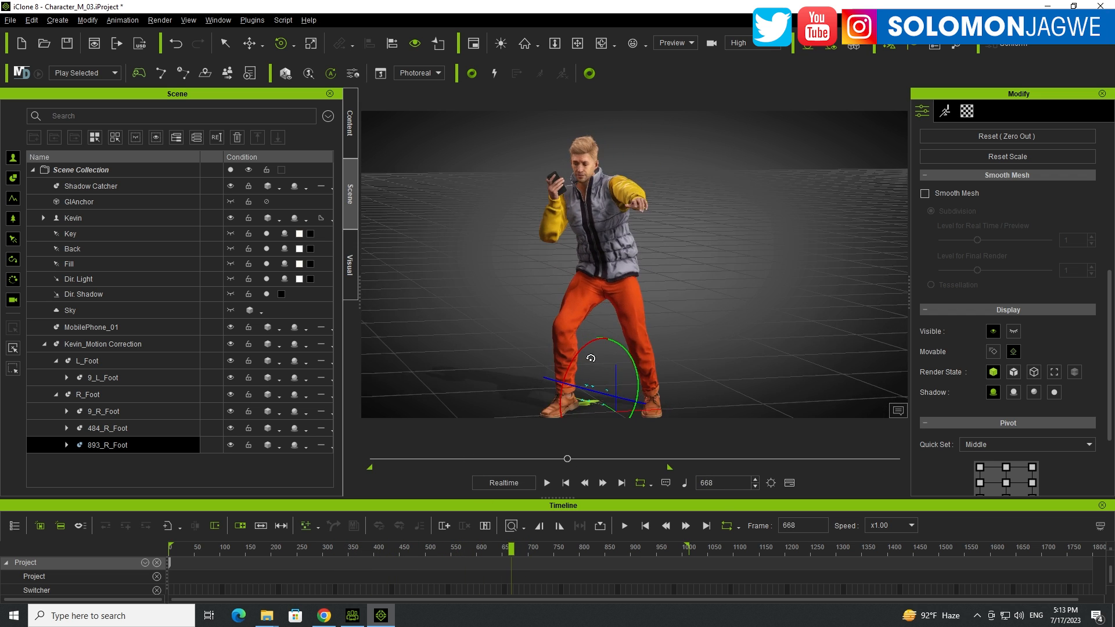
alt+middle_drag(687, 355, 721, 336)
Replay the full-body animation from the first frame to review the feet, and pause at frame 735.
click(566, 482)
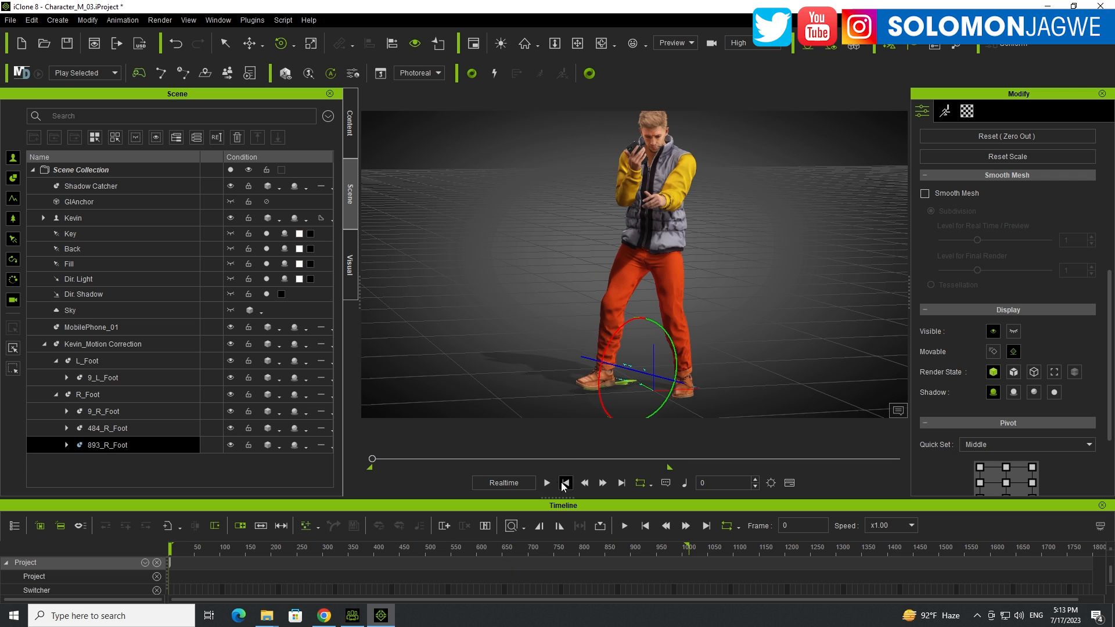
click(547, 482)
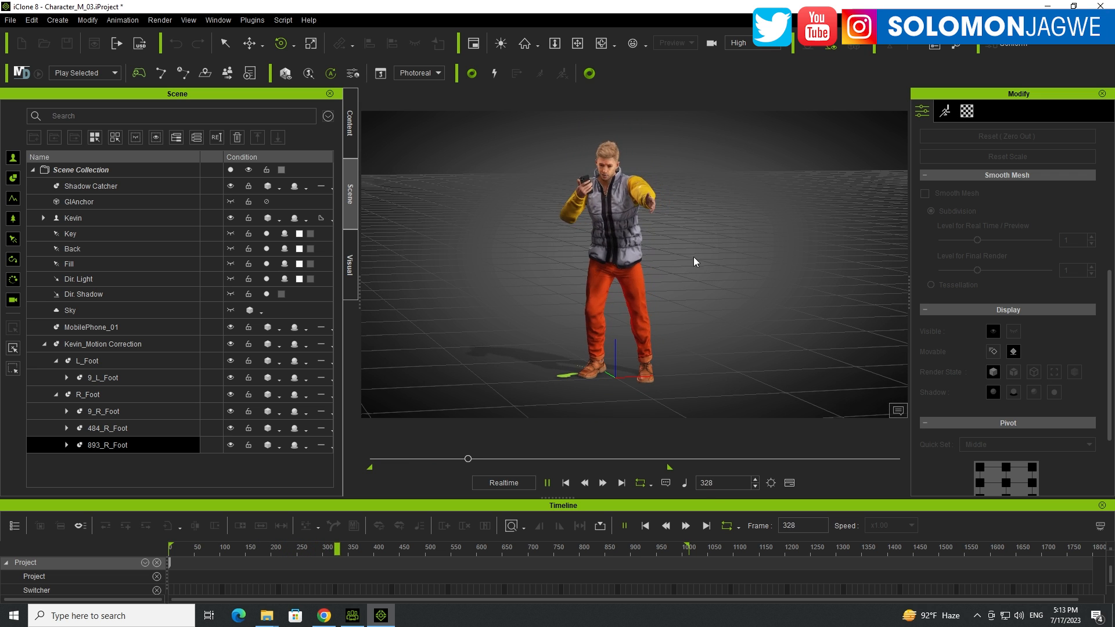
right_drag(694, 257, 644, 291)
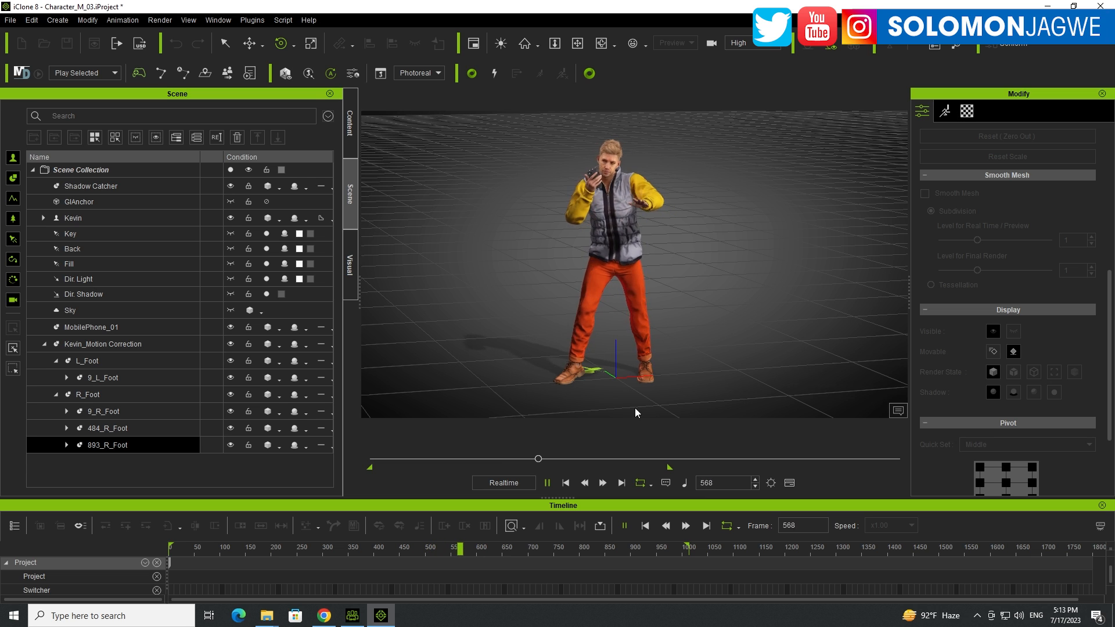
click(547, 482)
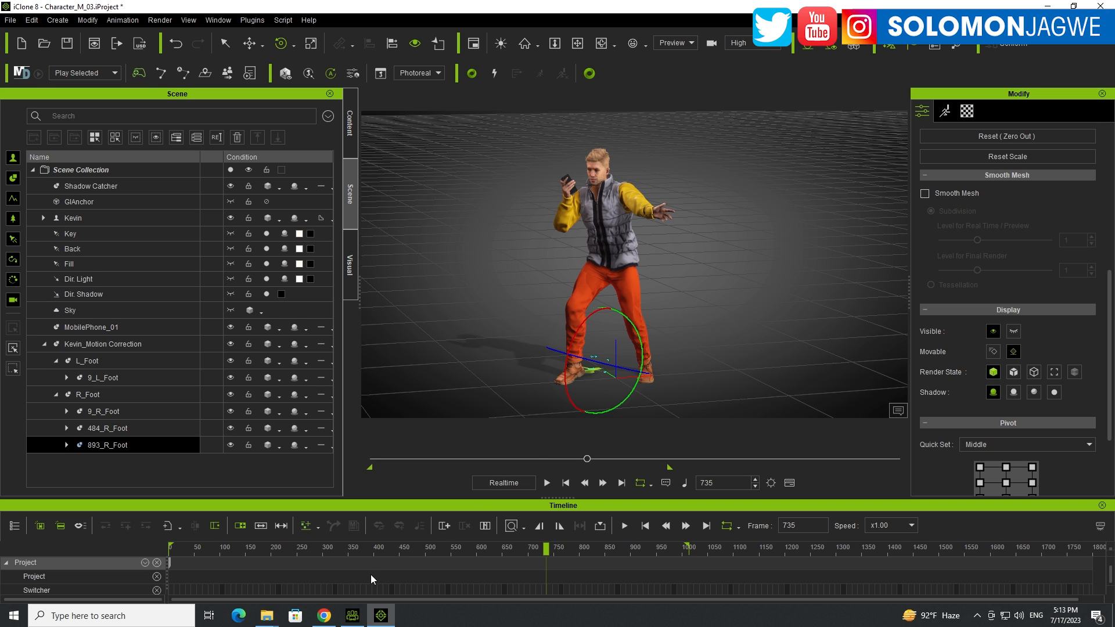
Check the Solo Face and Body preview in Chrome, return to iClone, deselect the foot target, and hide the viewport grid.
click(324, 615)
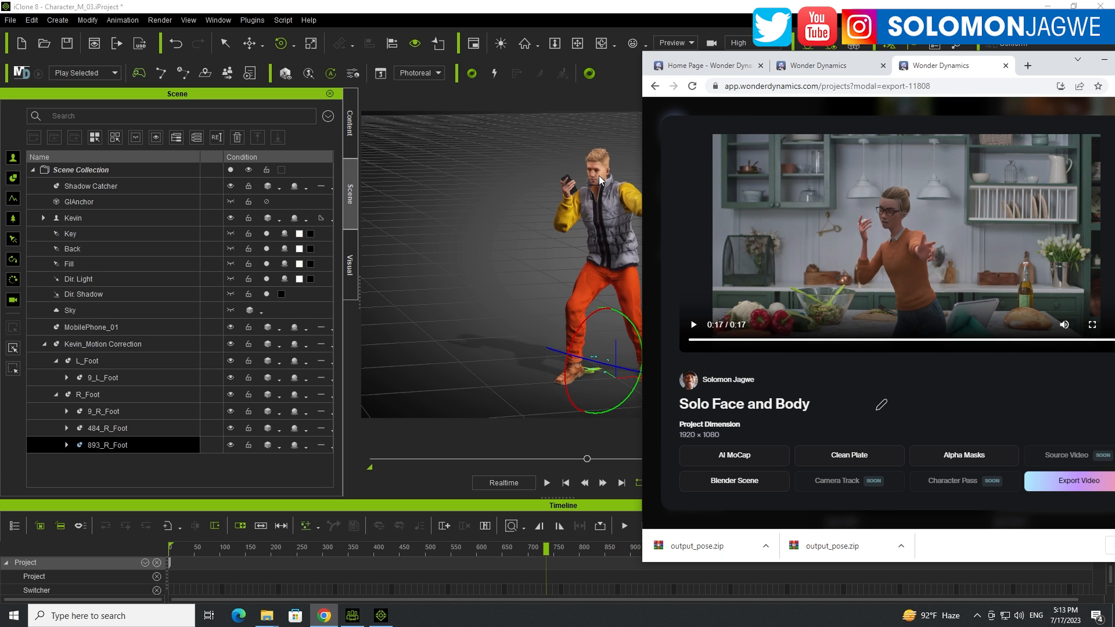
click(607, 115)
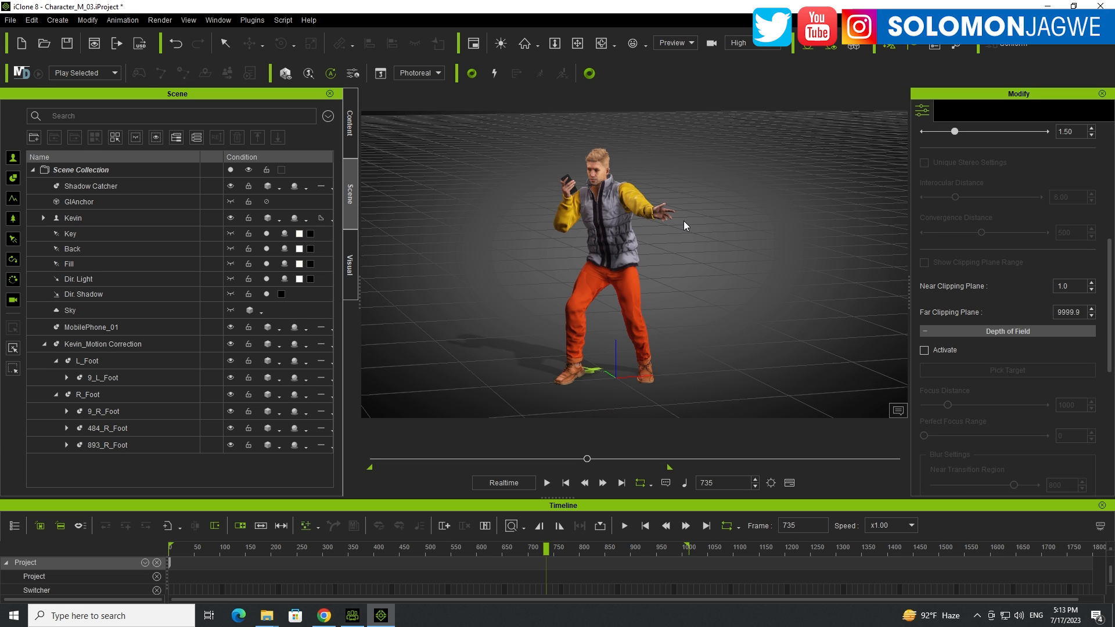
key(ctrl+g)
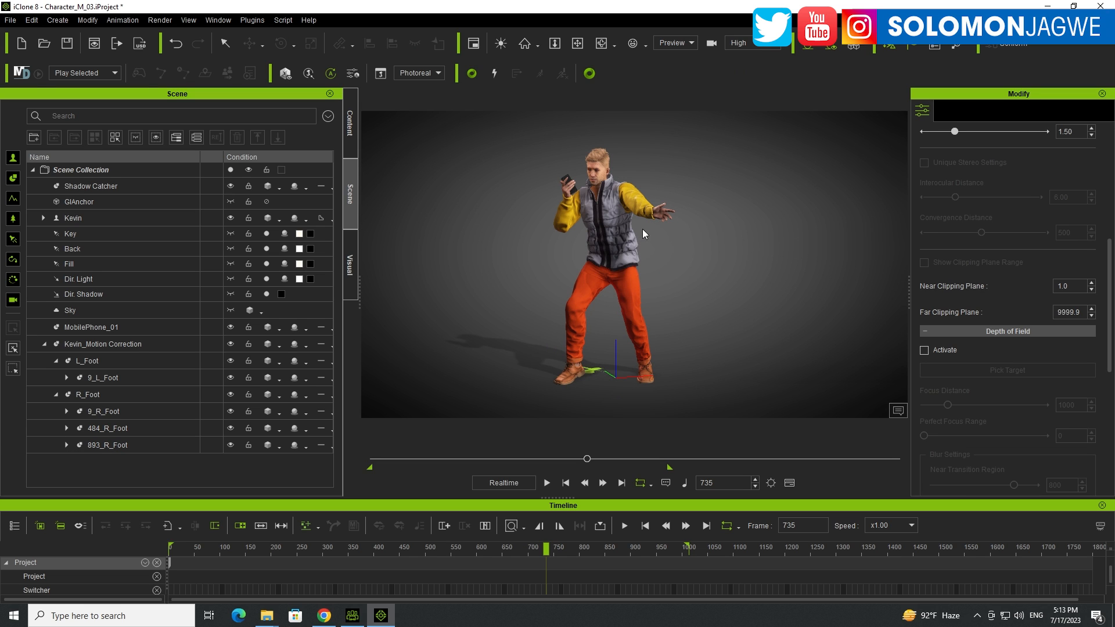
scroll(642, 228, up, 3)
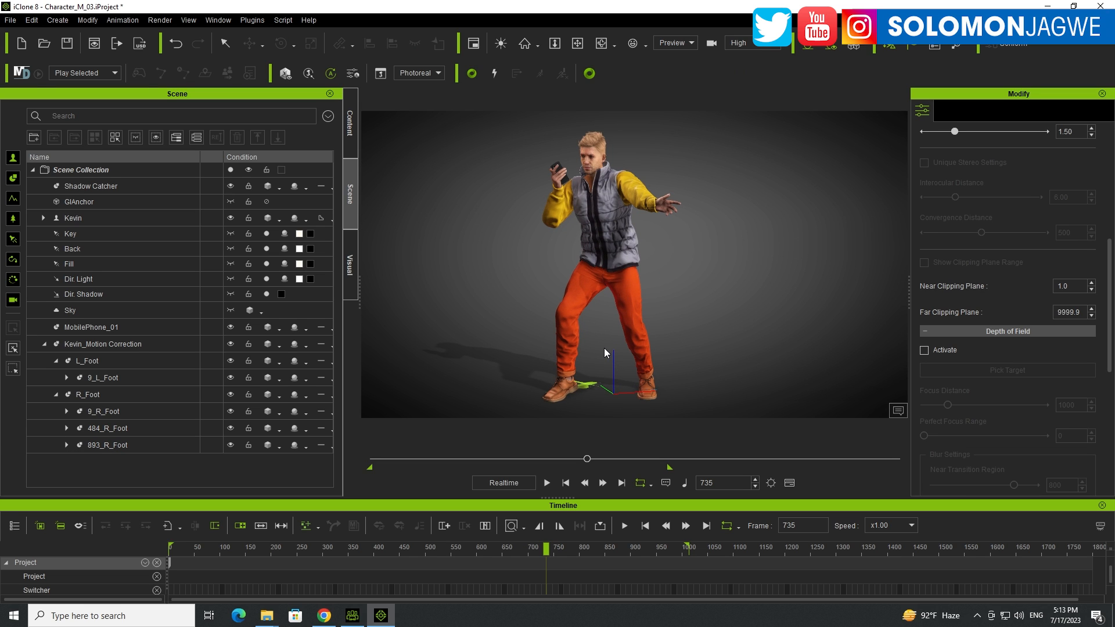
Play the animation without the grid, restart it, and move in on the character's upper body during playback.
click(547, 483)
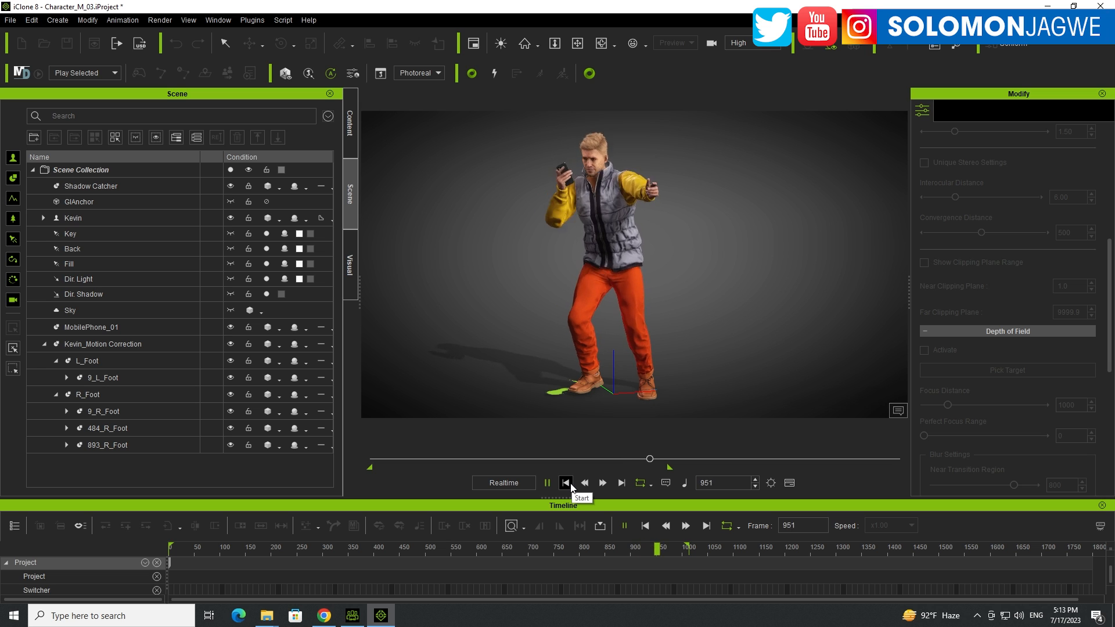
click(549, 485)
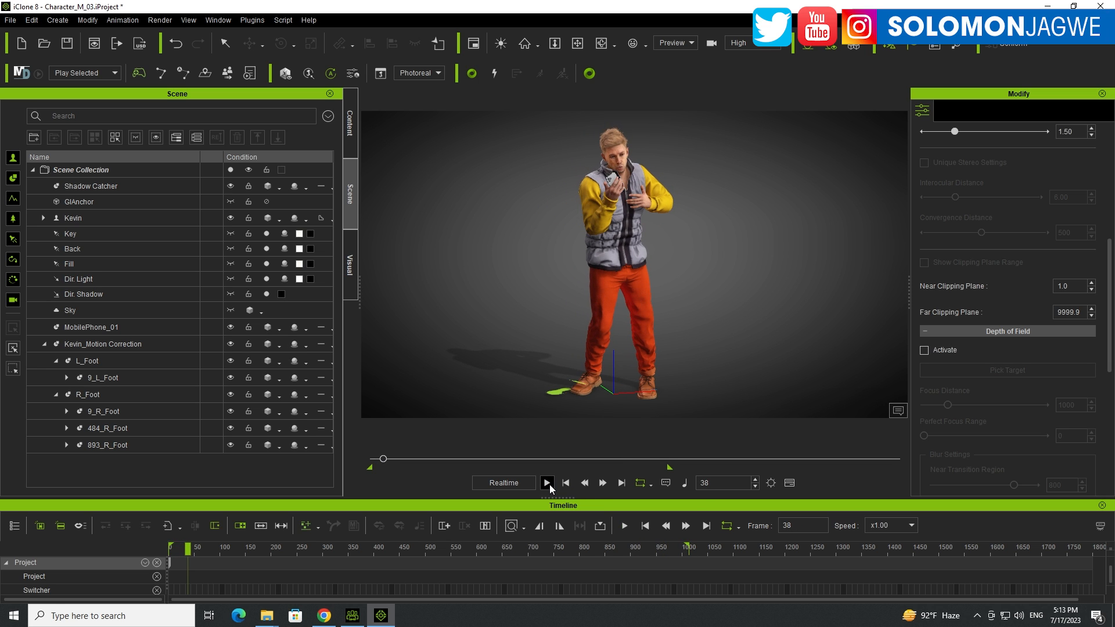
click(550, 484)
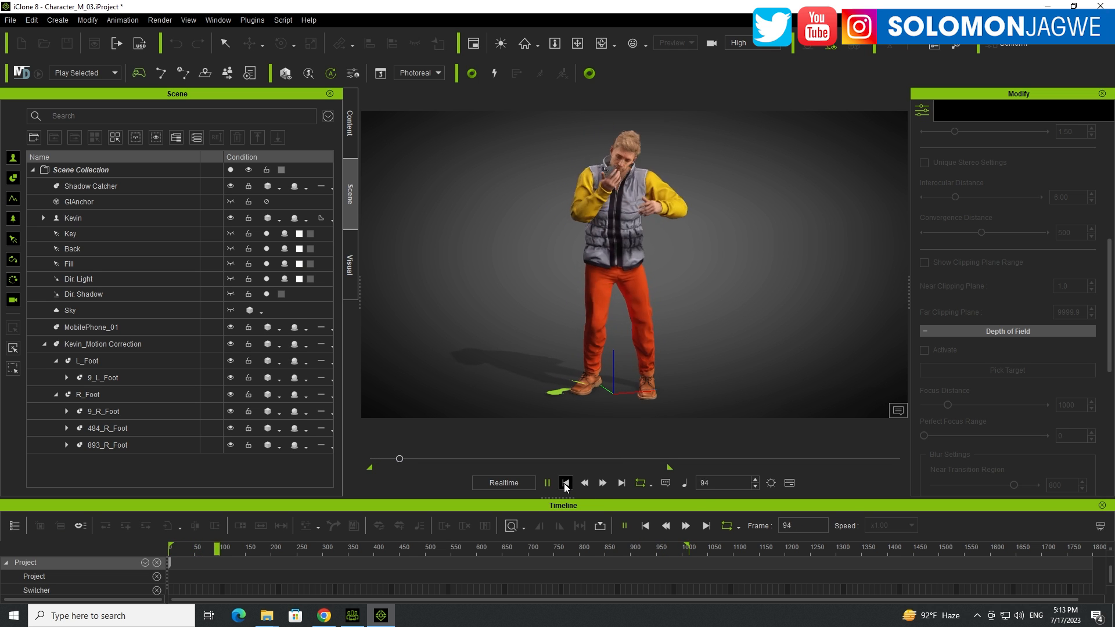
scroll(623, 319, up, 6)
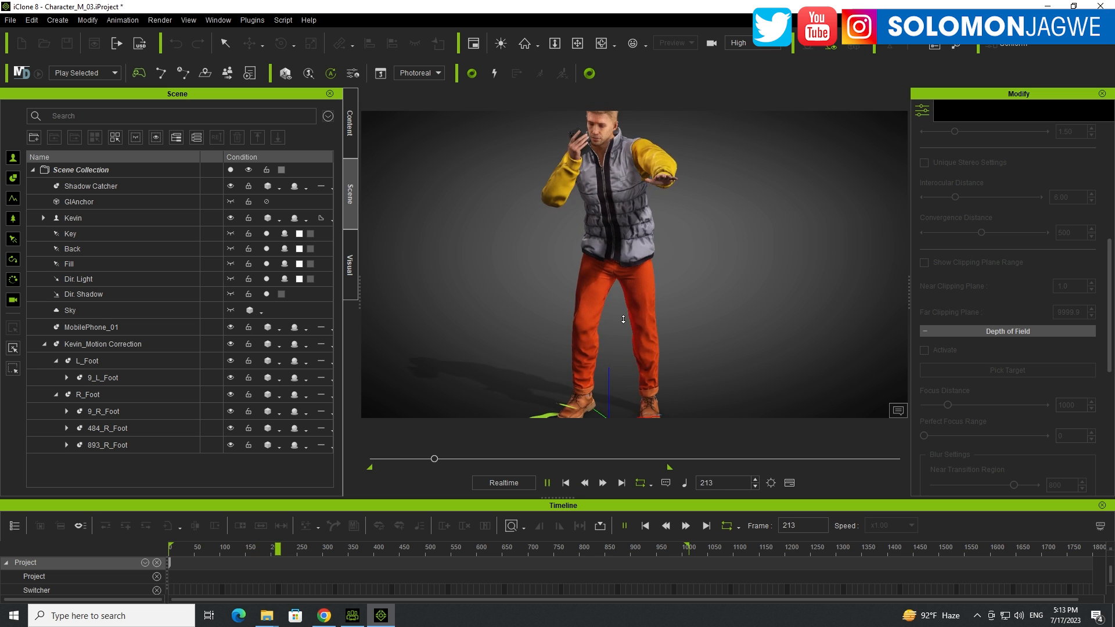
middle_drag(623, 319, 612, 366)
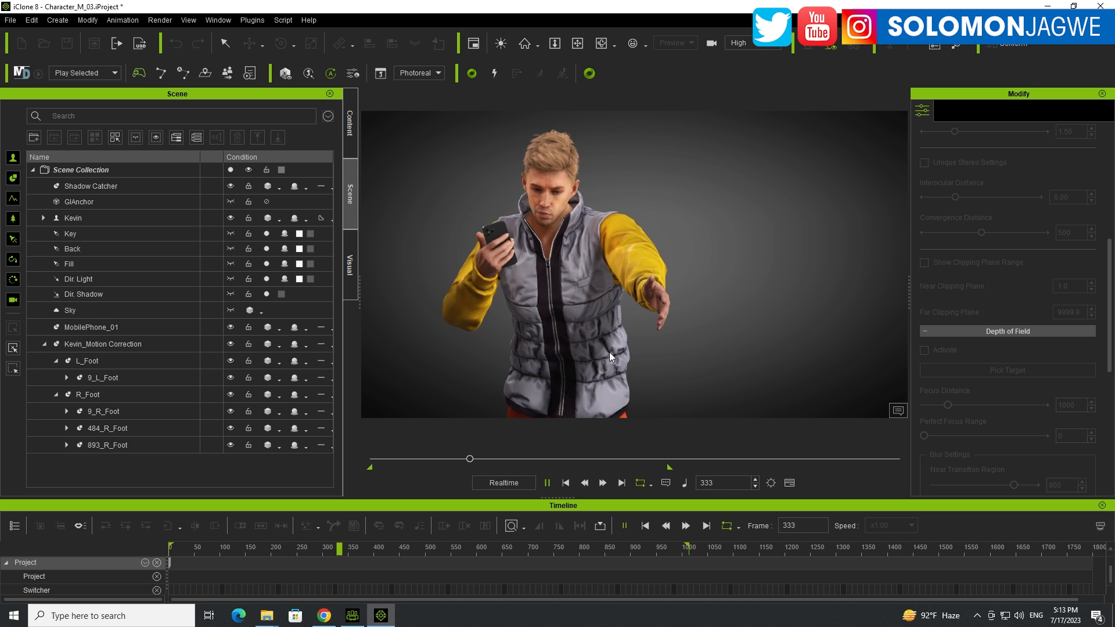